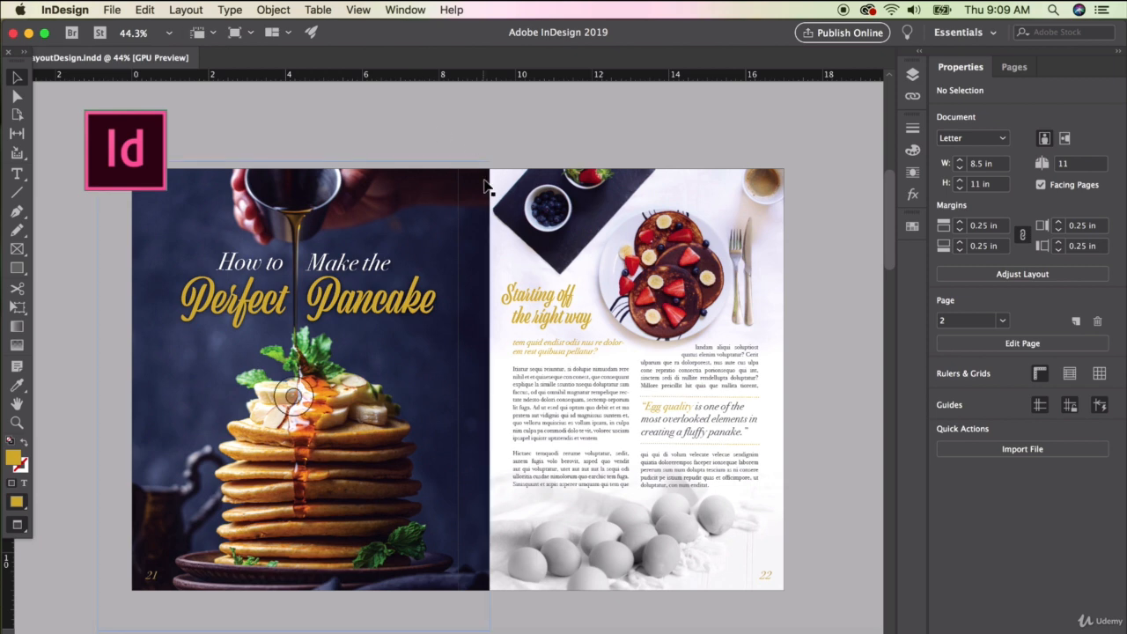
Go to the blank spread at page 4, start setting up a new document and set its units to Inches
scroll(485, 184, "down", 5)
scroll(521, 371, "down", 10)
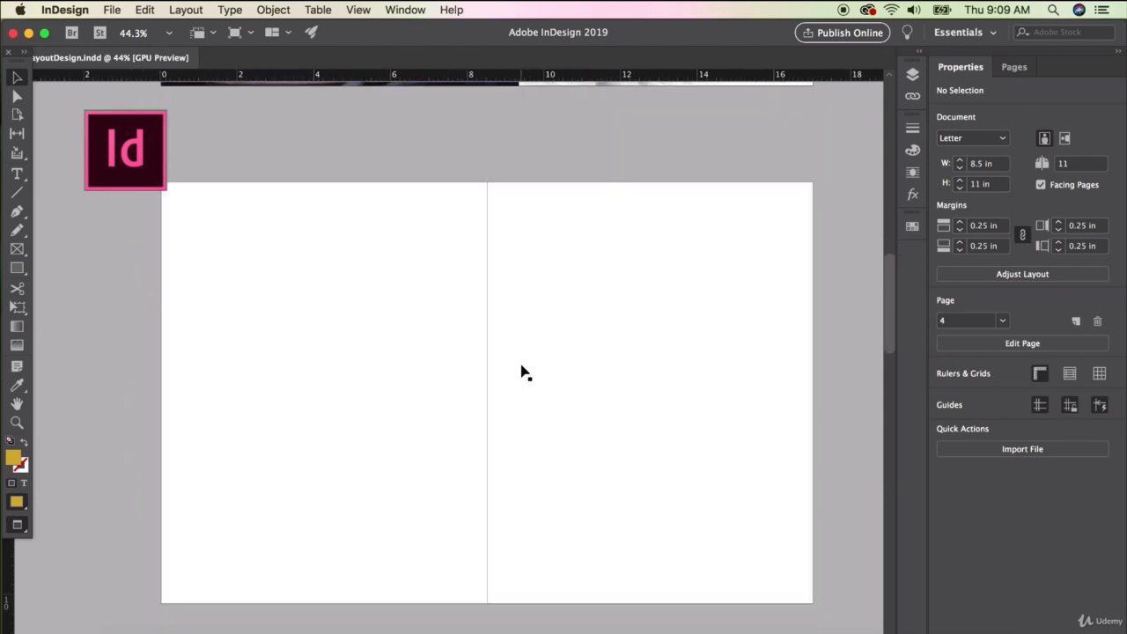
scroll(520, 371, "up", 1)
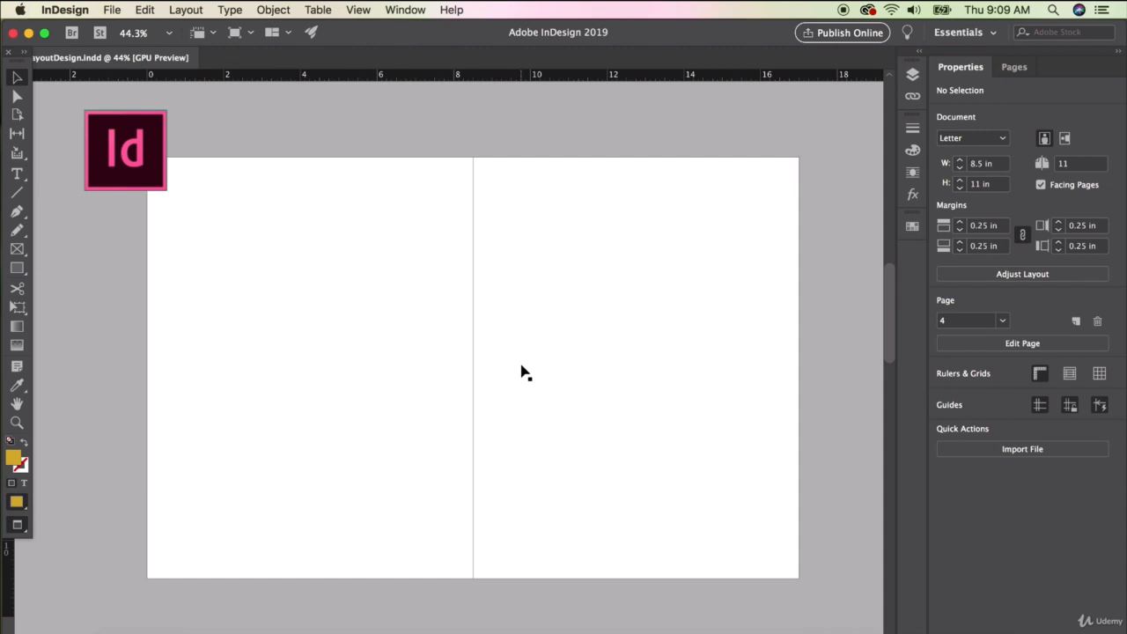
left_click(112, 9)
mouse_move(128, 30)
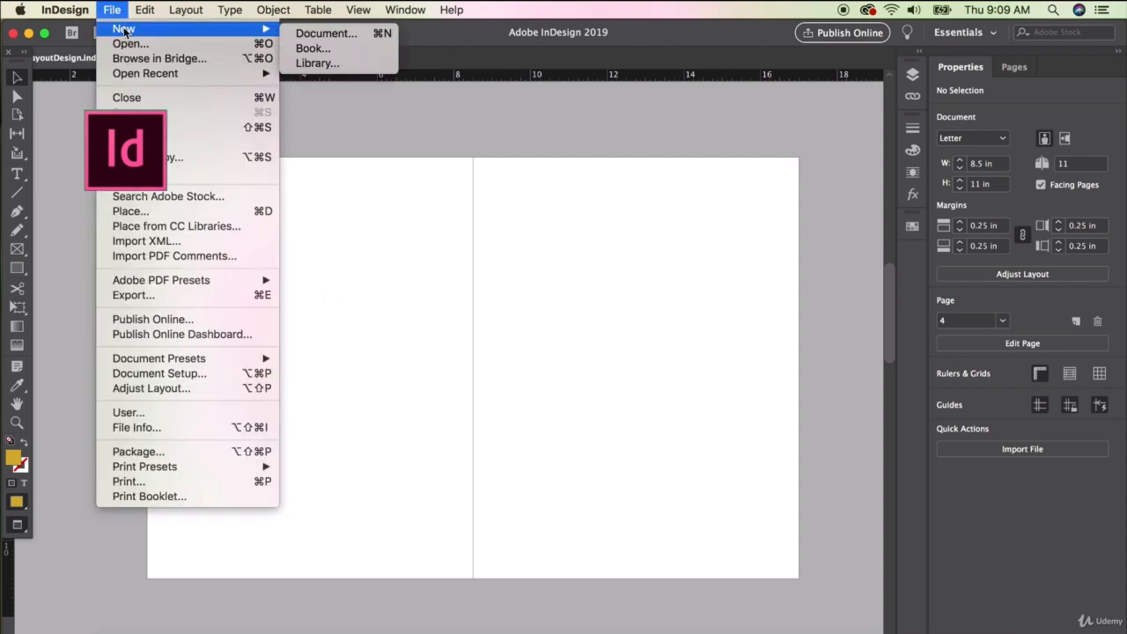
left_click(327, 35)
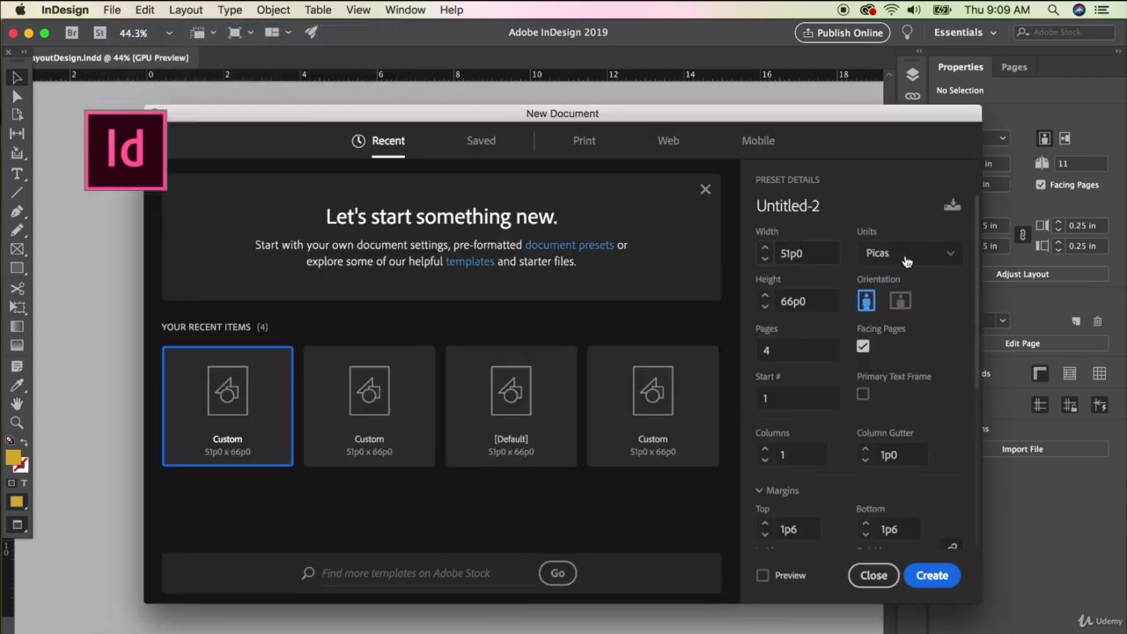
left_click(905, 258)
left_click(884, 335)
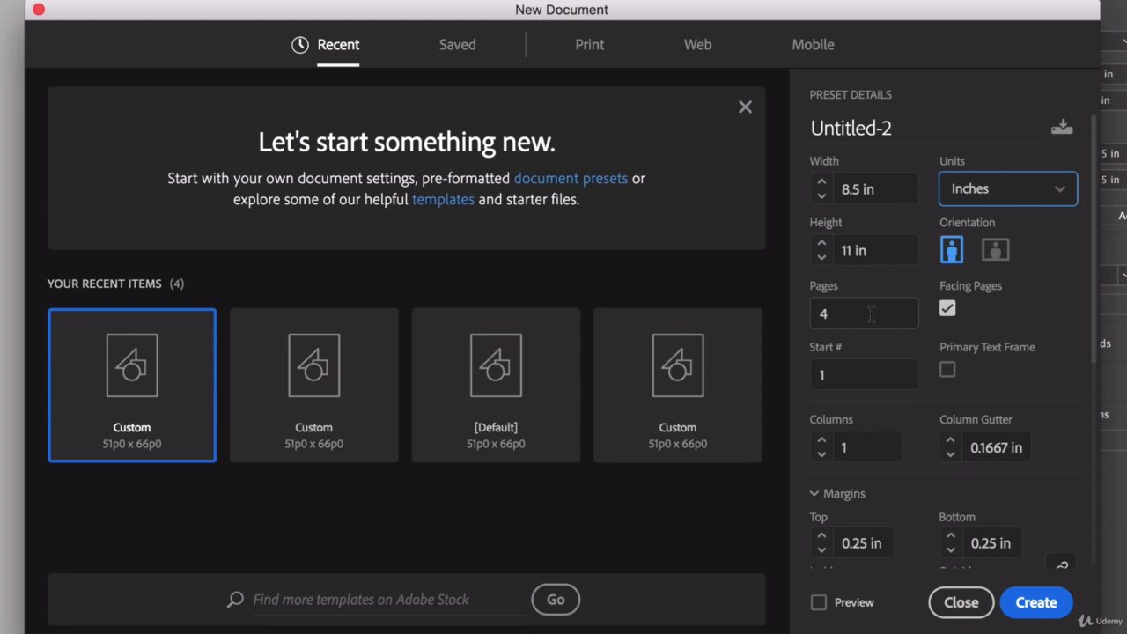
left_click(871, 315)
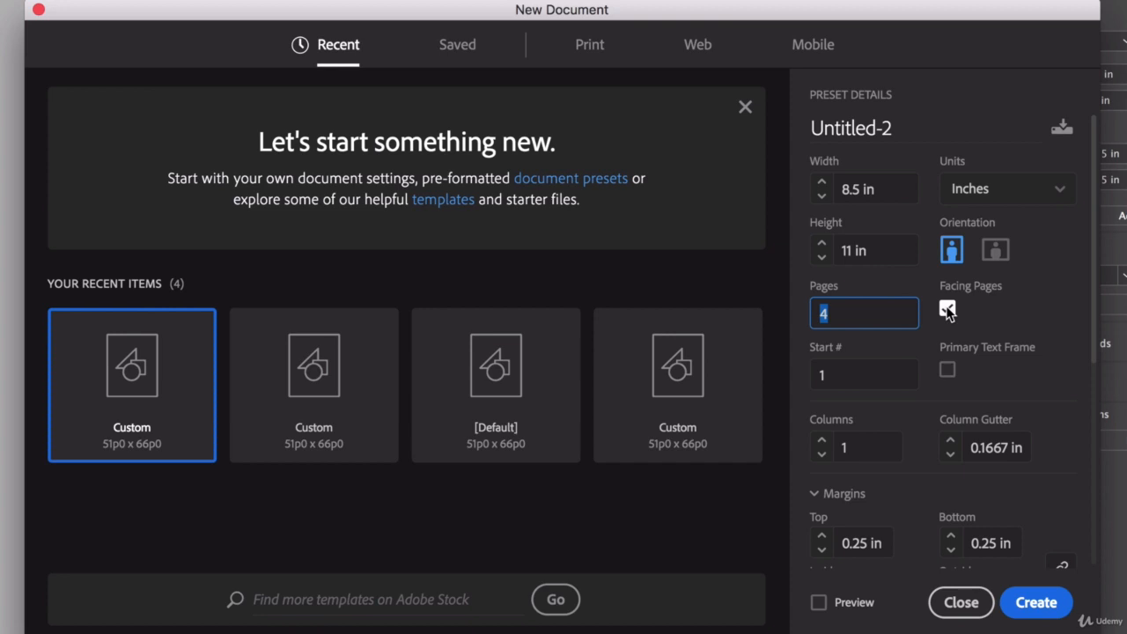
Try 0.5 in for the new document's linked margins and return them to 0.25 in
scroll(872, 396, "down", 5)
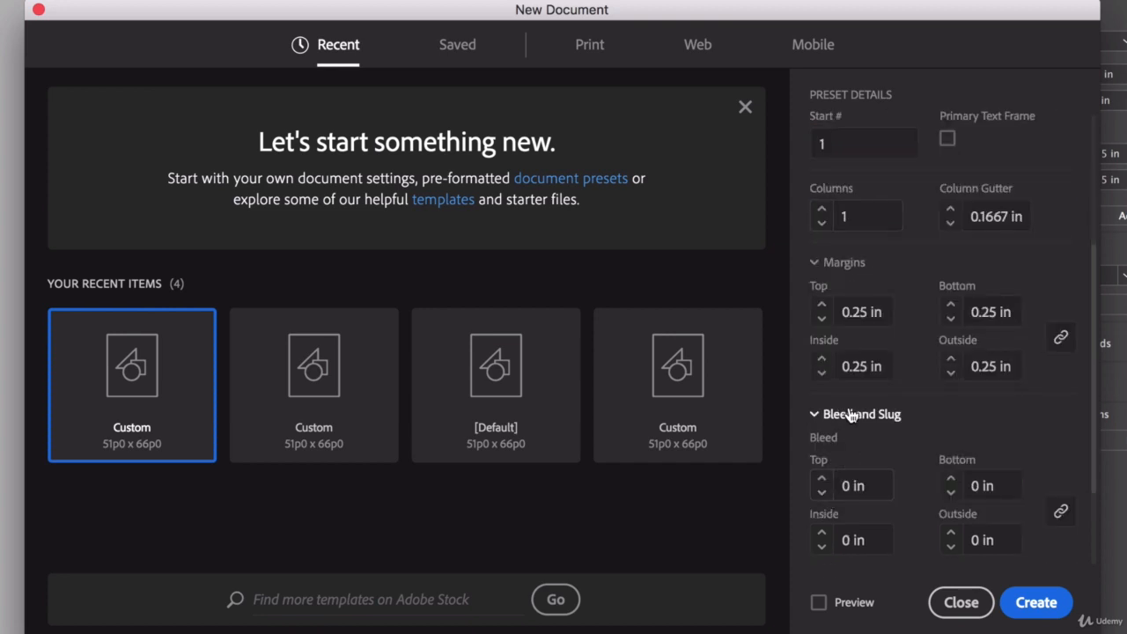
left_click(822, 306)
left_click(821, 306)
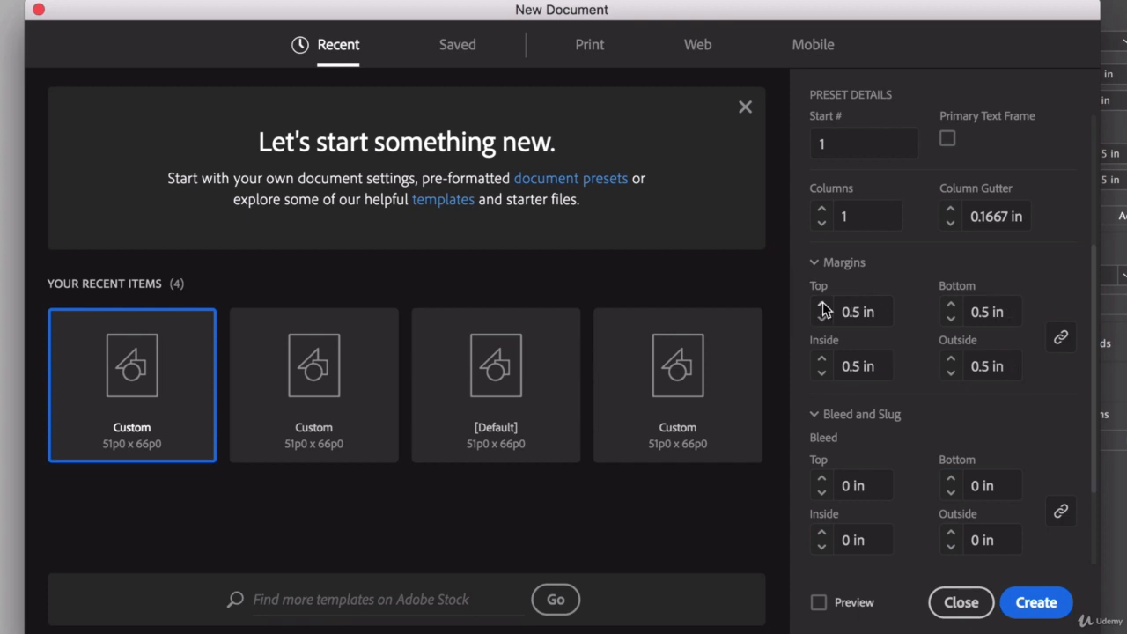
left_click(823, 318)
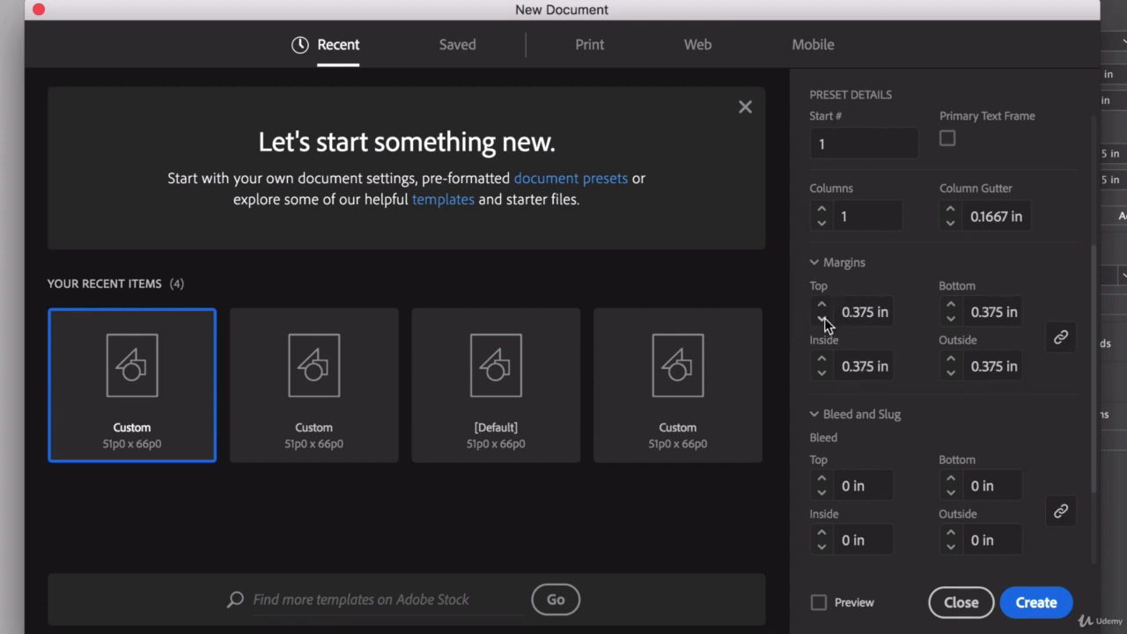
left_click(821, 320)
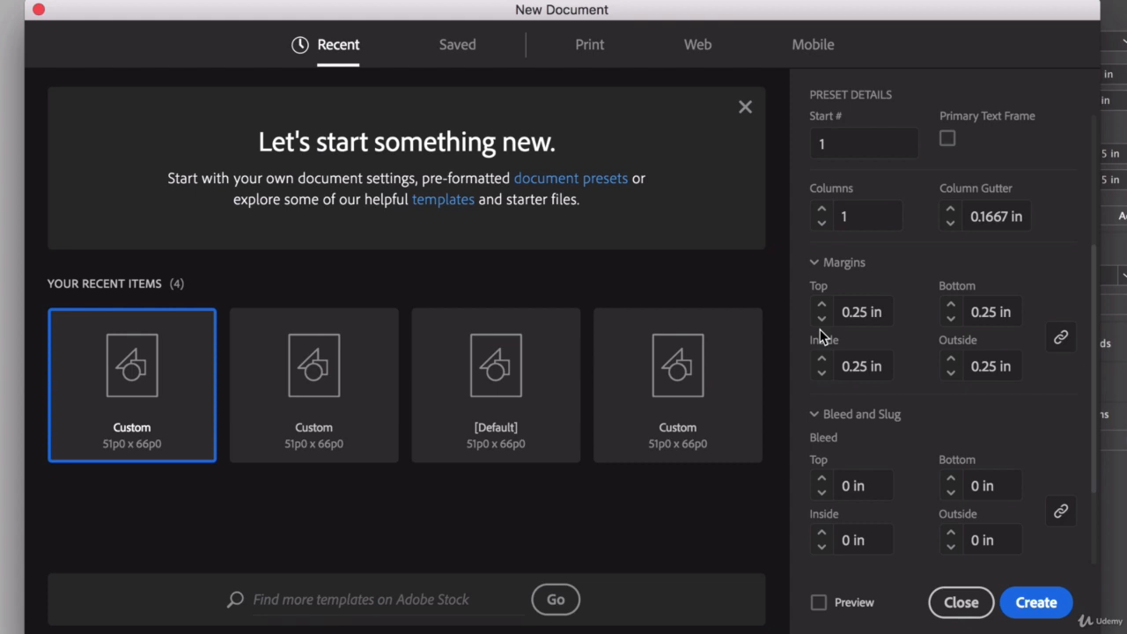
Set the bleed to 0.125 in on all sides and close the new document setup without creating the document
scroll(836, 482, "down", 1)
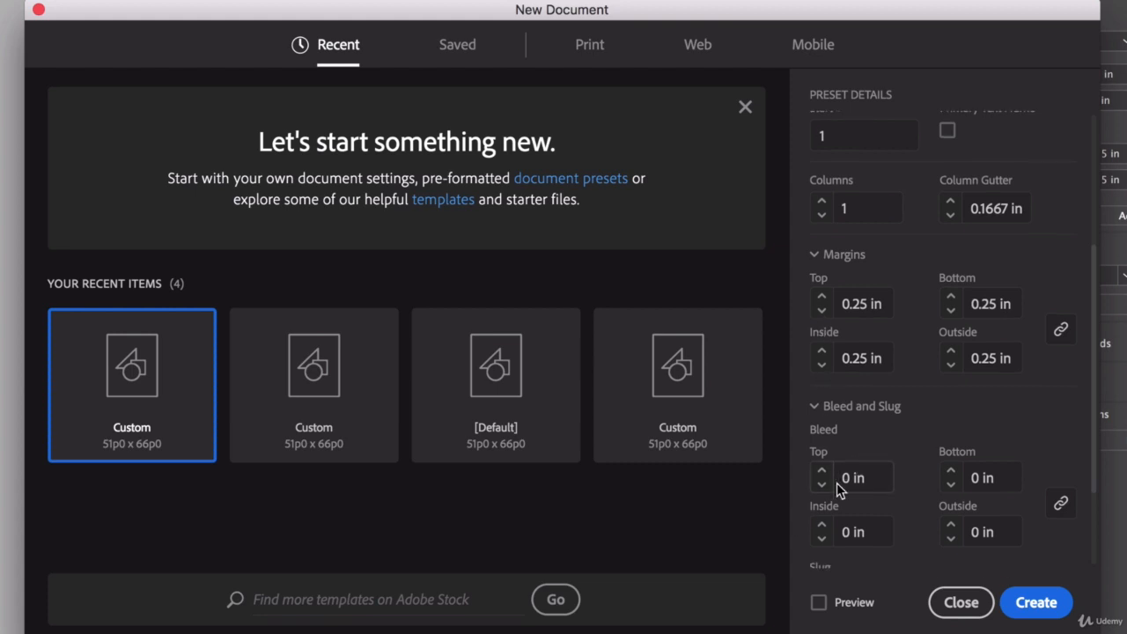
left_click(822, 458)
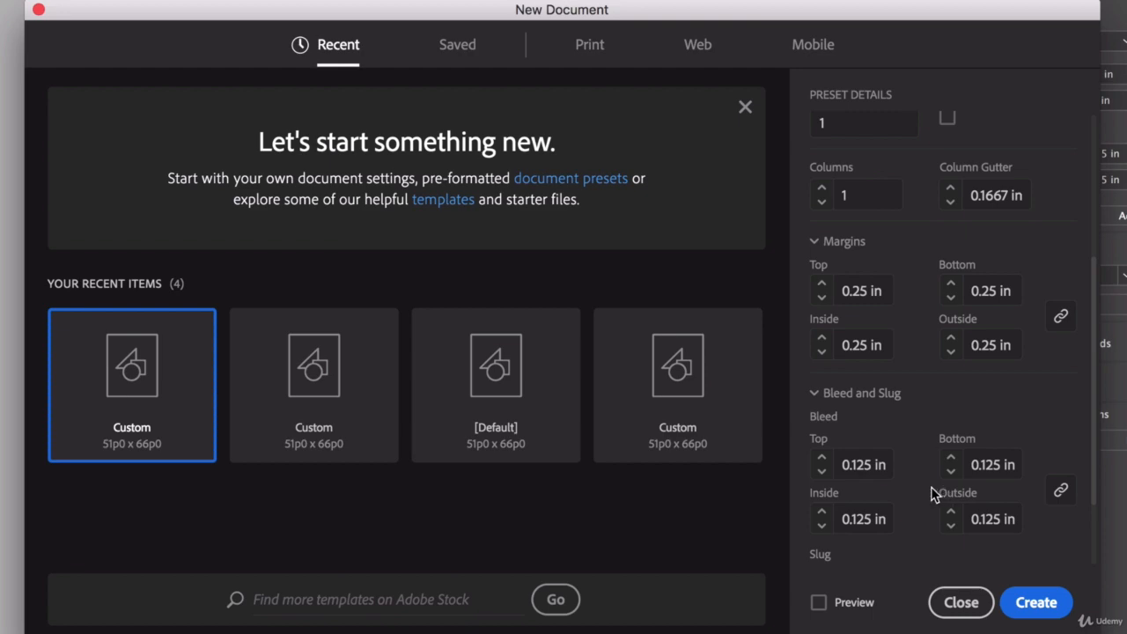
left_click(961, 604)
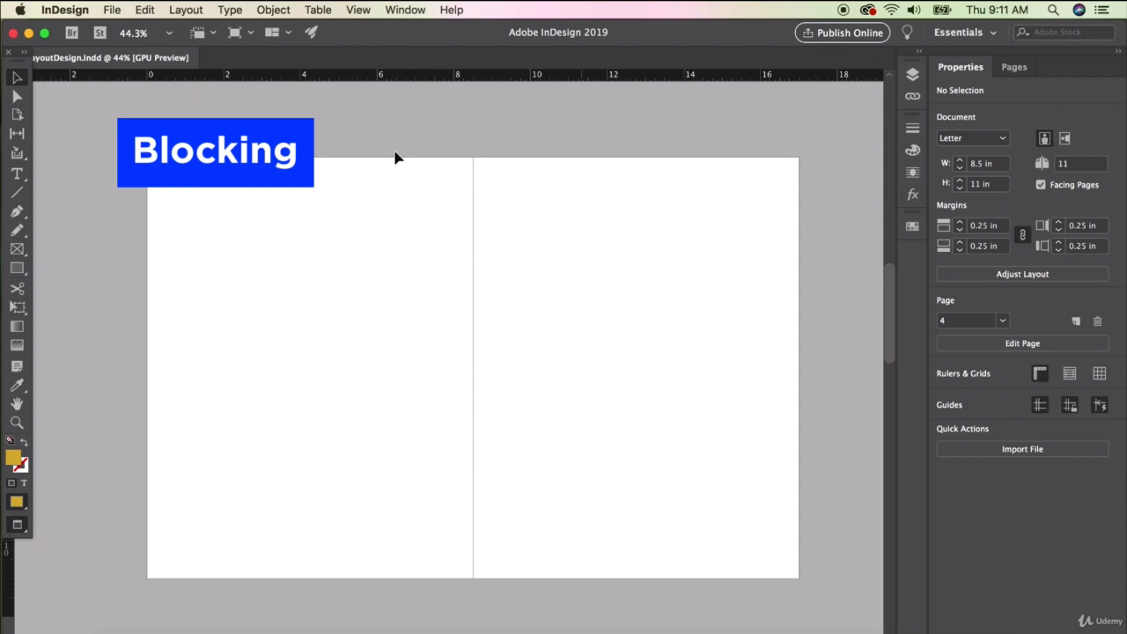
Choose the Rectangle tool and set the fill to a grey of 43% black with no cyan, magenta or yellow
left_click(17, 267)
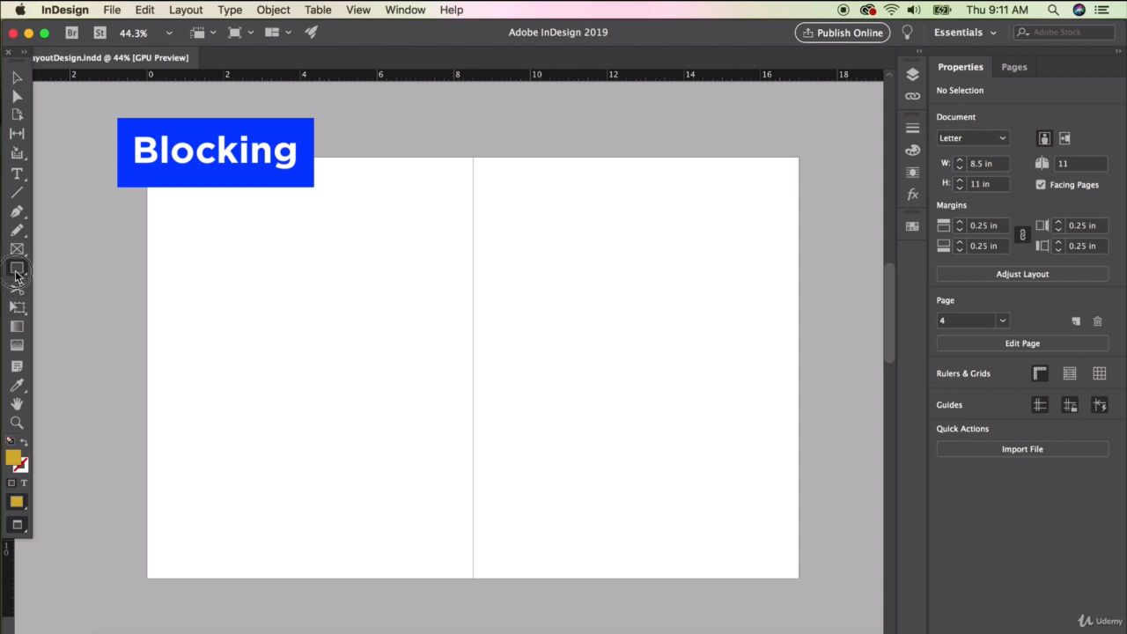
left_click(17, 268)
left_click(77, 284)
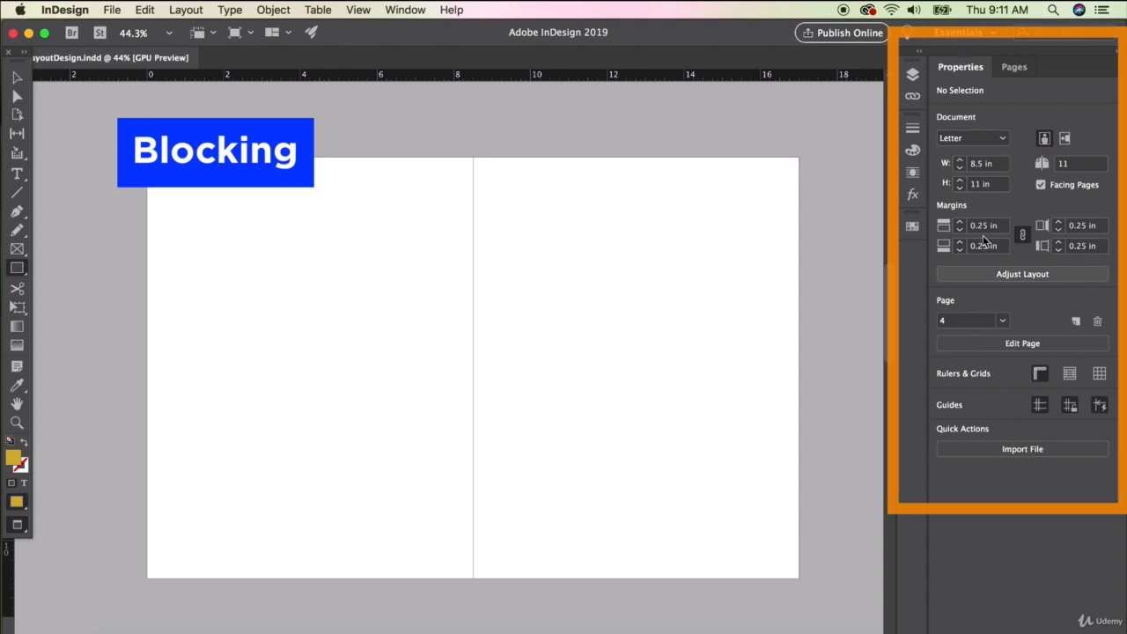
left_click(411, 8)
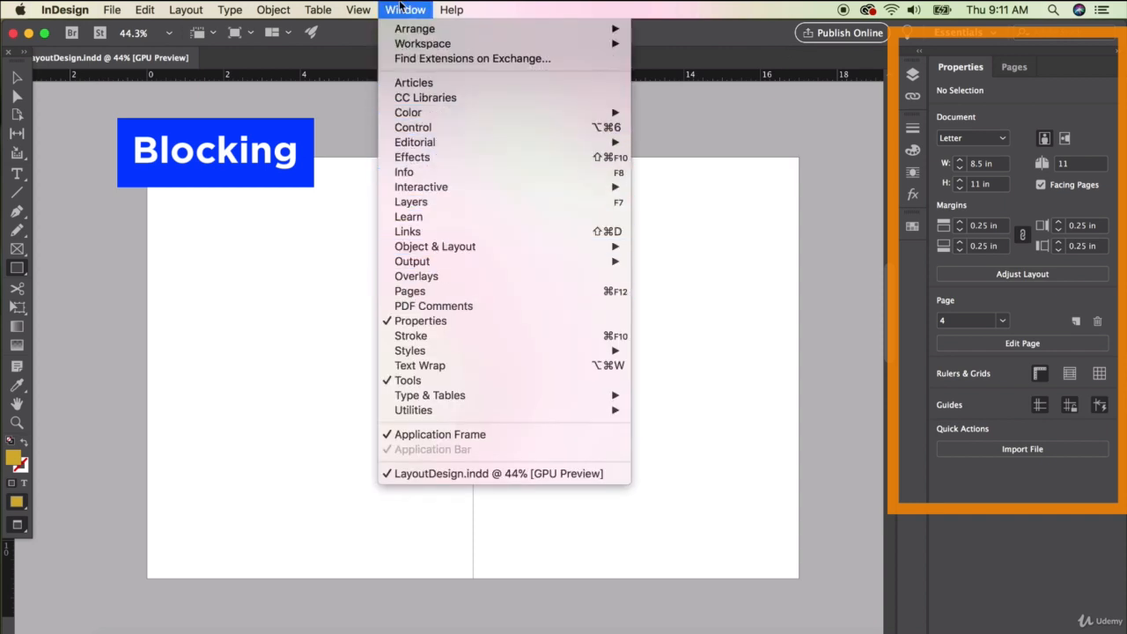
left_click(401, 8)
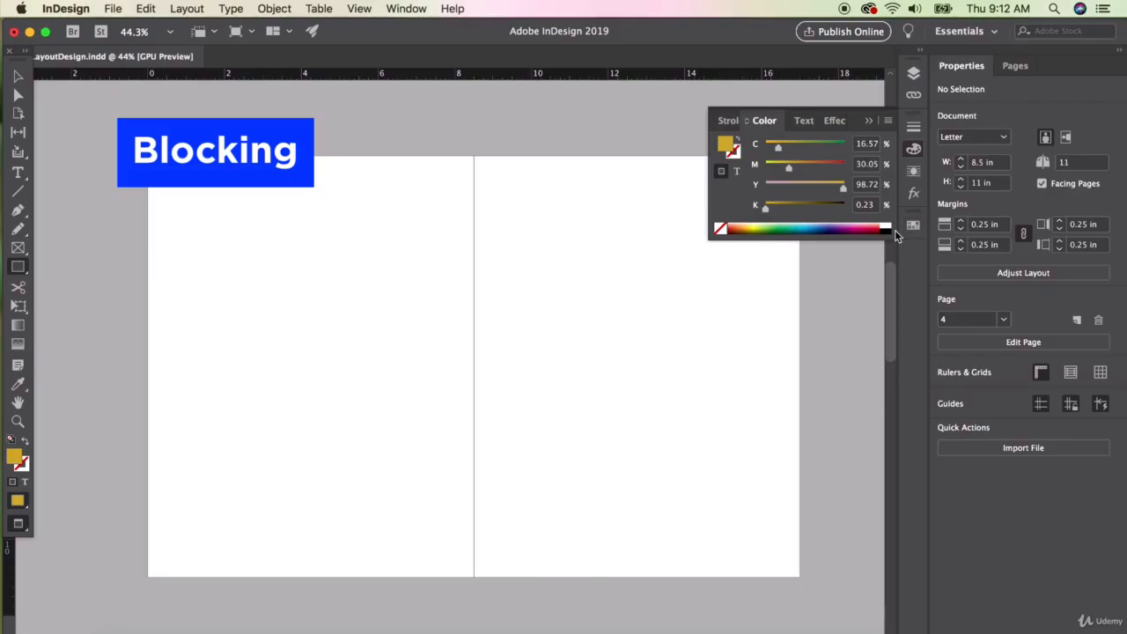
left_click(887, 229)
left_click_drag(804, 201, 800, 205)
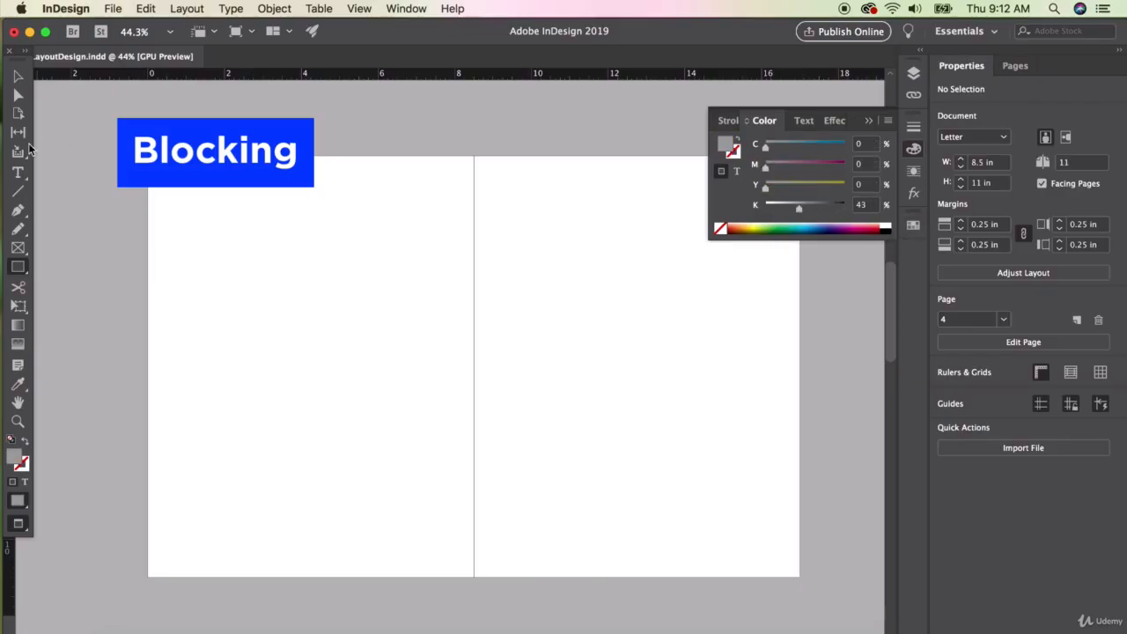
Draw a grey rectangle about 9.1 × 12 in over the left page, running past its outer edges into the bleed, and deselect it
left_click_drag(124, 132, 474, 594)
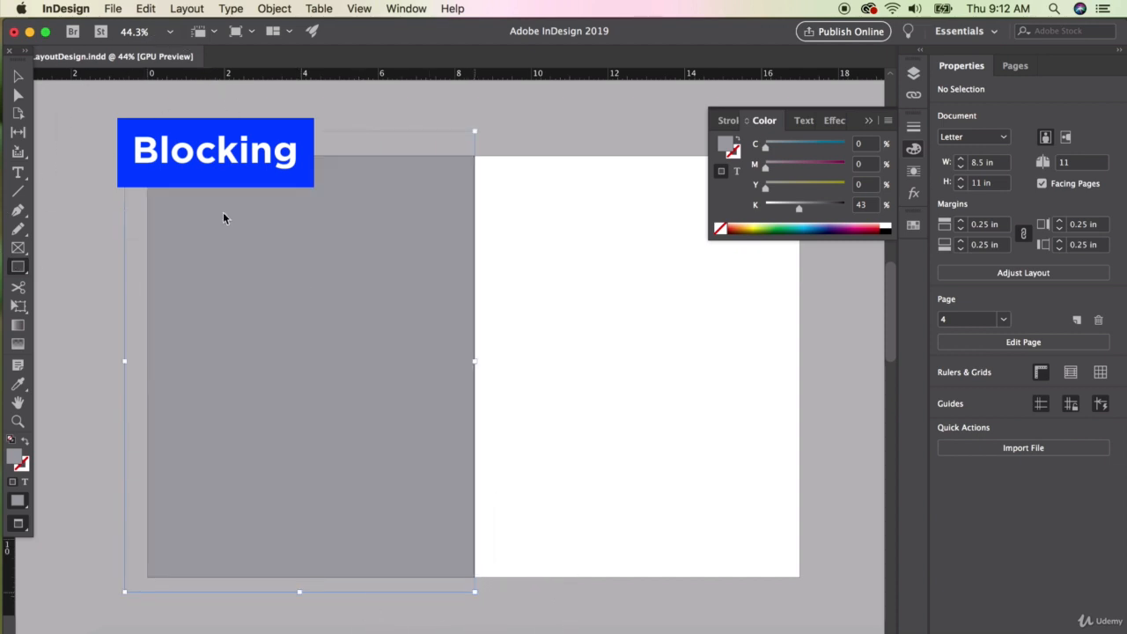
key("v")
key("super+shift+a")
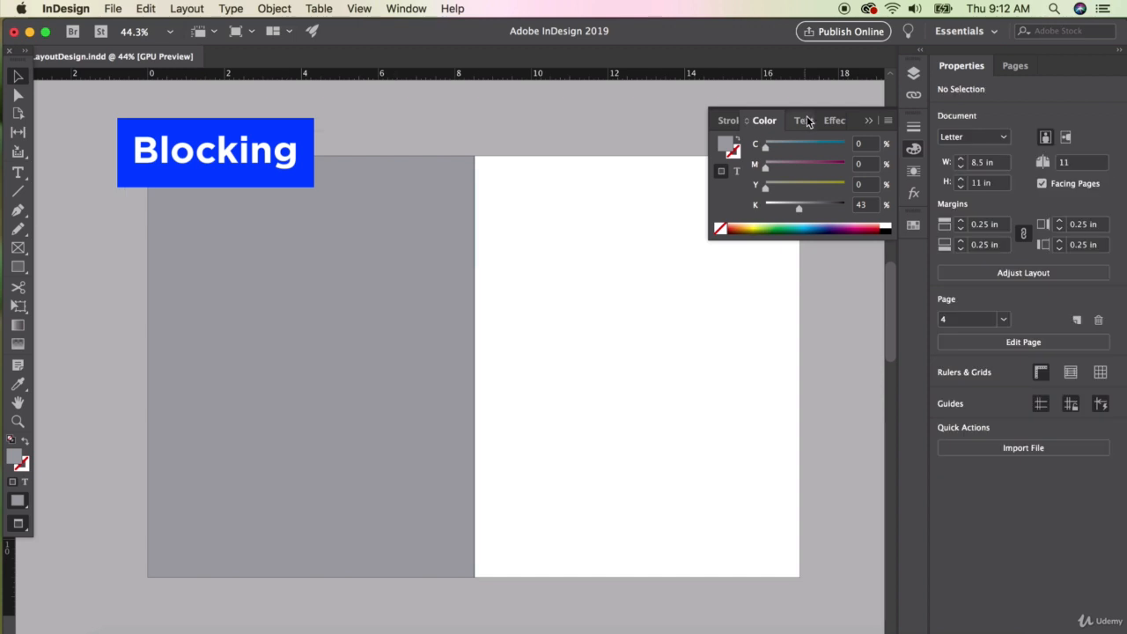
left_click(651, 201)
Widen the grey rectangle to about 10.35 in so it crosses the spine onto the right page
left_click(428, 297)
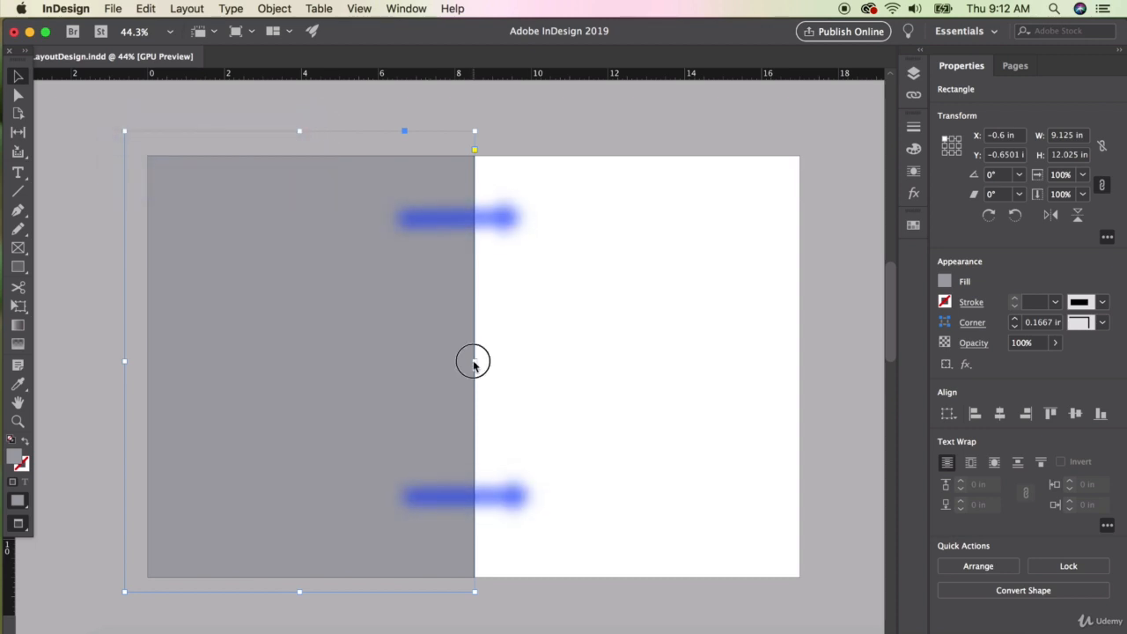
left_click_drag(476, 361, 522, 361)
left_click(549, 113)
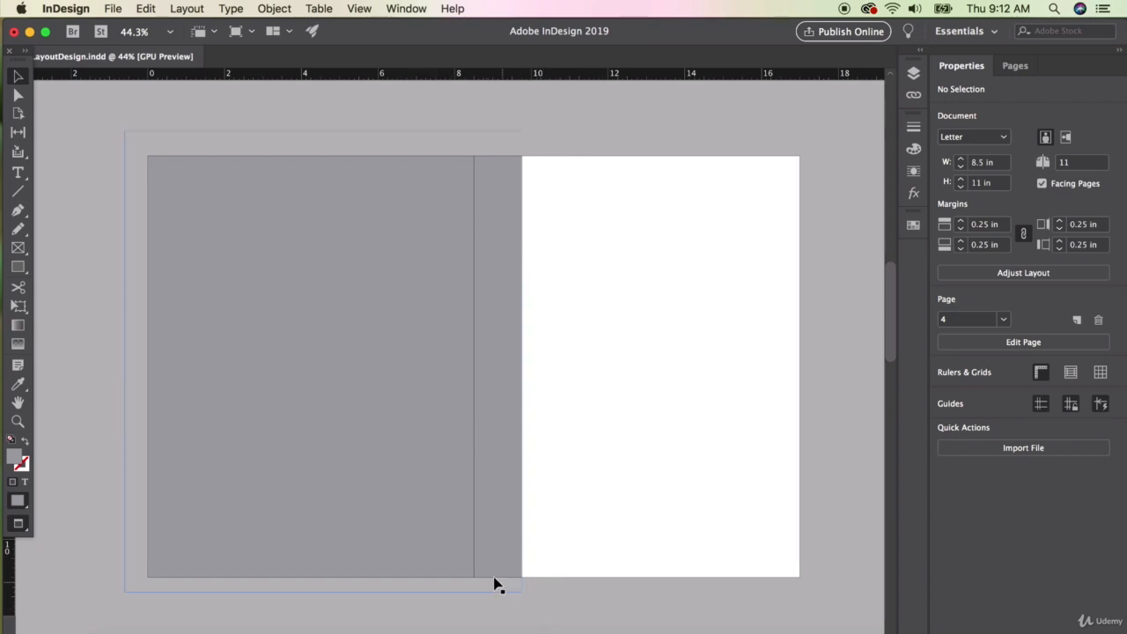
left_click(370, 487)
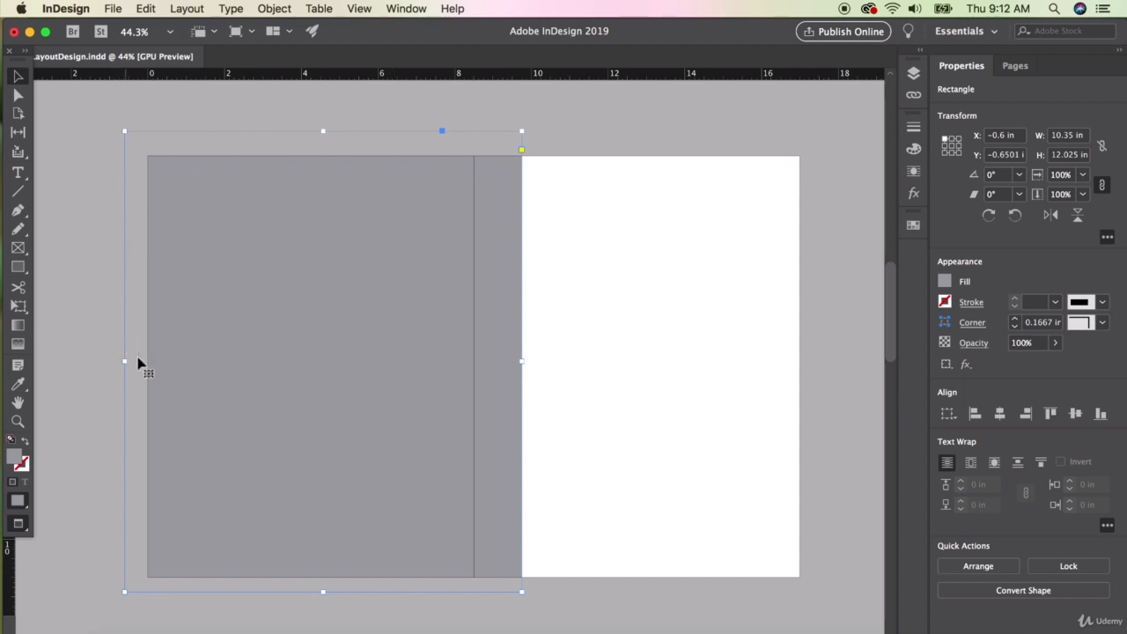
left_click(88, 245)
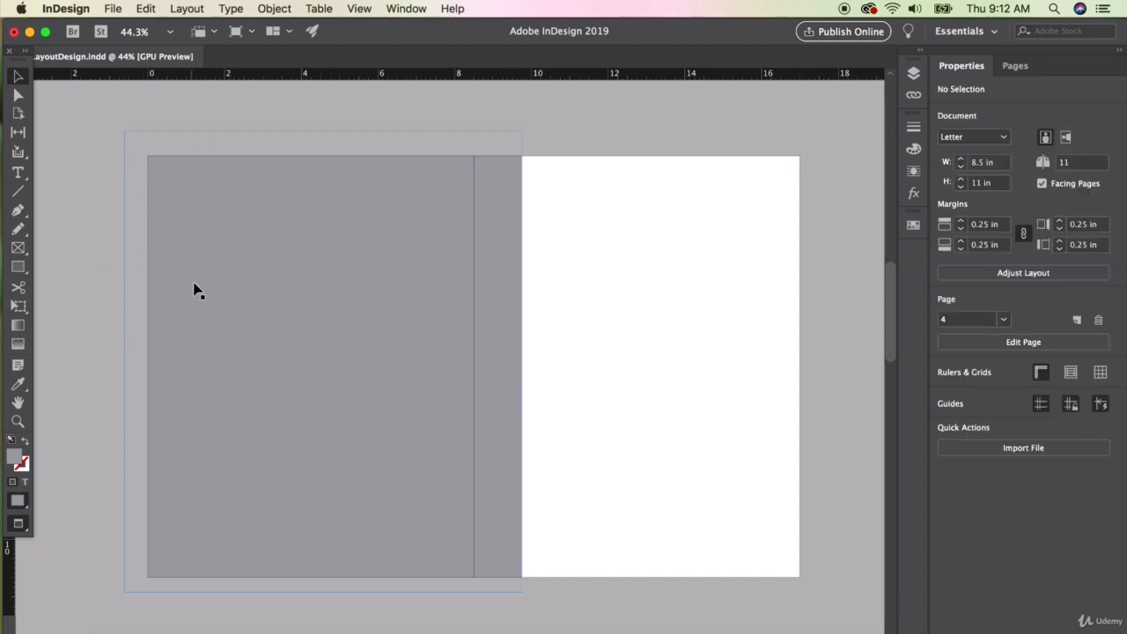
Create a text frame about 2.6 × 4 in on the white area of the right page and fill it with placeholder text
left_click(19, 173)
left_click_drag(548, 320, 647, 472)
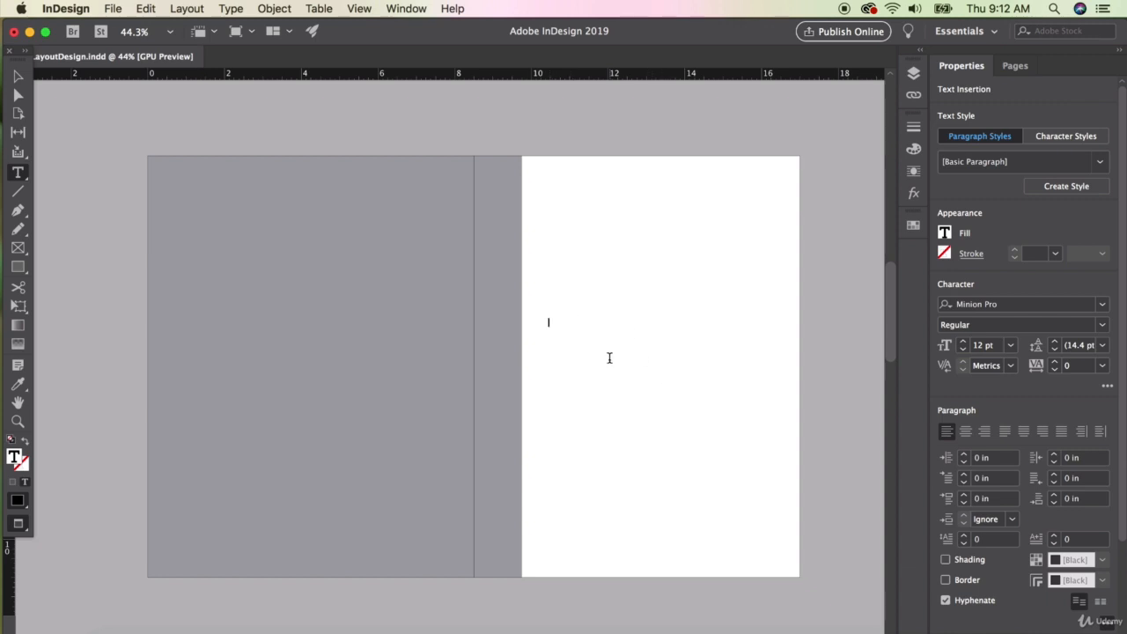
left_click(146, 8)
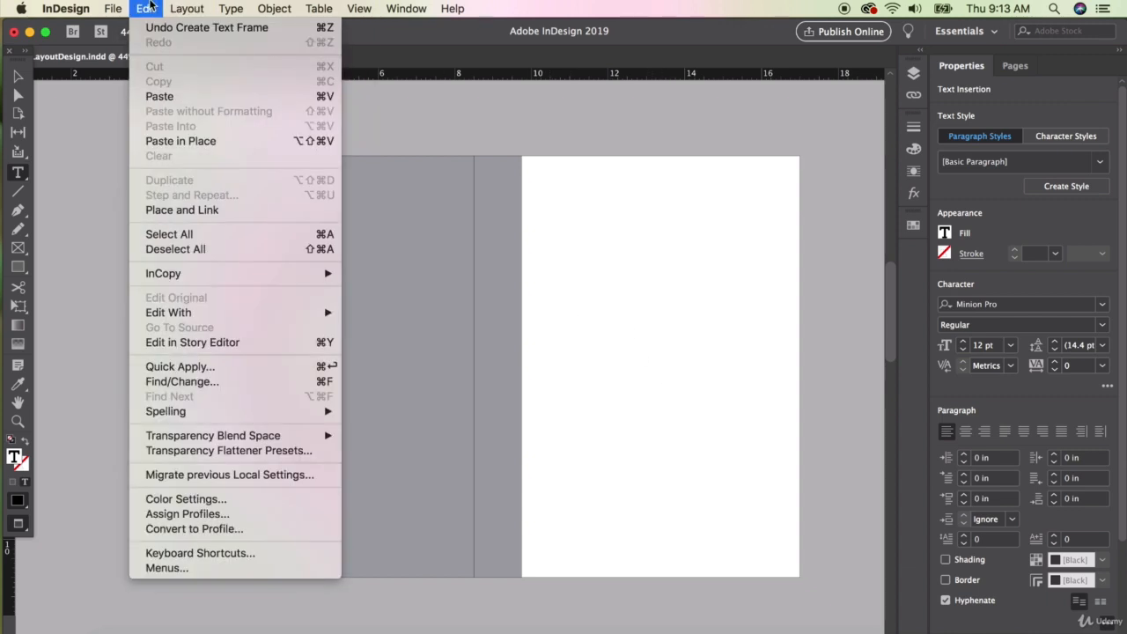
mouse_move(231, 8)
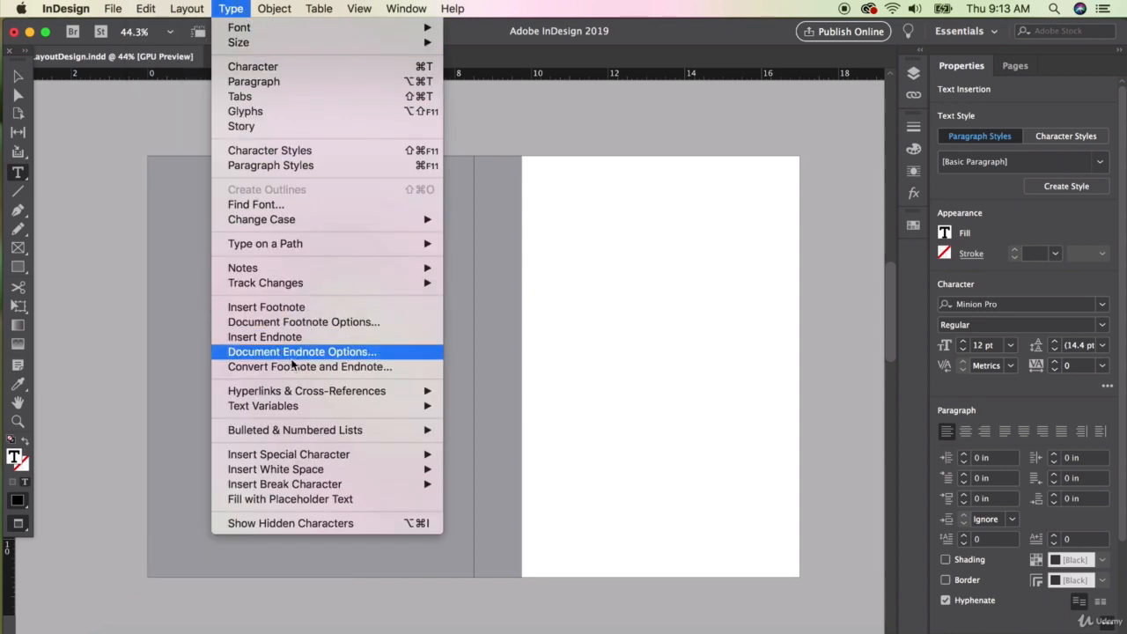
left_click(301, 500)
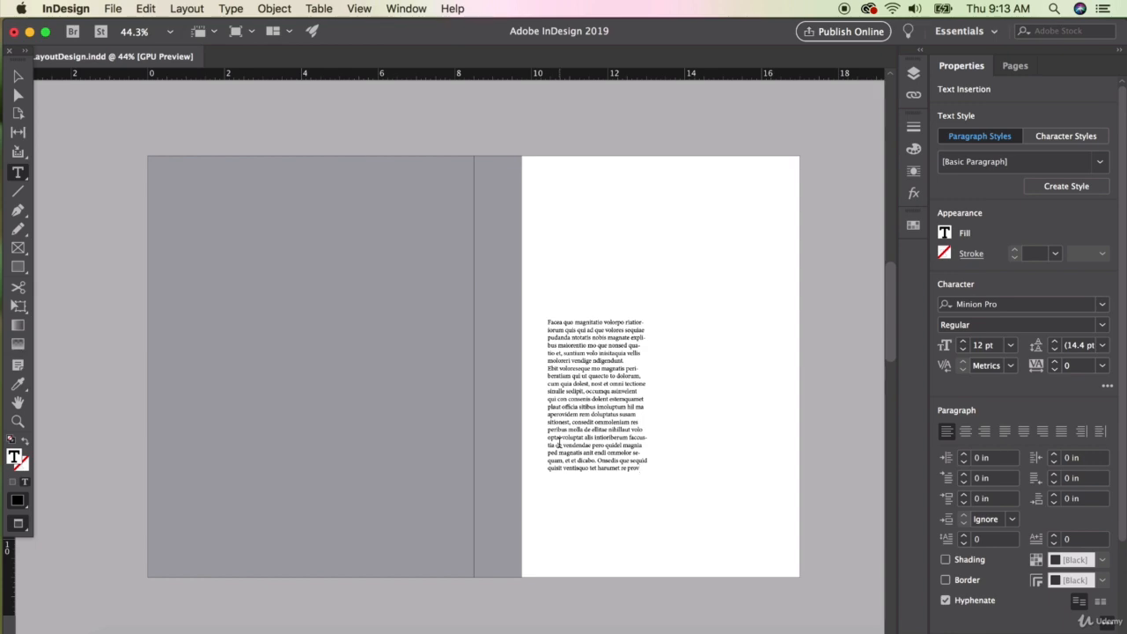
Shorten the text frame to thirteen lines of placeholder text by raising its lower edge
left_click(18, 76)
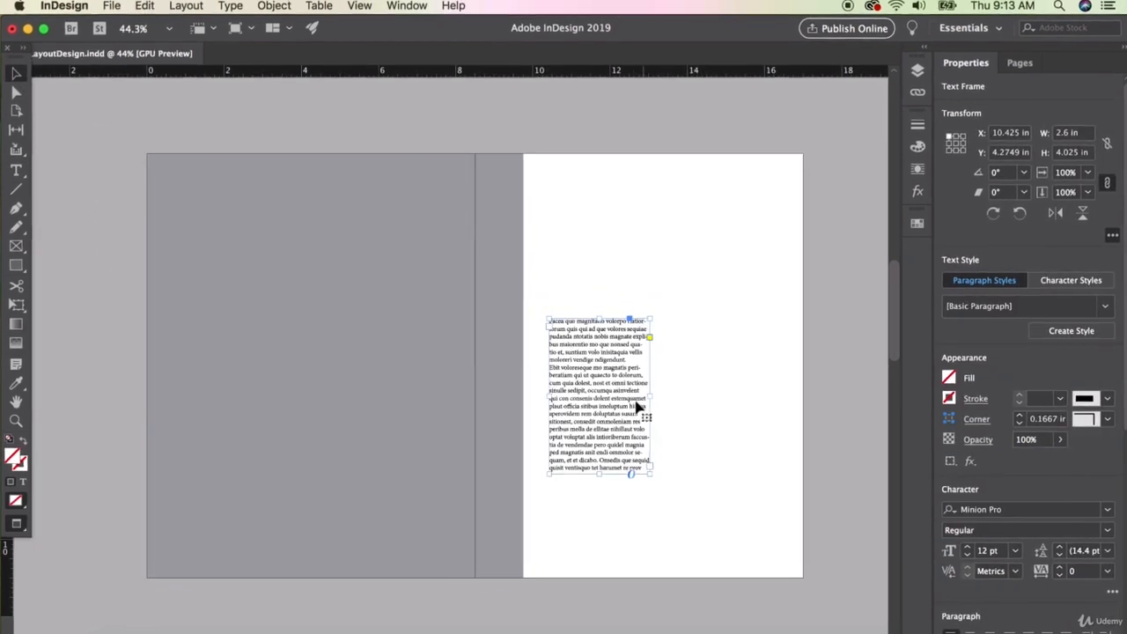
left_click_drag(598, 474, 601, 433)
left_click(704, 416)
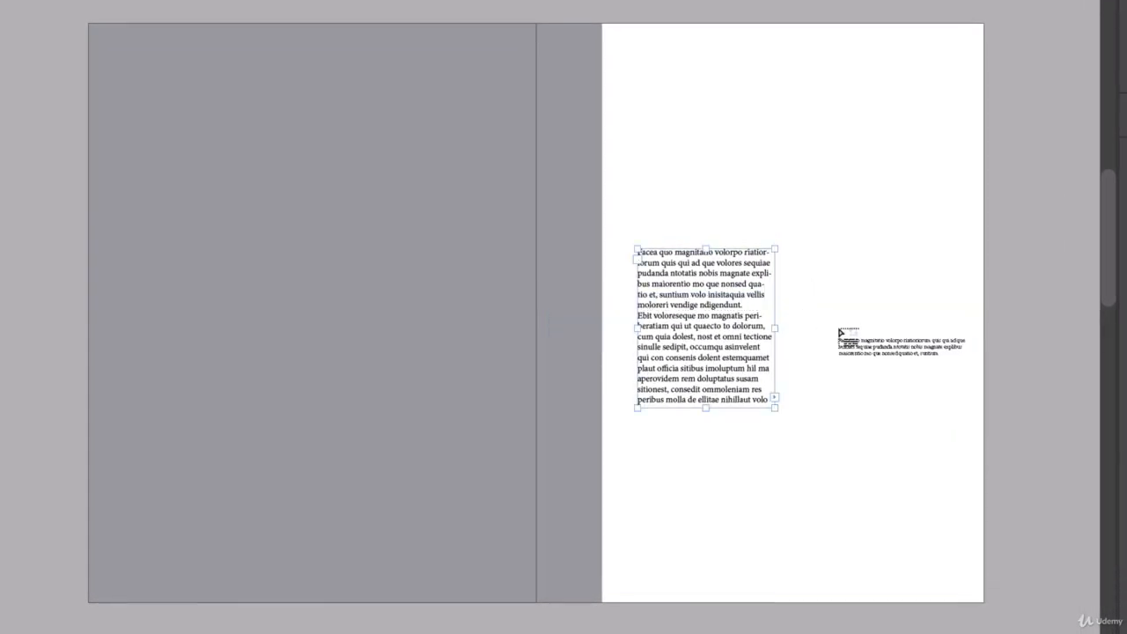
scroll(837, 331, "up", 2)
scroll(837, 335, "right", 4)
scroll(792, 326, "down", 4)
scroll(742, 320, "up", 3)
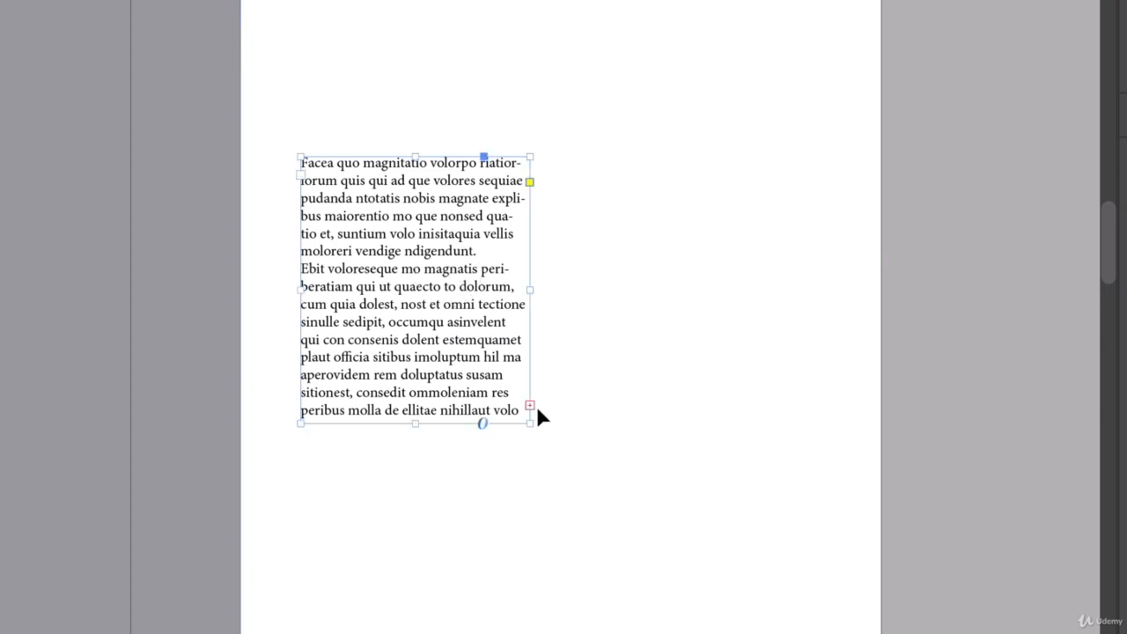
mouse_move(417, 424)
left_mouse_down()
mouse_move(415, 468)
mouse_move(415, 403)
mouse_move(414, 467)
mouse_move(427, 402)
mouse_move(420, 336)
left_mouse_up()
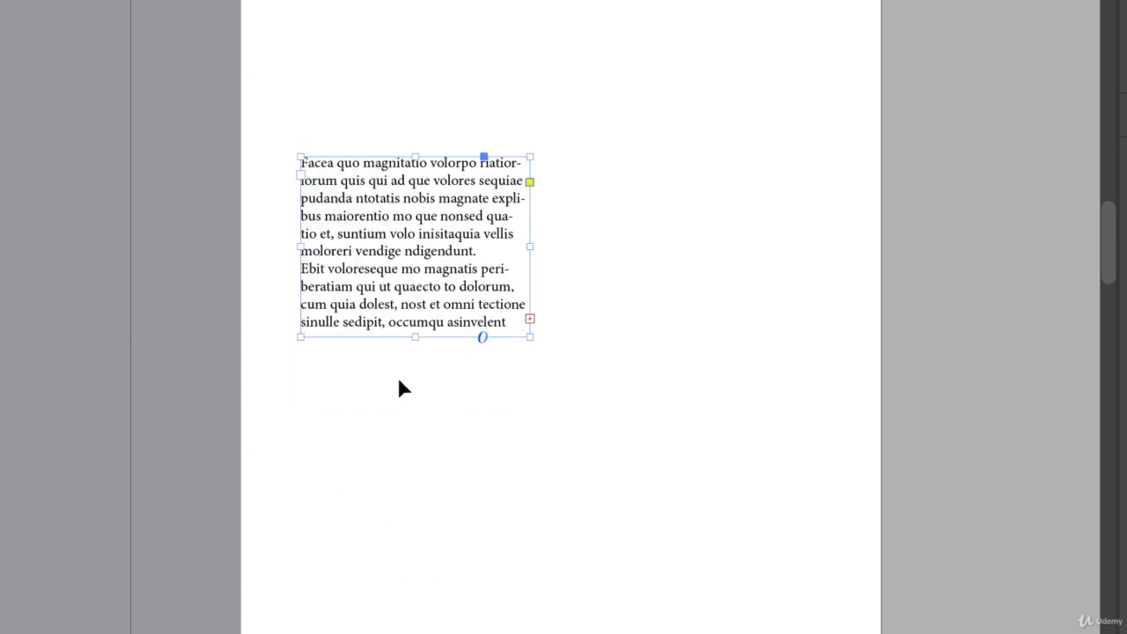
left_click_drag(415, 337, 420, 386)
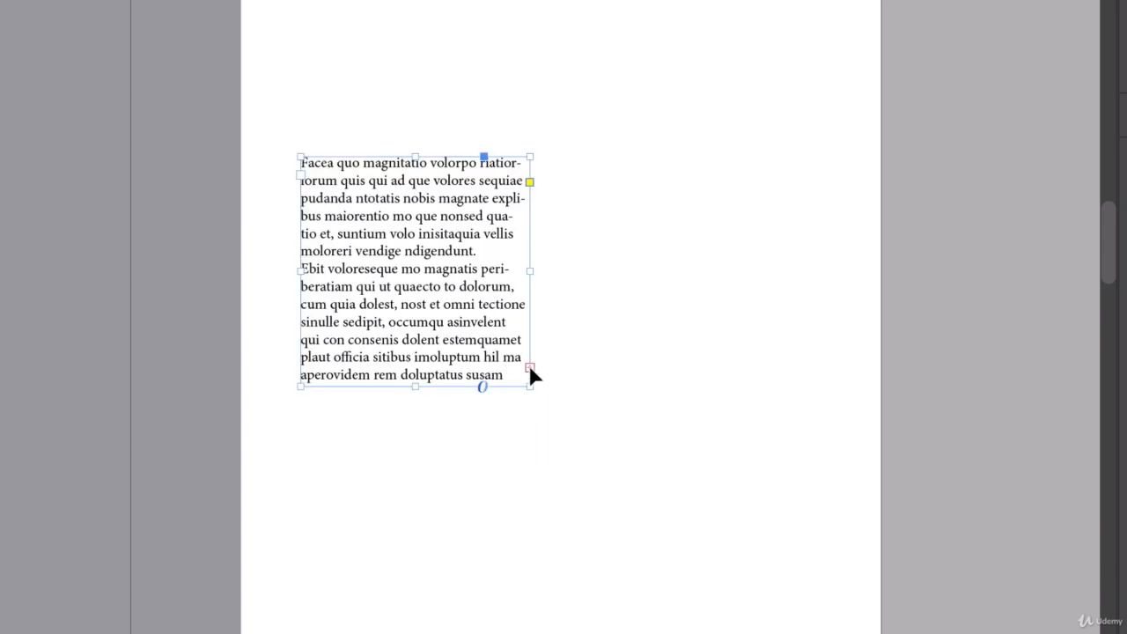
Thread the overset text into a second, narrow column frame to the right of the first, with their tops aligned
left_click(530, 368)
left_click(578, 214)
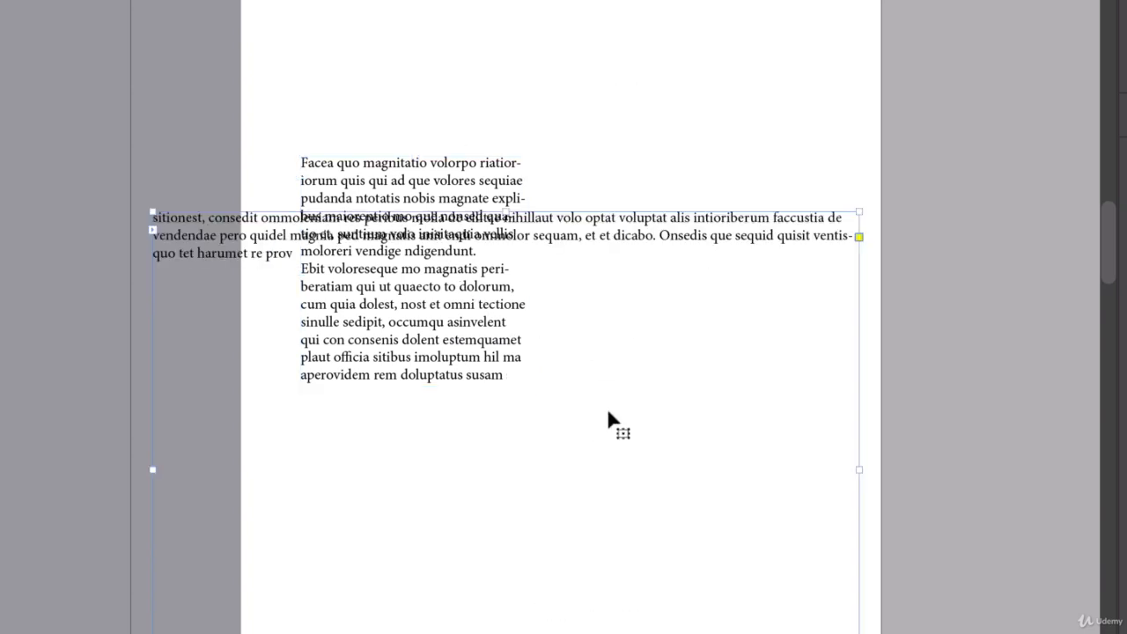
left_click_drag(157, 213, 605, 156)
left_click_drag(683, 216, 643, 216)
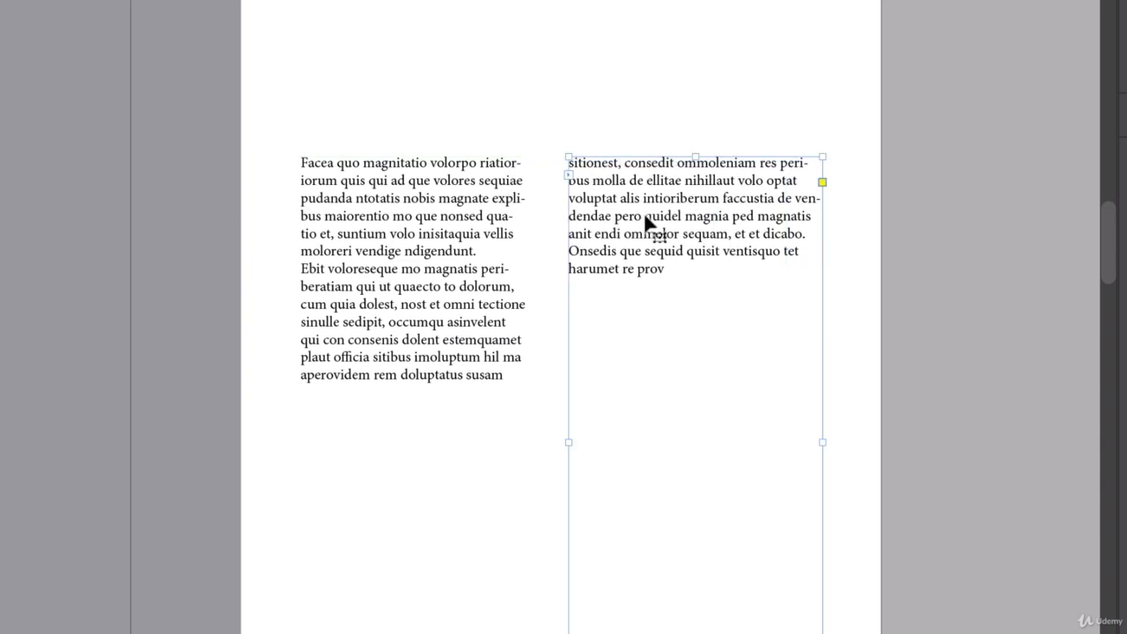
Copy the last six lines of the first column and paste them below the text ending the second column
double_click(483, 358)
left_click_drag(505, 375, 280, 288)
key("ctrl+c")
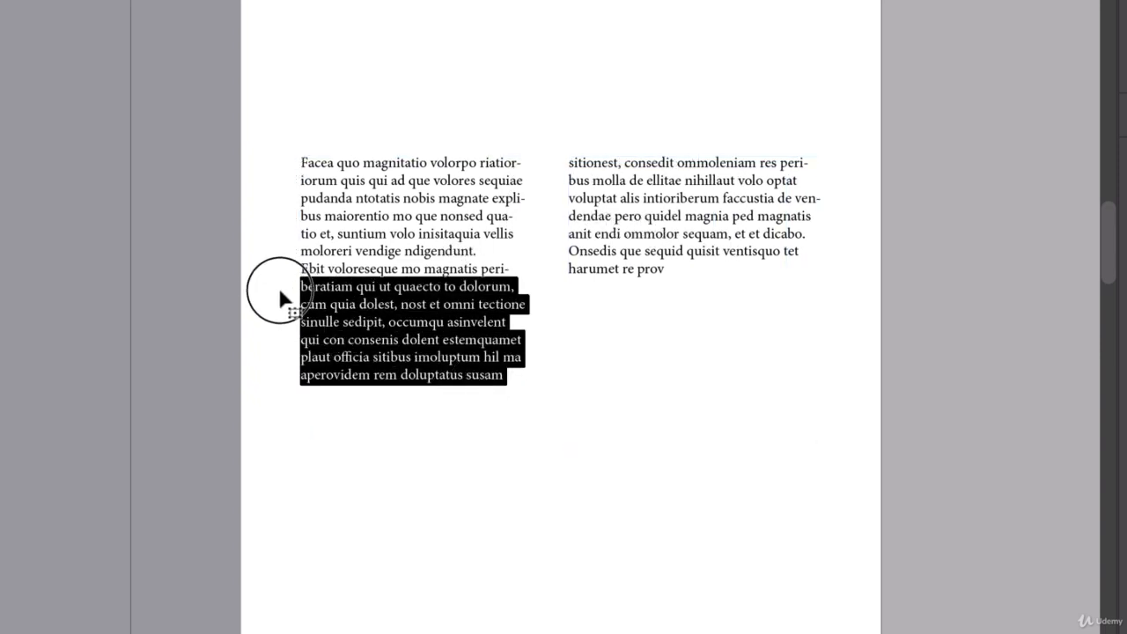
left_click(687, 268)
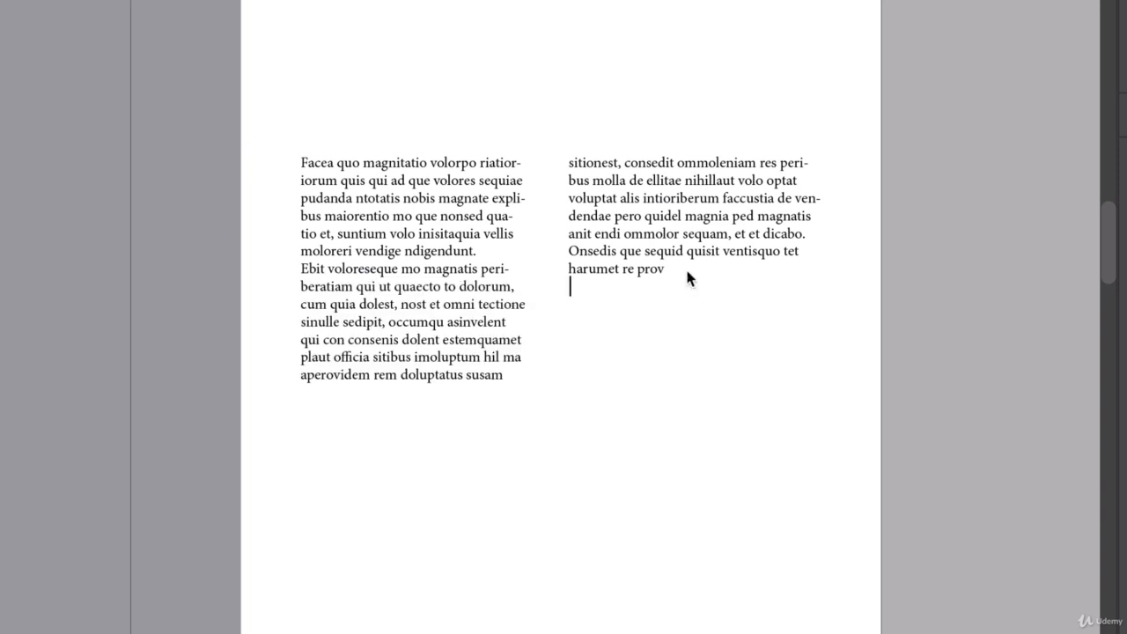
key("ctrl+v")
Duplicate the last two lines of the first column directly after themselves so the copy flows into the second column
left_click_drag(507, 375, 265, 359)
key("ctrl+c")
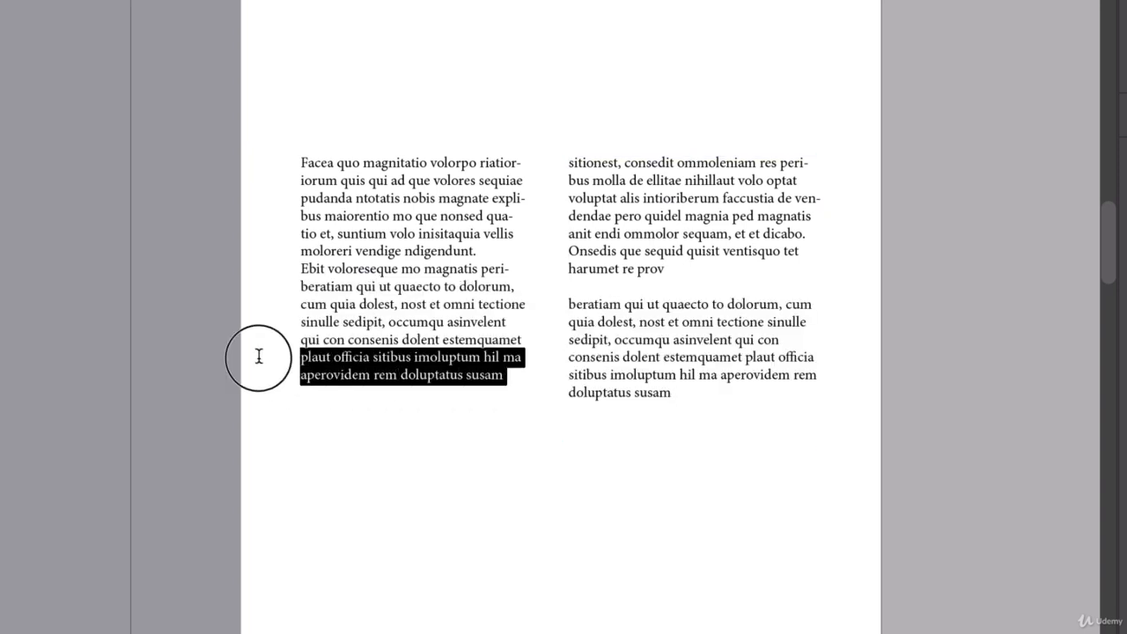
key("Right")
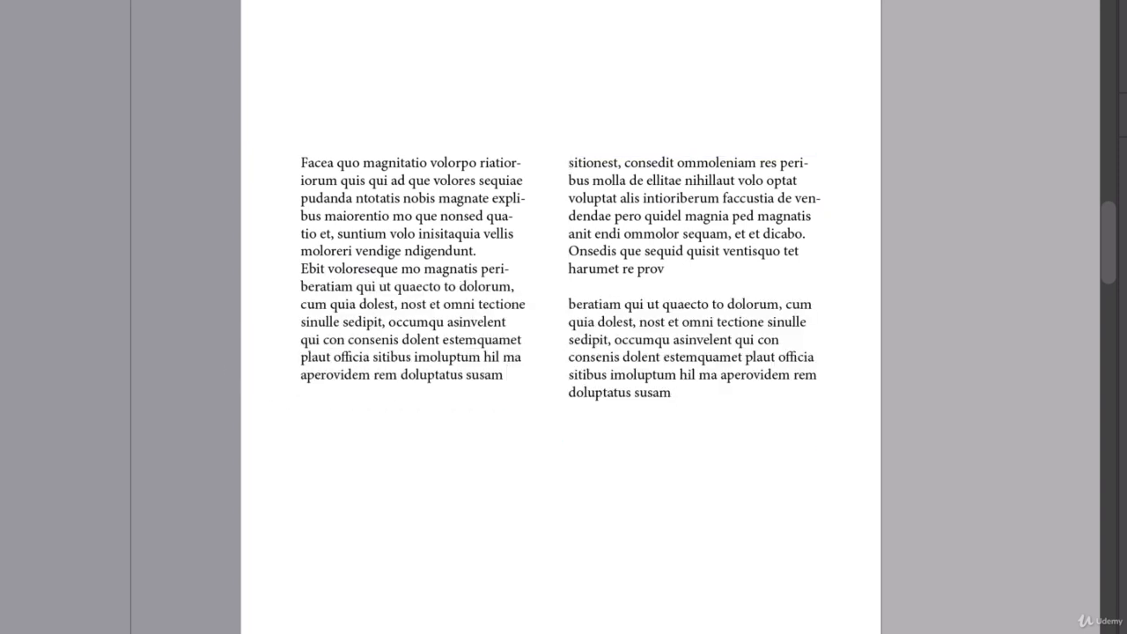
key("ctrl+v")
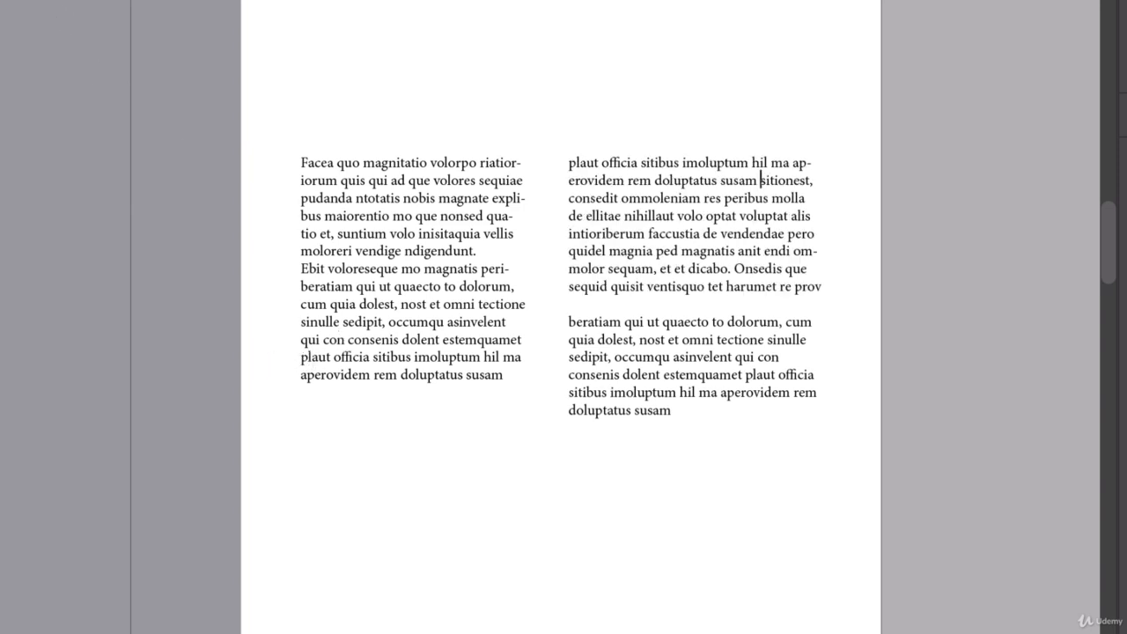
key("Escape")
Lower the first column's bottom edge to fit fourteen lines and raise the second frame's bottom edge to just below its text
left_click_drag(415, 384, 431, 414)
scroll(608, 448, "down", 3)
left_click(675, 464)
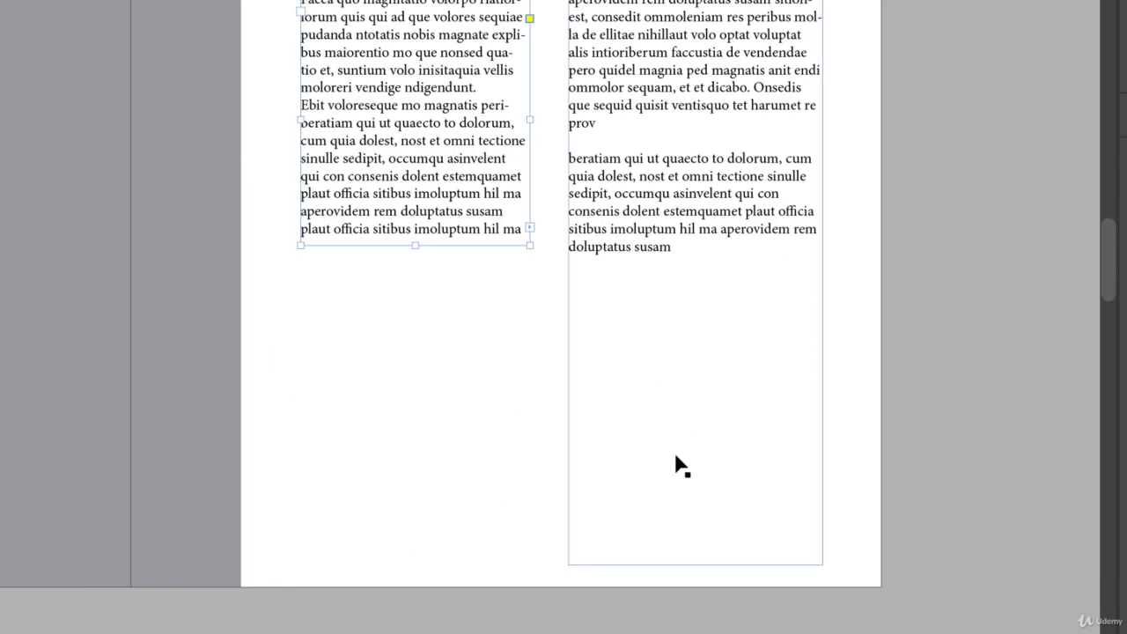
left_click_drag(699, 568, 654, 273)
Adjust the first column's bottom edge so the frame holds fifteen lines of text
left_click(411, 229)
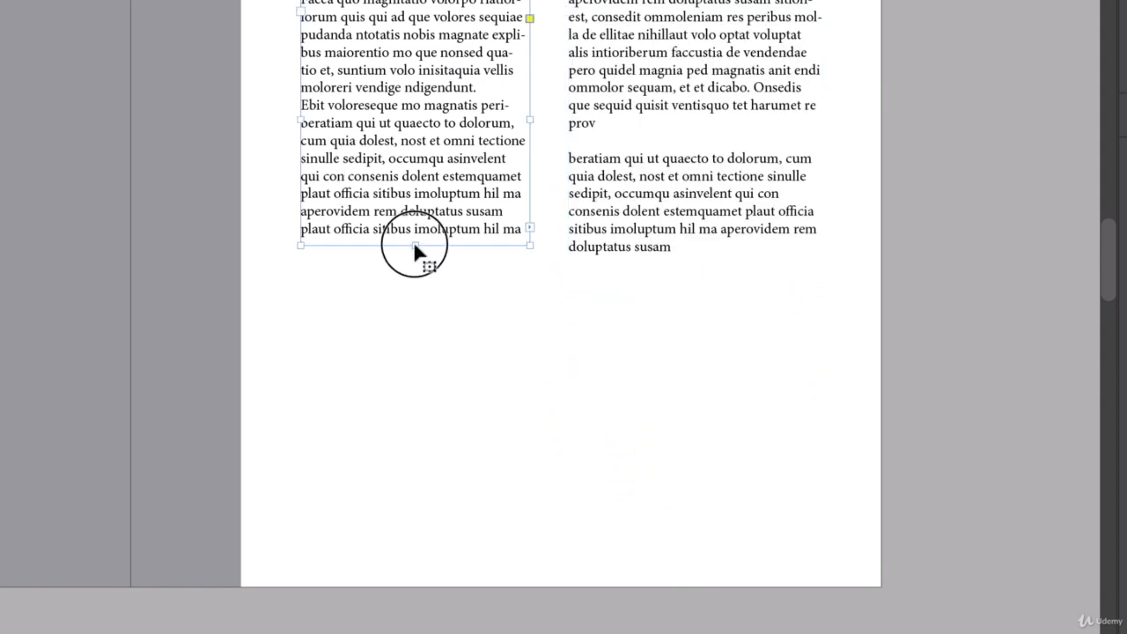
left_click_drag(413, 241, 420, 209)
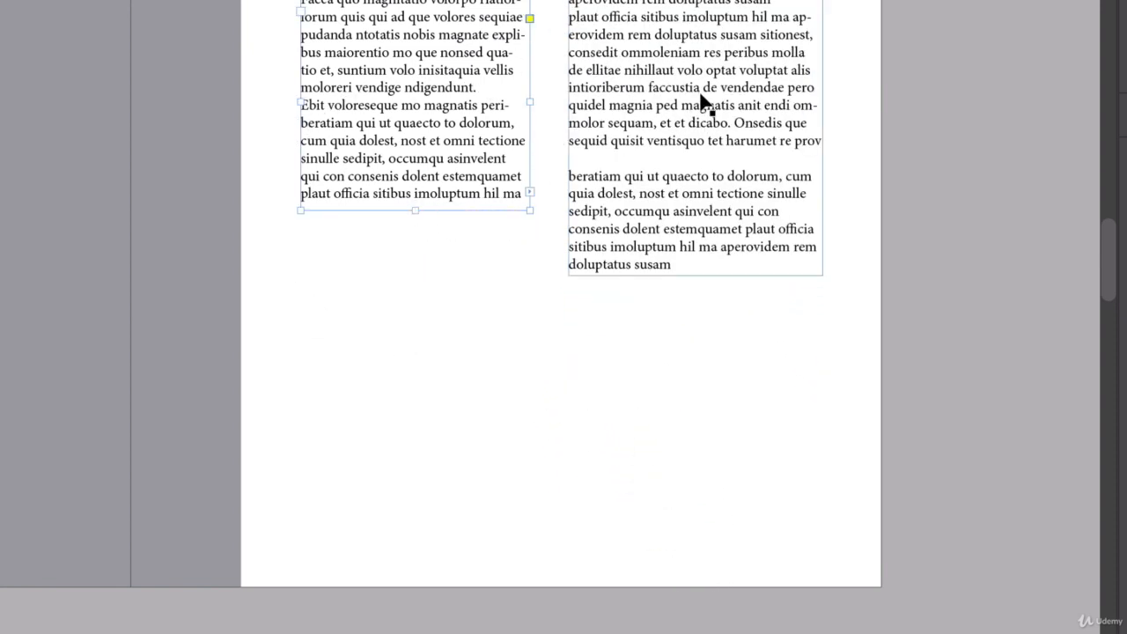
scroll(705, 104, "up", 3)
left_click_drag(415, 356, 420, 397)
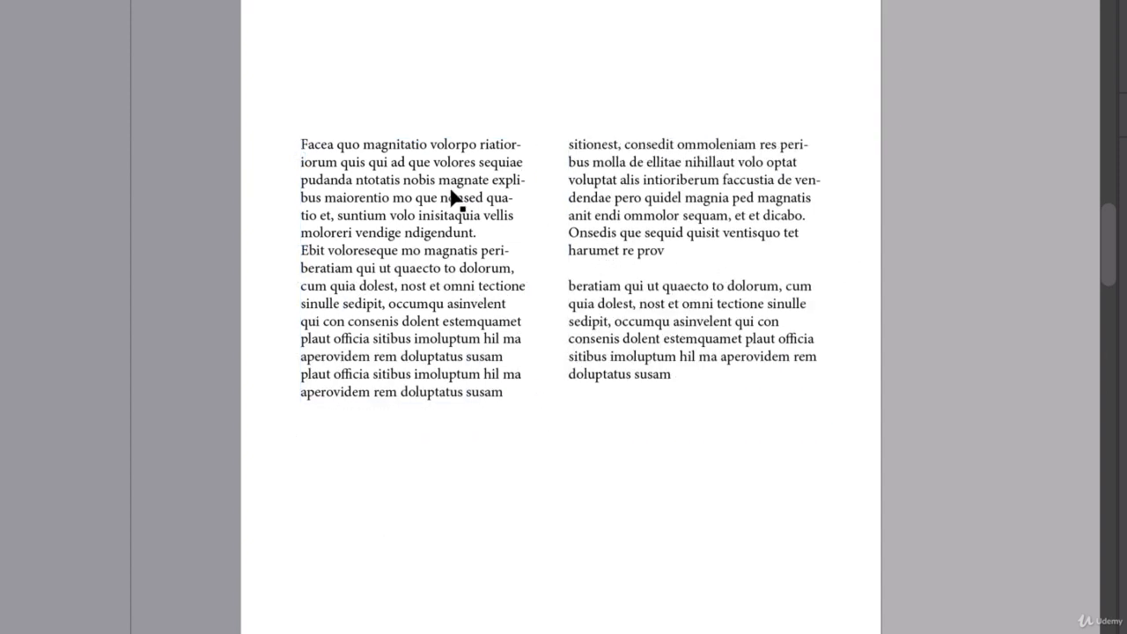
Overlay the first column on the second, widen it to the same 2.875 in, and return it to the second column's left side
left_click_drag(452, 196, 697, 202)
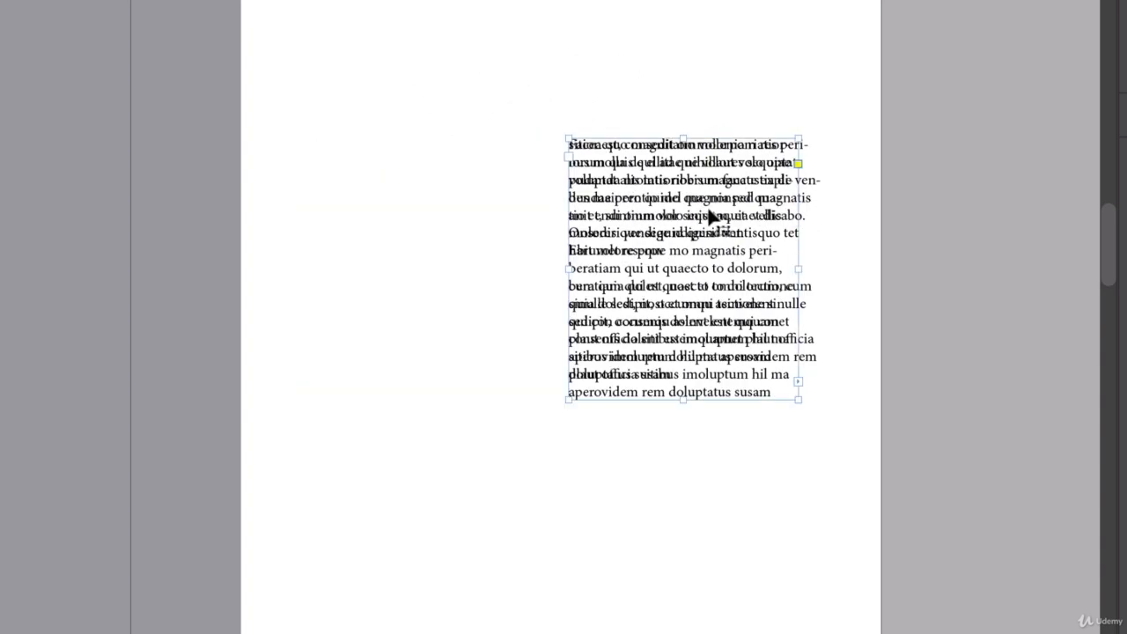
left_click_drag(788, 274, 484, 221)
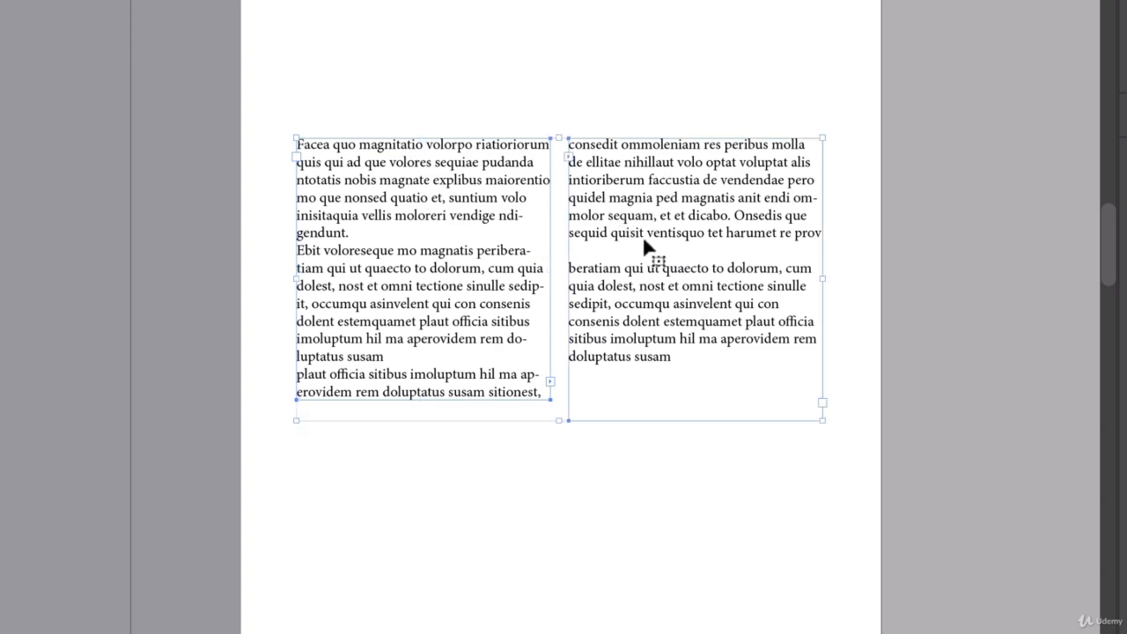
left_click_drag(649, 246, 672, 251)
left_click(1004, 141)
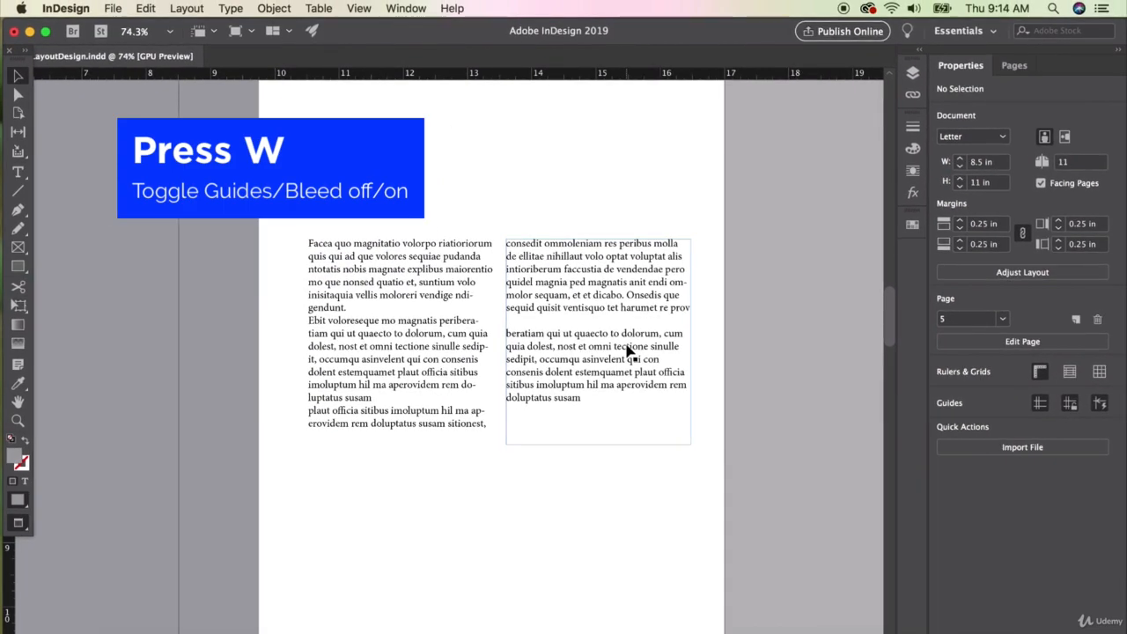
Show the guides and bleed, and move the first column frame left to X 10.38 in
key("w")
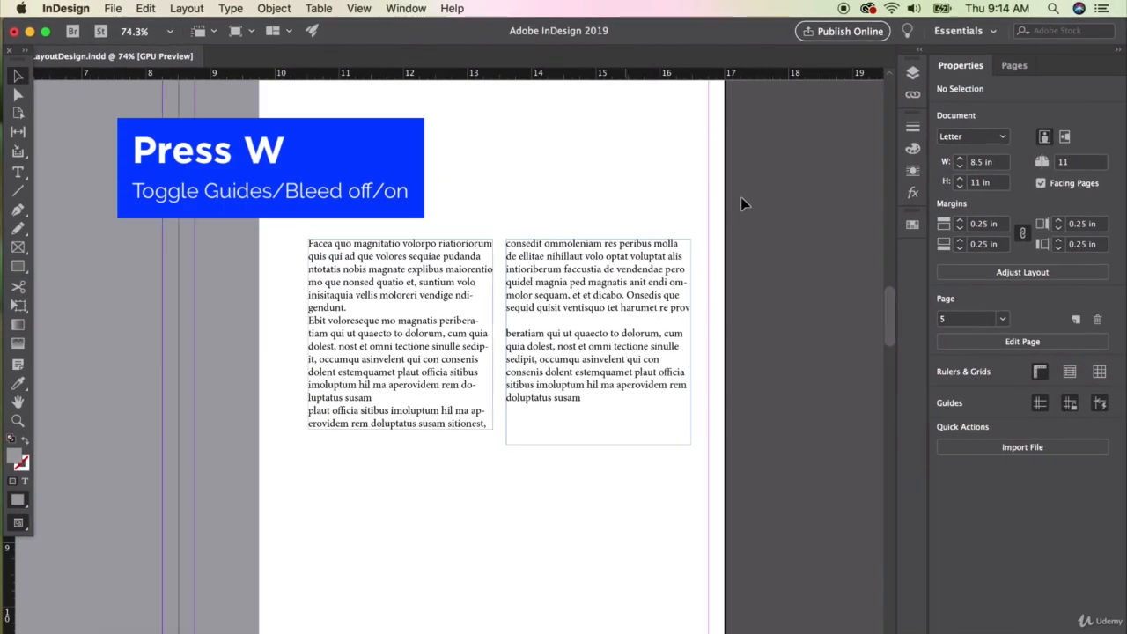
scroll(581, 336, "down", 6)
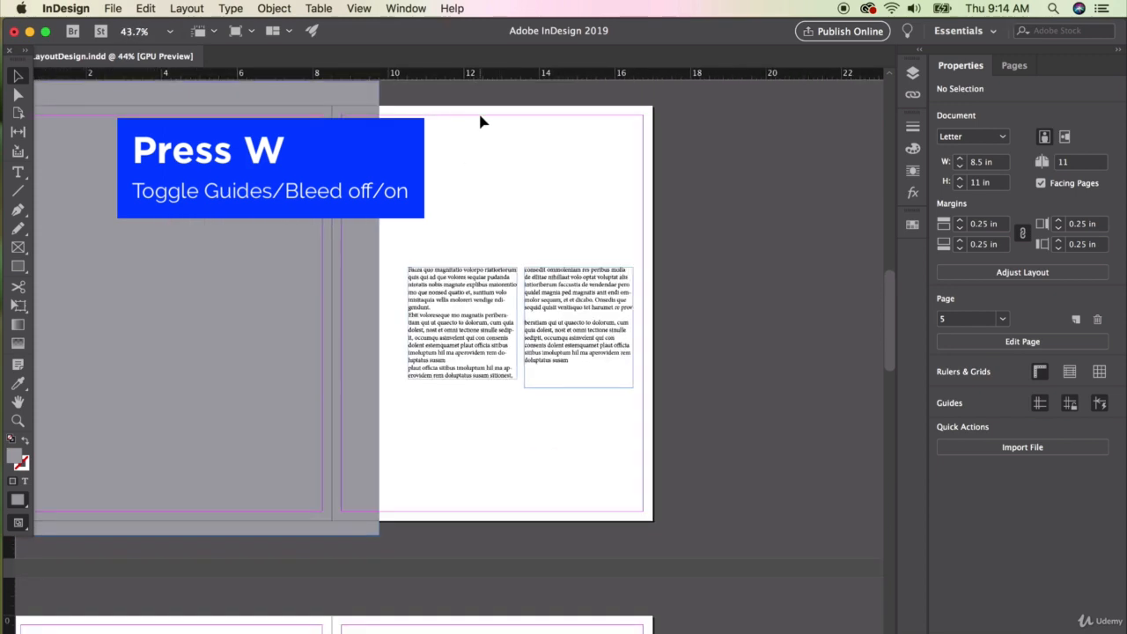
scroll(646, 319, "up", 4)
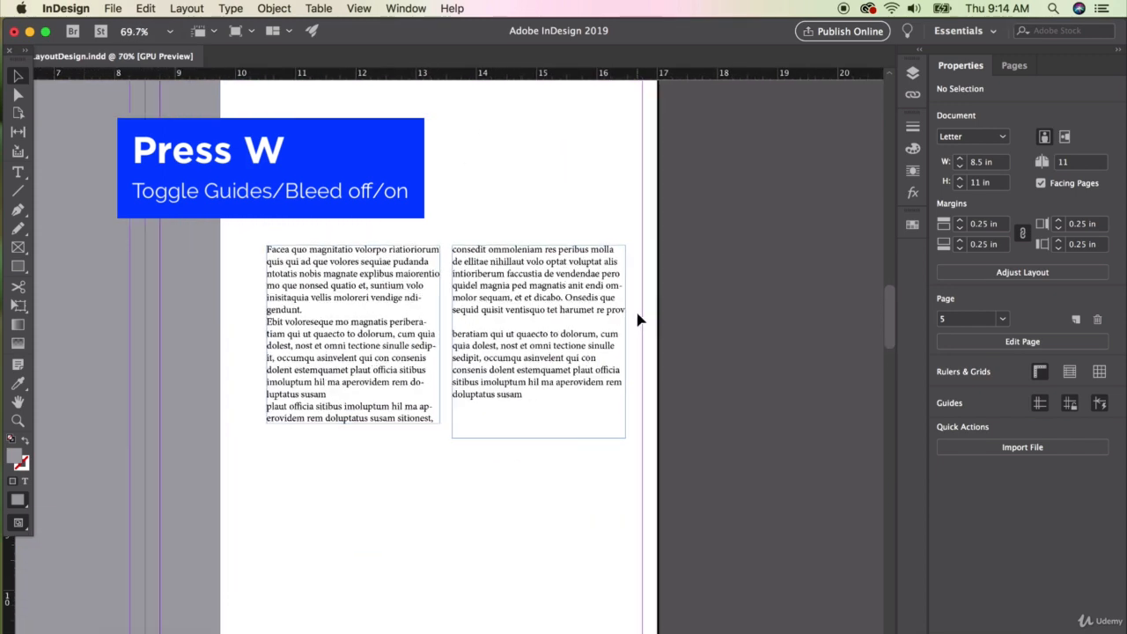
scroll(656, 320, "up", 2)
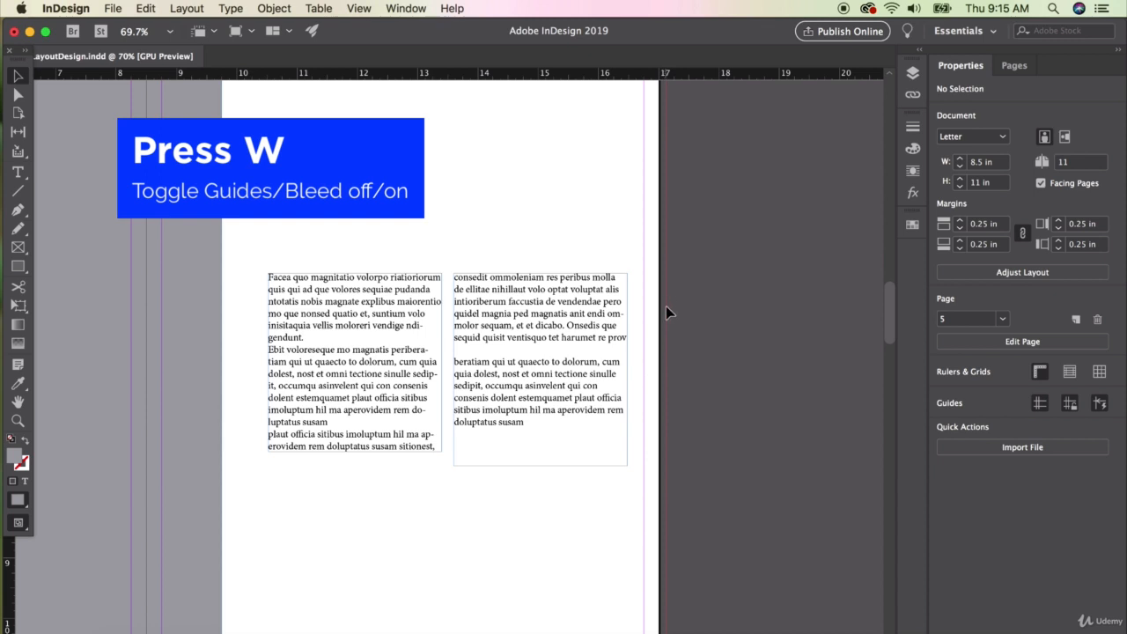
left_click(389, 349)
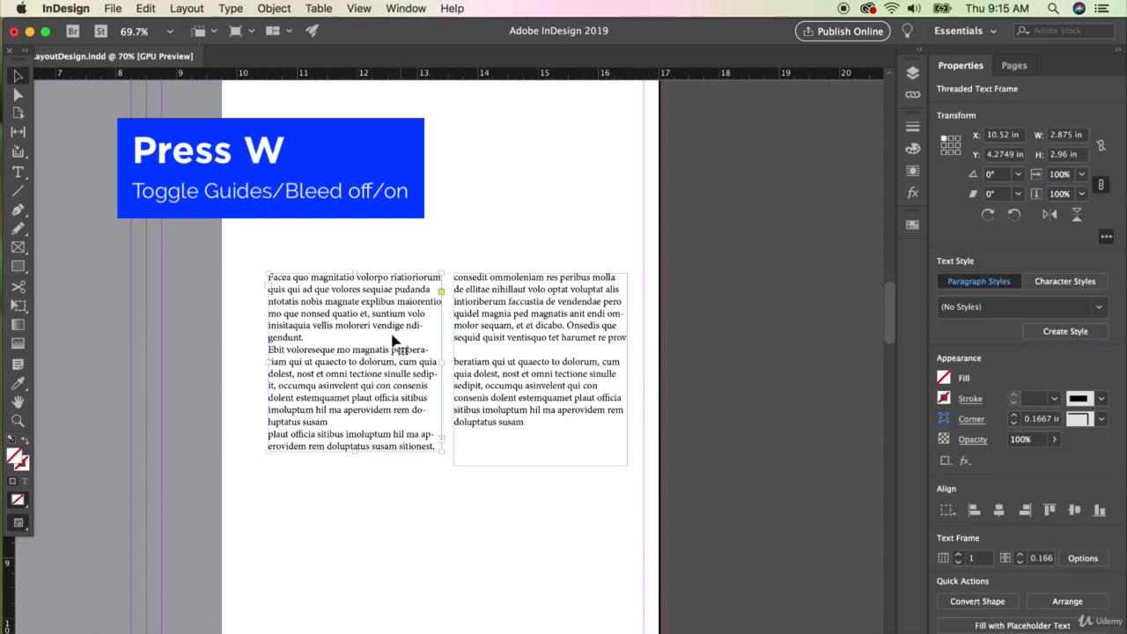
left_click_drag(378, 334, 370, 332)
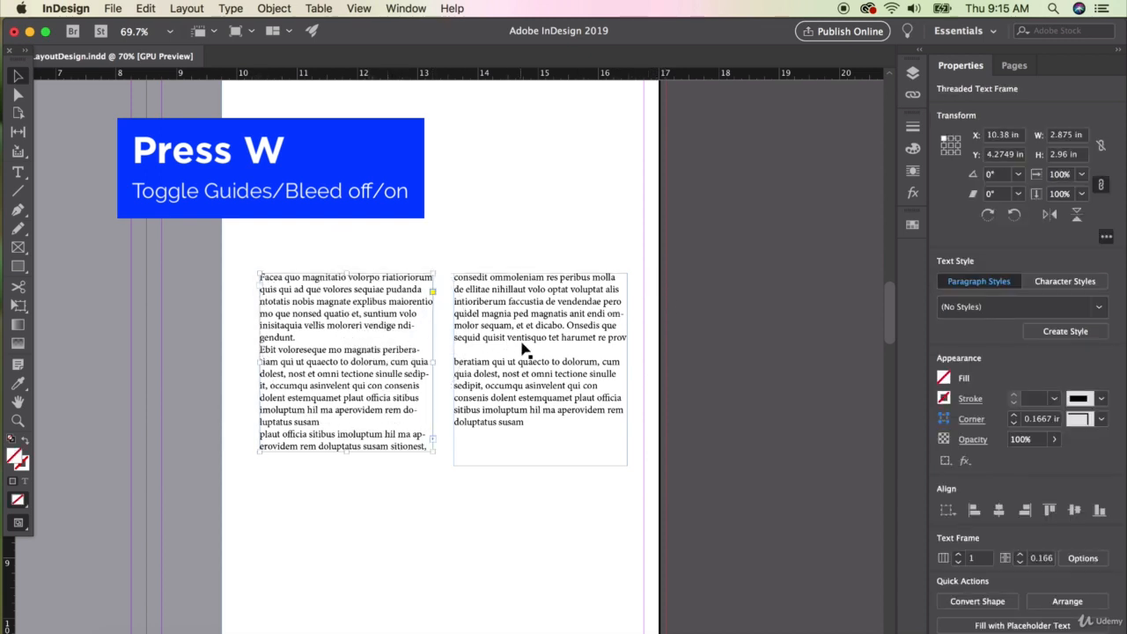
Move the second column left to X 13.54 in, and shift both columns together slightly left to X 10.3383 in
key("w")
key("w")
left_click_drag(561, 359, 557, 359)
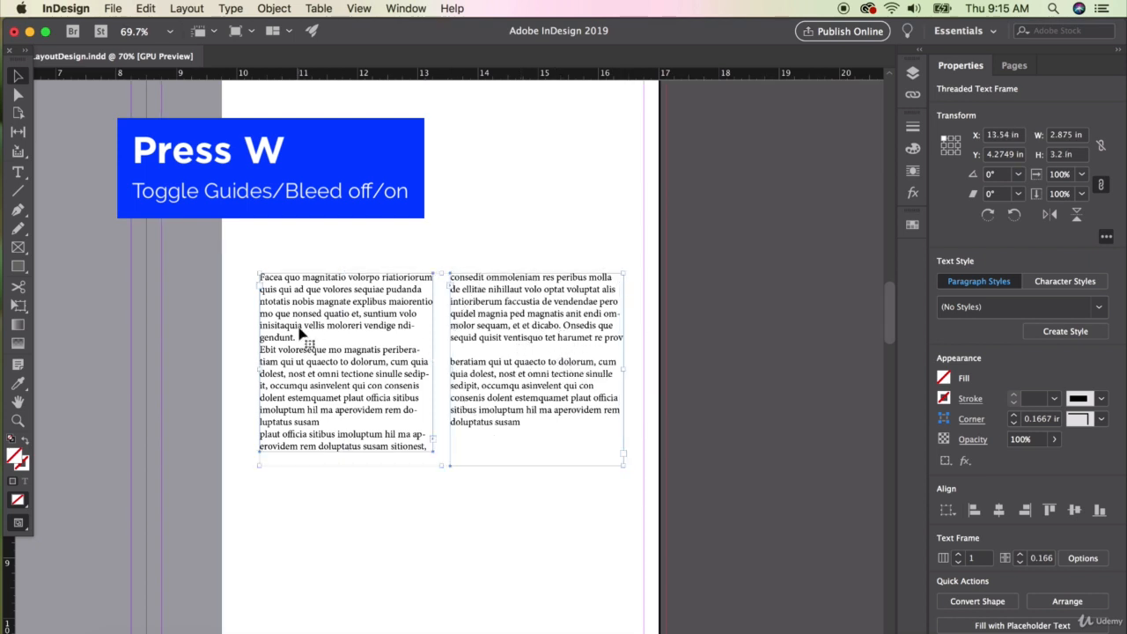
left_click(302, 329, "shift")
left_click_drag(302, 330, 300, 330)
left_click(739, 332)
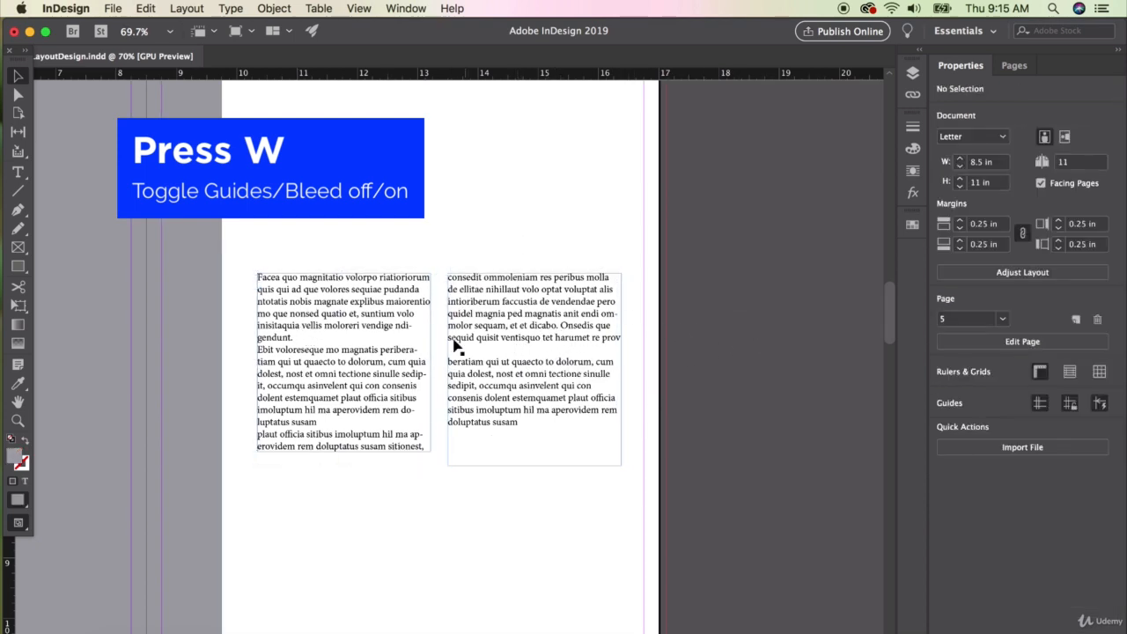
key("w")
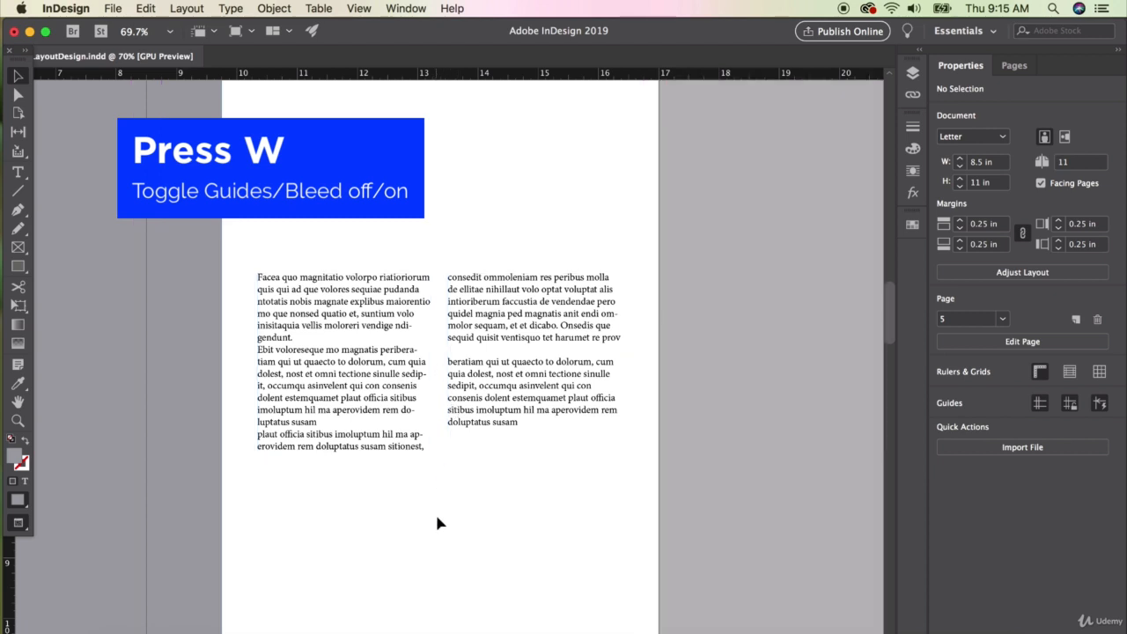
key("w")
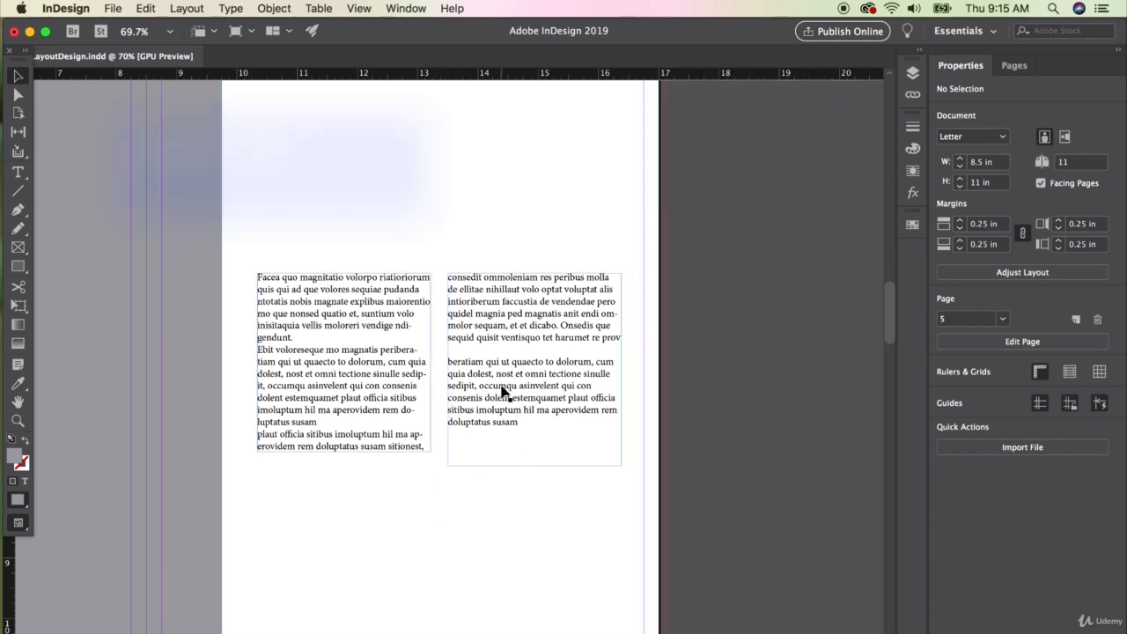
Justify all the text in both columns with the last line aligned left
key("super+a")
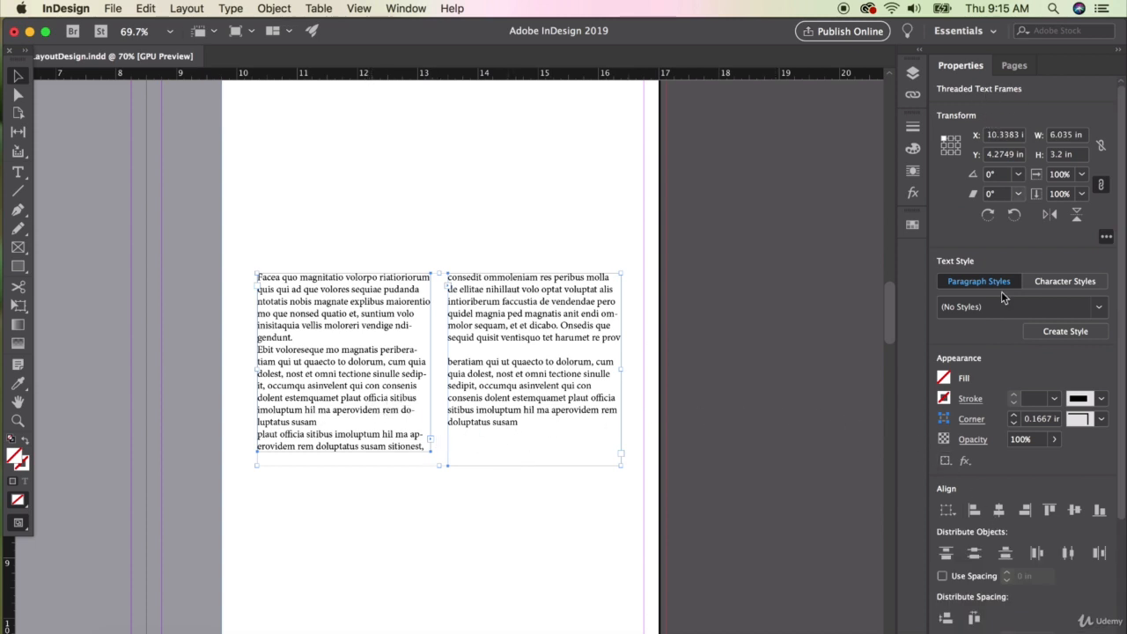
key("t")
key("super+a")
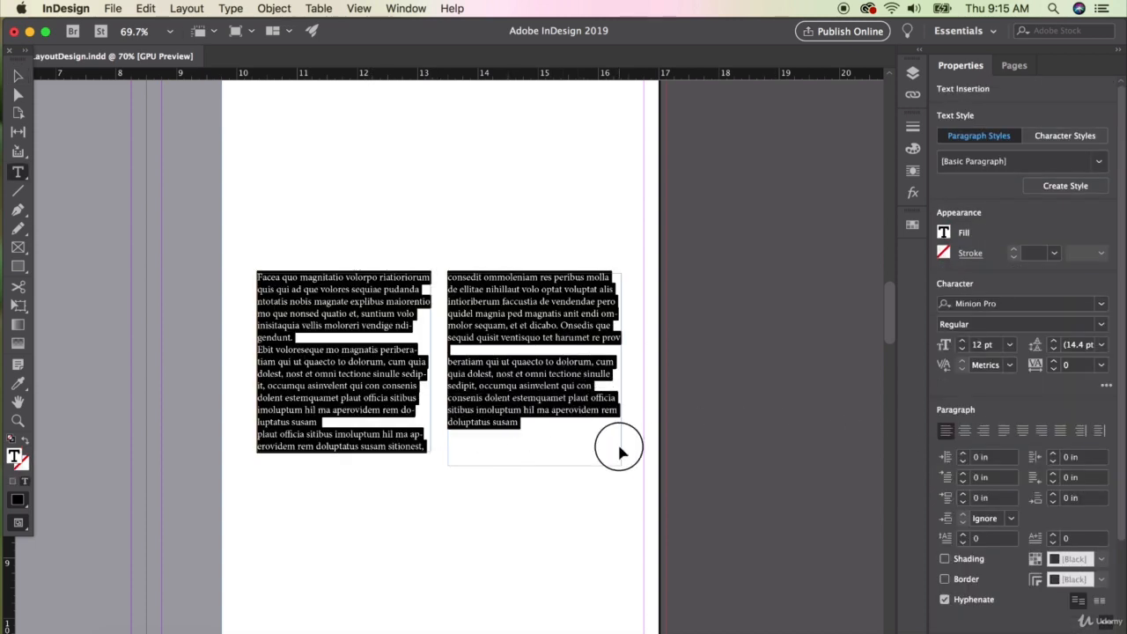
scroll(982, 450, "down", 4)
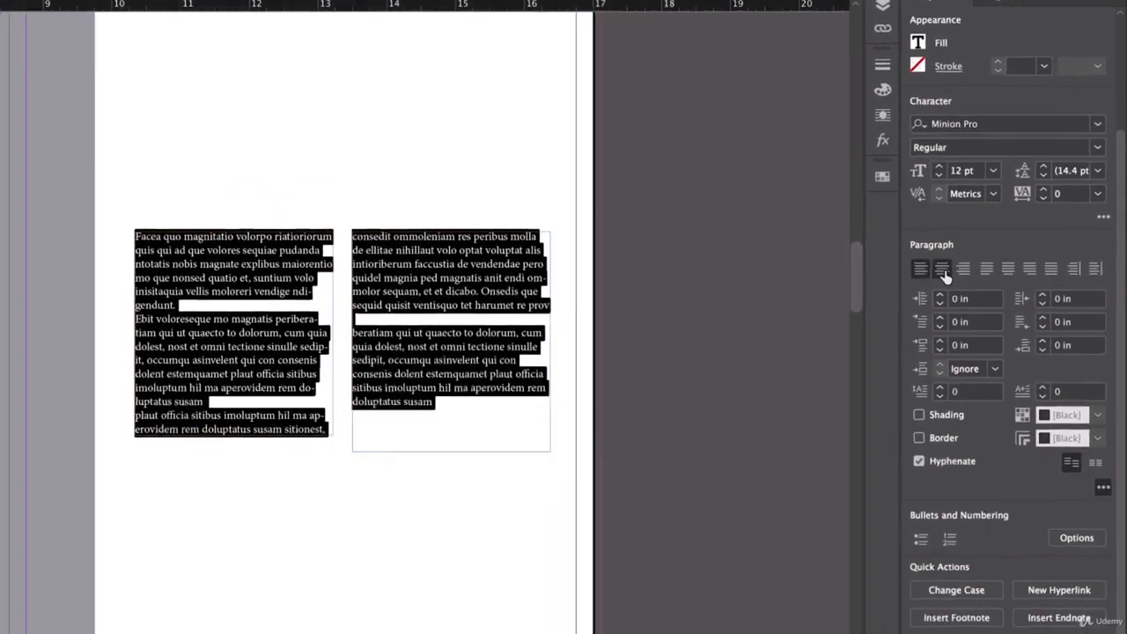
left_click(954, 289)
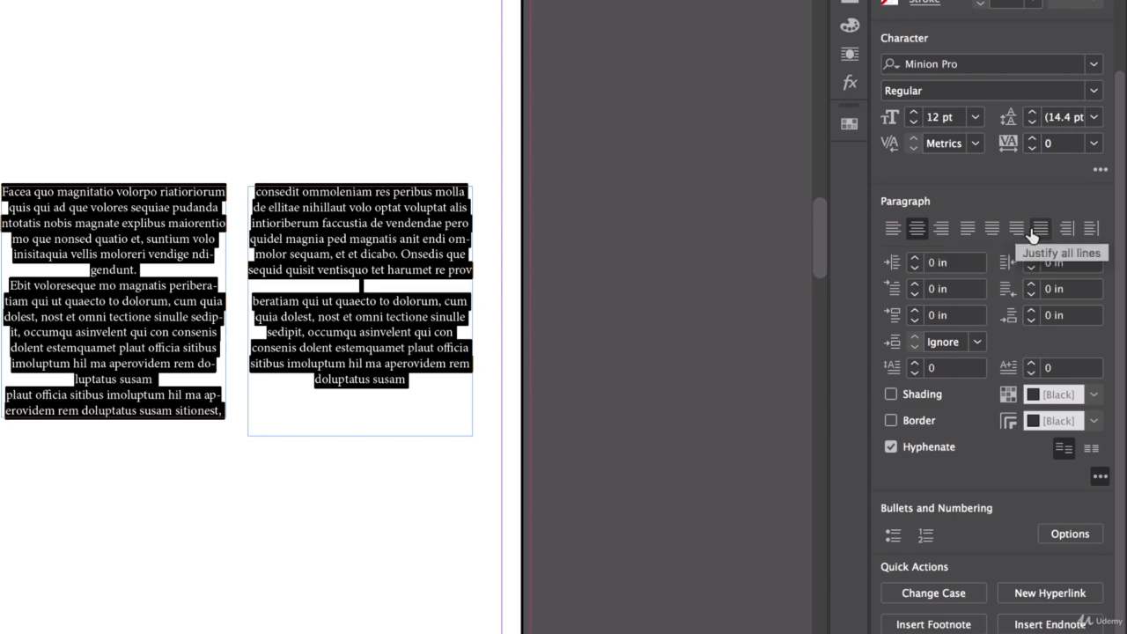
left_click(966, 230)
key("Escape")
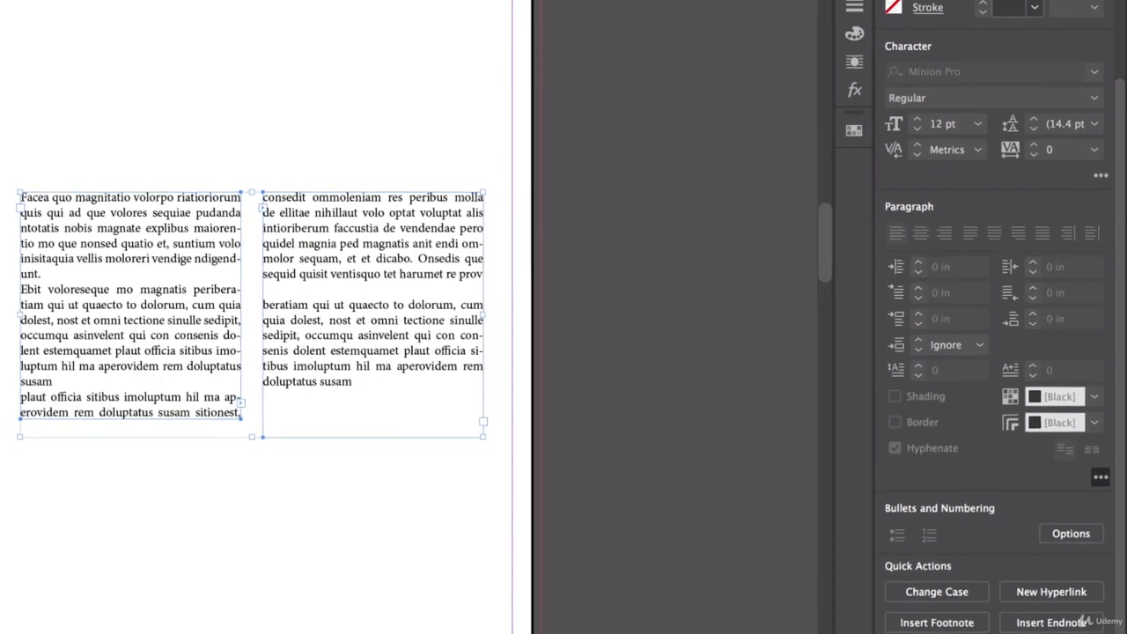
Select both column frames and look through their appearance, alignment and text frame properties
left_click(255, 269)
left_click(337, 332)
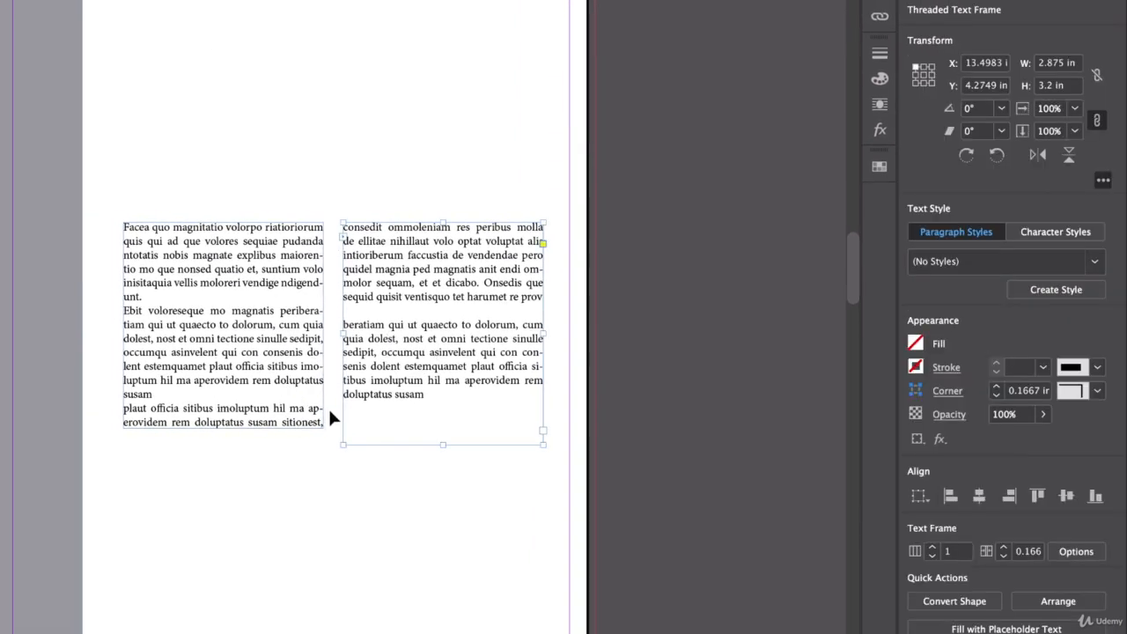
left_click(289, 343, "shift")
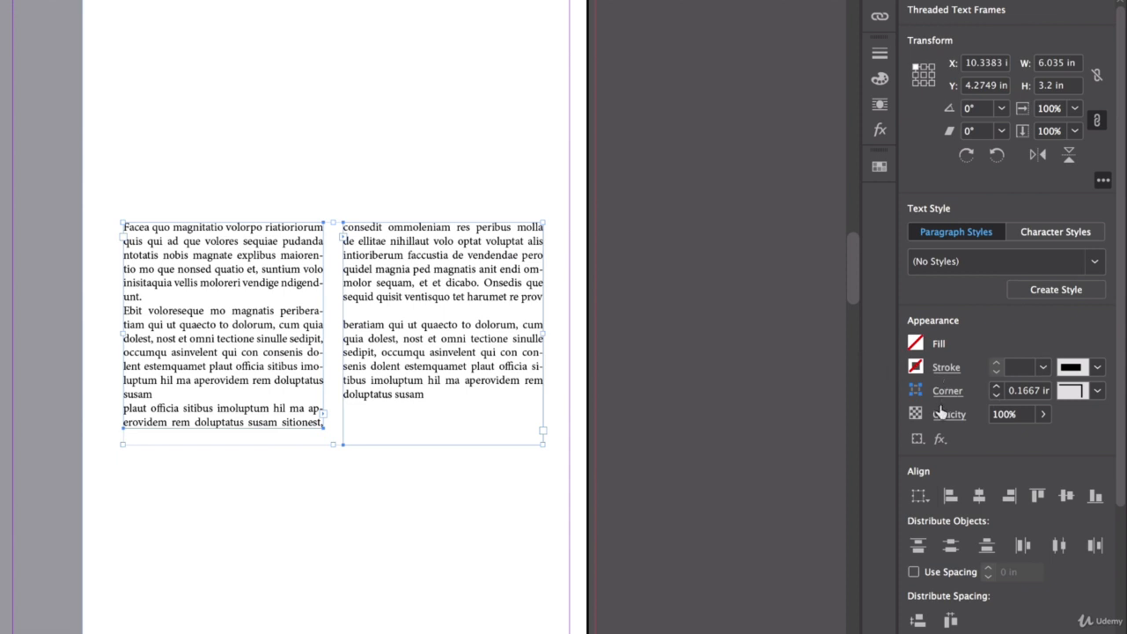
scroll(960, 449, "down", 5)
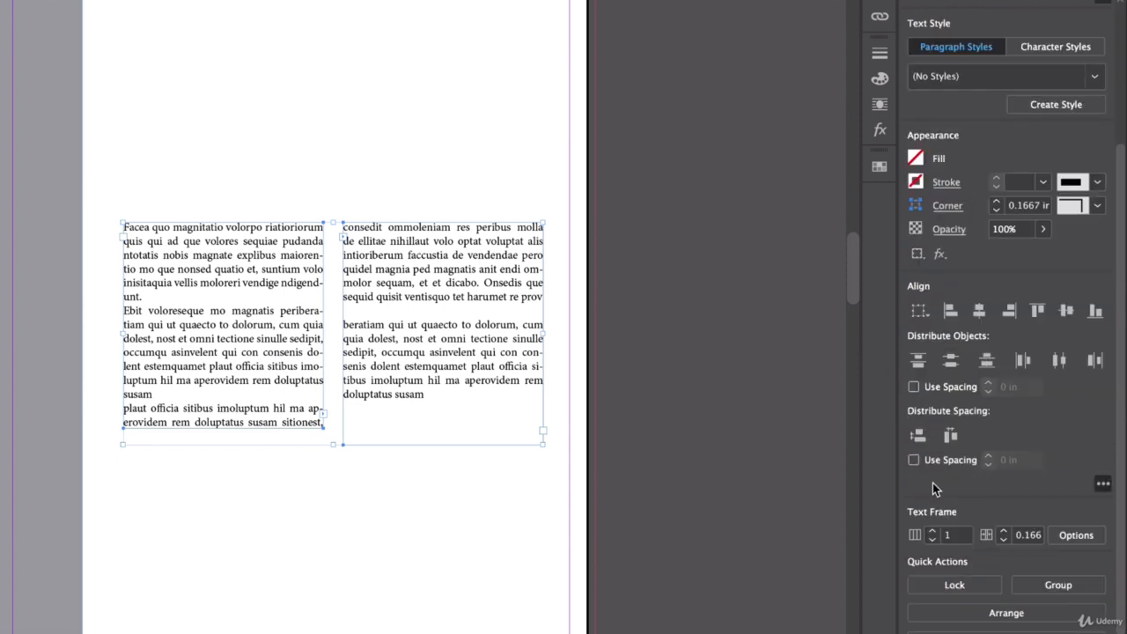
scroll(964, 471, "up", 2)
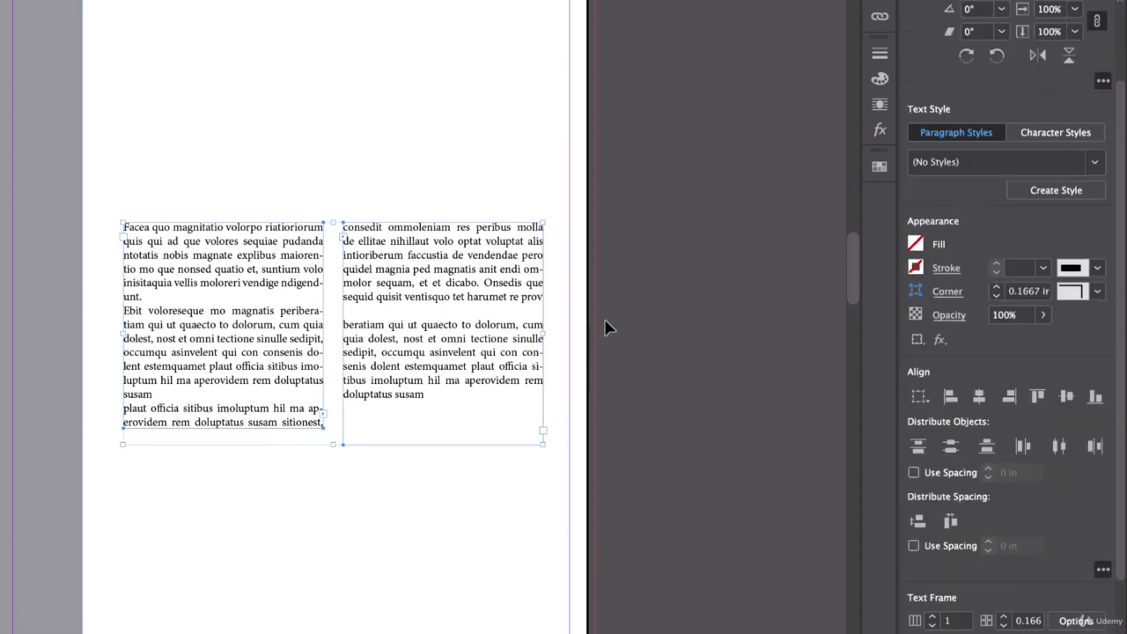
Try a much narrower second column to see how the justified text hyphenates, and undo the resize
left_click(560, 269)
left_click(544, 269)
left_click_drag(543, 332, 457, 330)
left_click(529, 466)
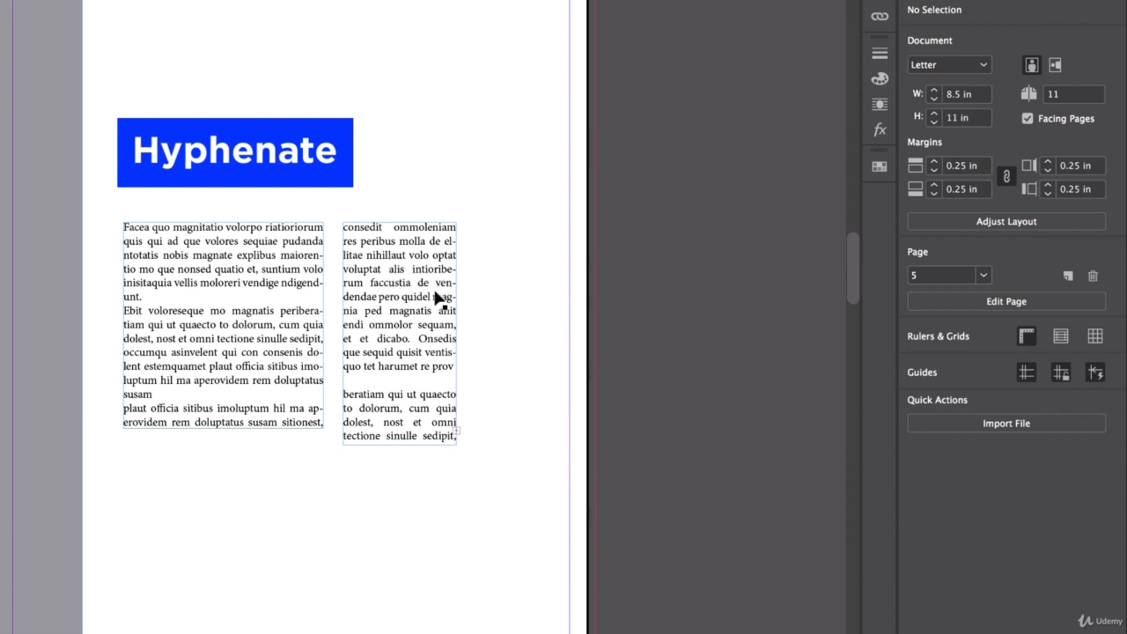
key("super+z")
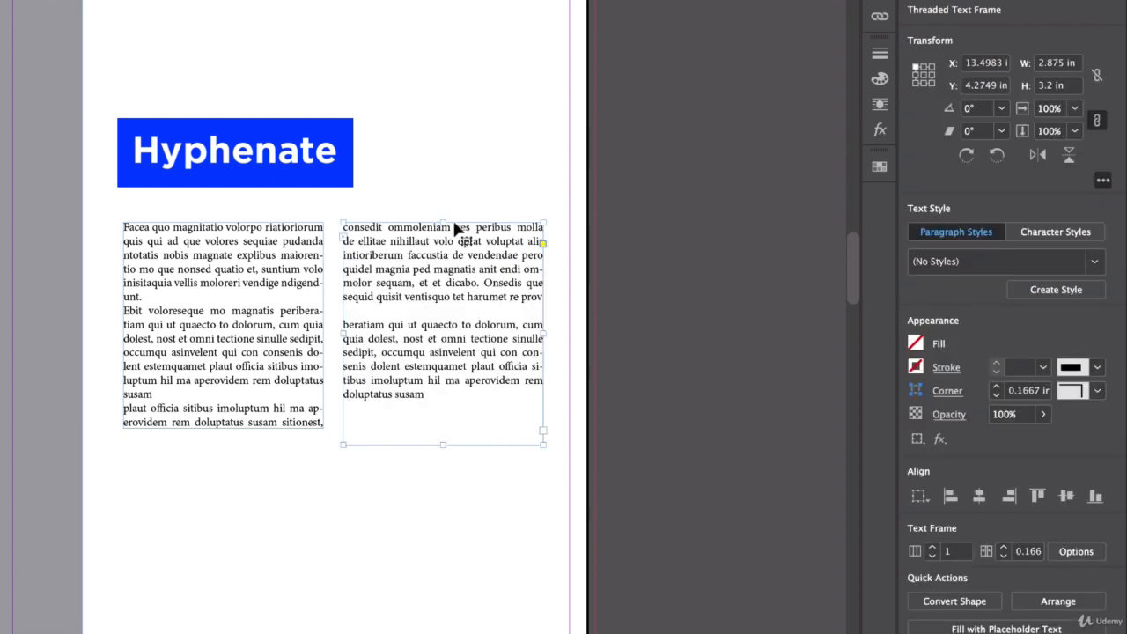
Turn off hyphenation for all the text in both columns
left_click(277, 355, "shift")
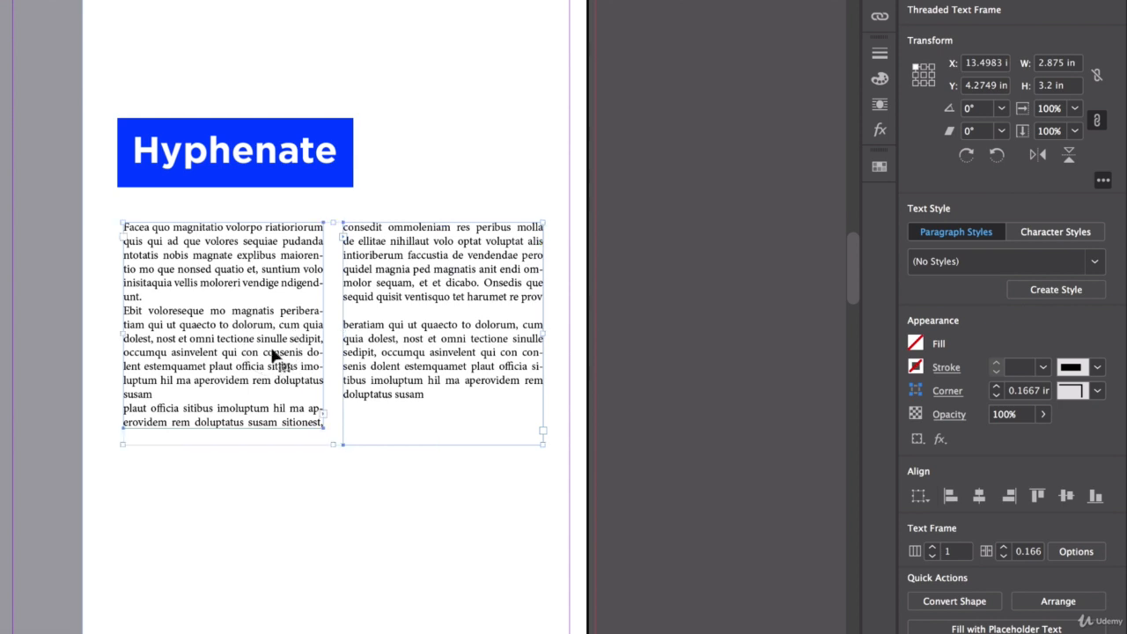
scroll(995, 520, "down", 5)
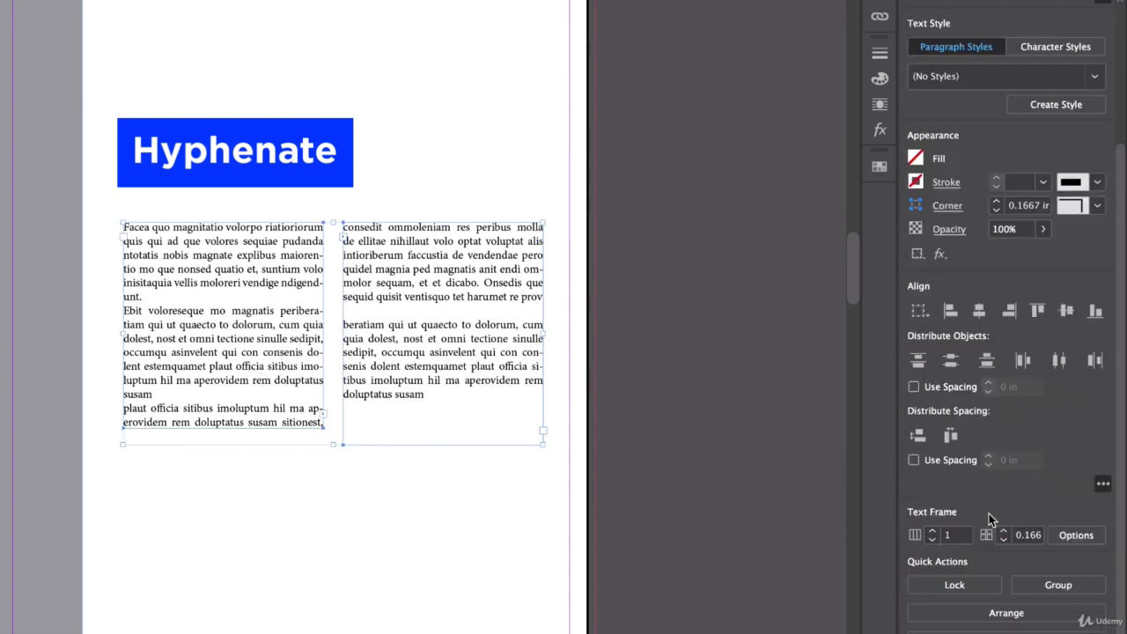
double_click(136, 228)
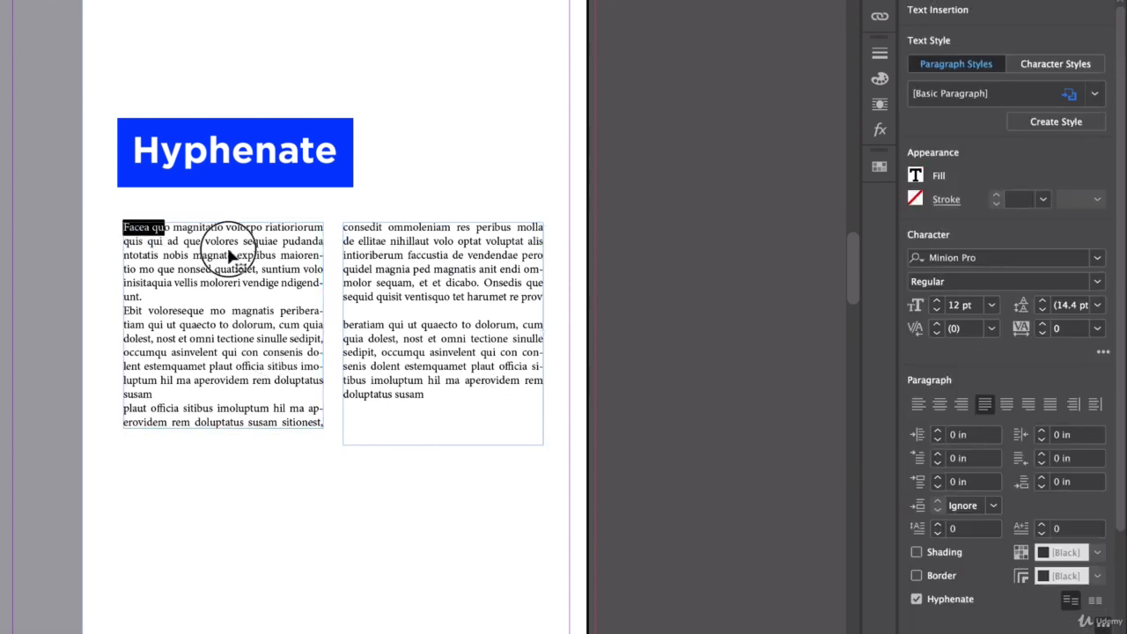
key("super+a")
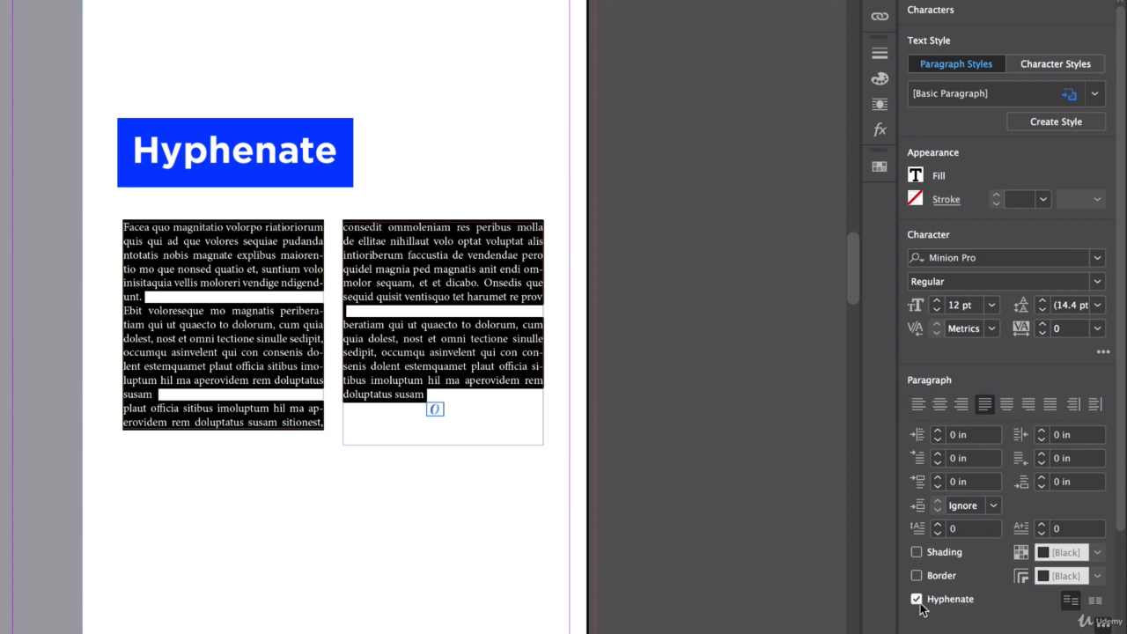
left_click(916, 599)
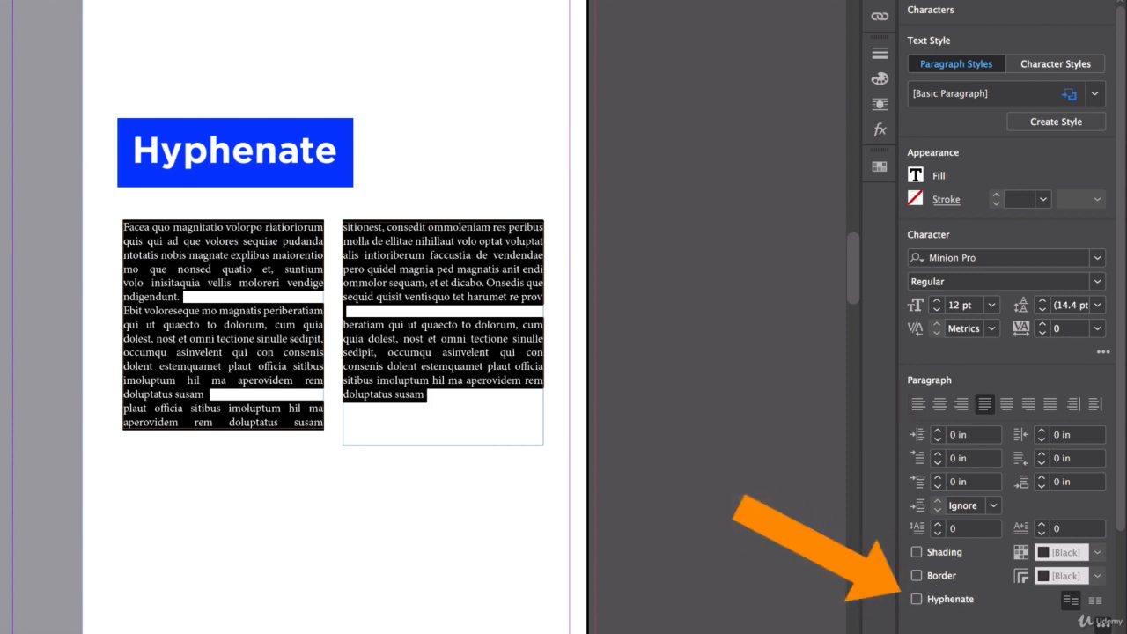
key("Escape")
key("Escape")
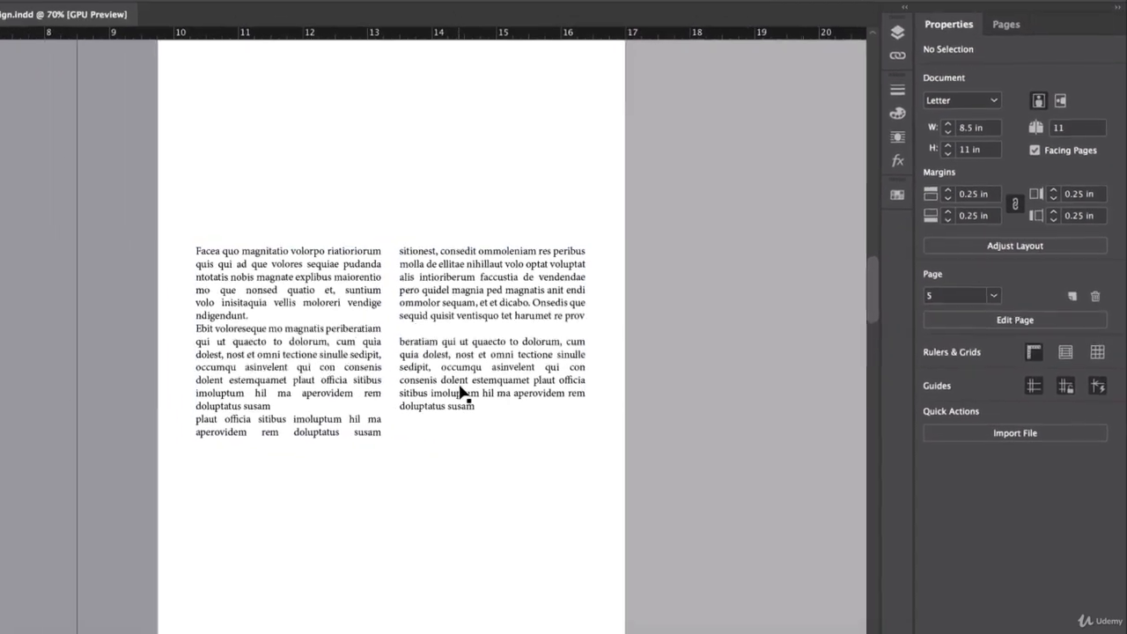
Add a text frame about 4.26 by 0.78 in above the columns reading "Main Title Will Go Here" and enlarge its text to 28 pt
scroll(561, 437, "down", 1)
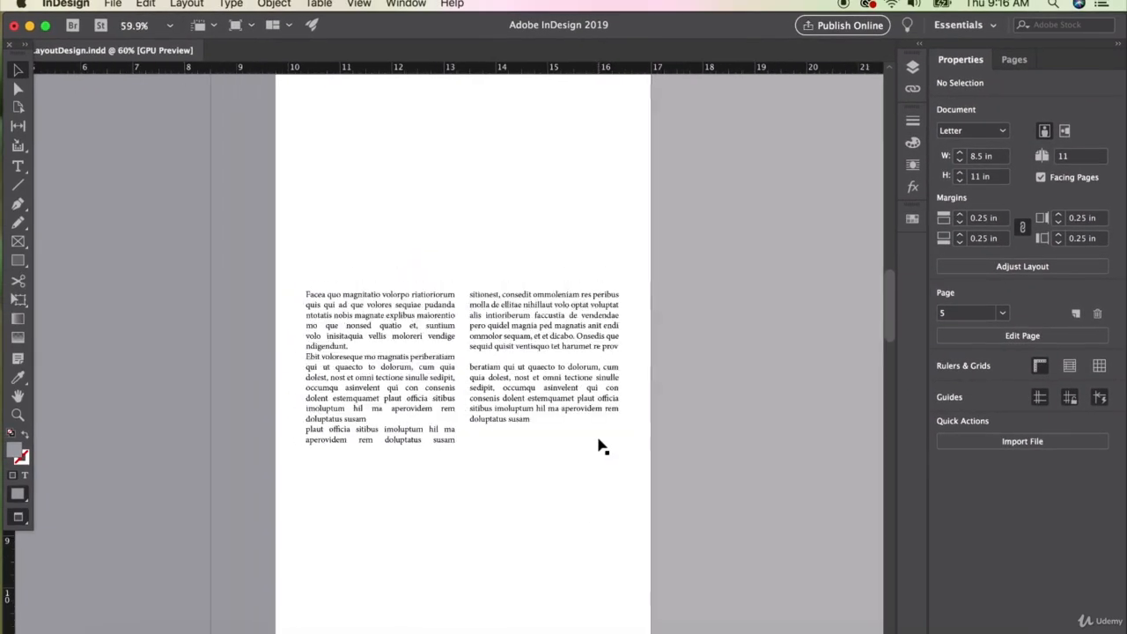
scroll(601, 446, "down", 1)
left_click(21, 168)
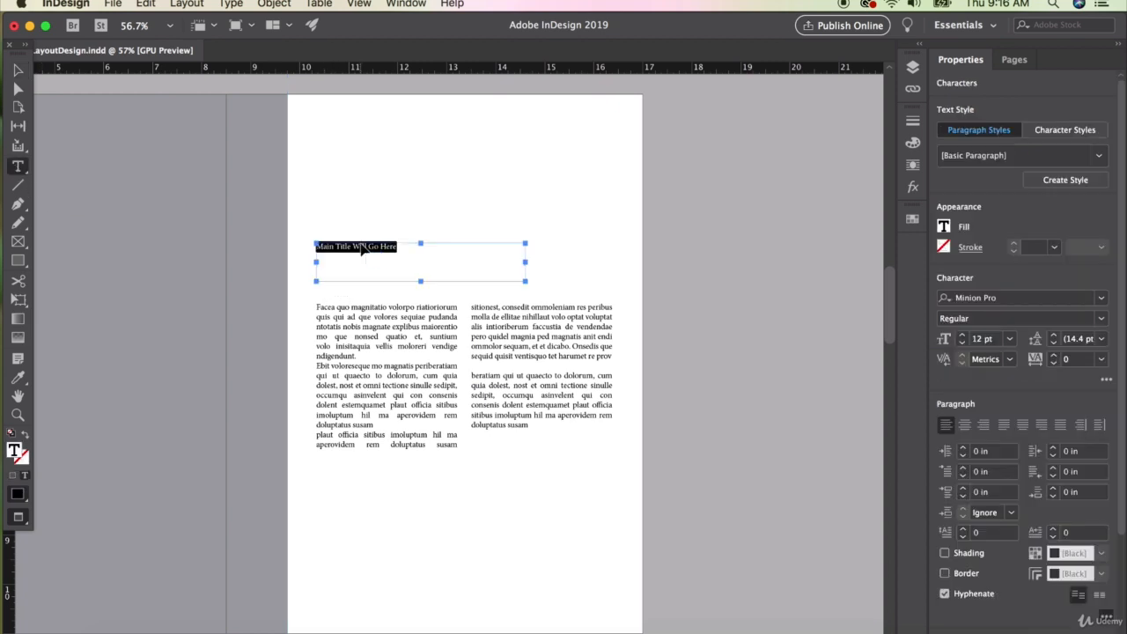
key("super+shift+period")
key("super+shift+period")
key("super+shift+period")
key("super+shift+period")
key("super+shift+period")
key("super+shift+period")
key("super+shift+period")
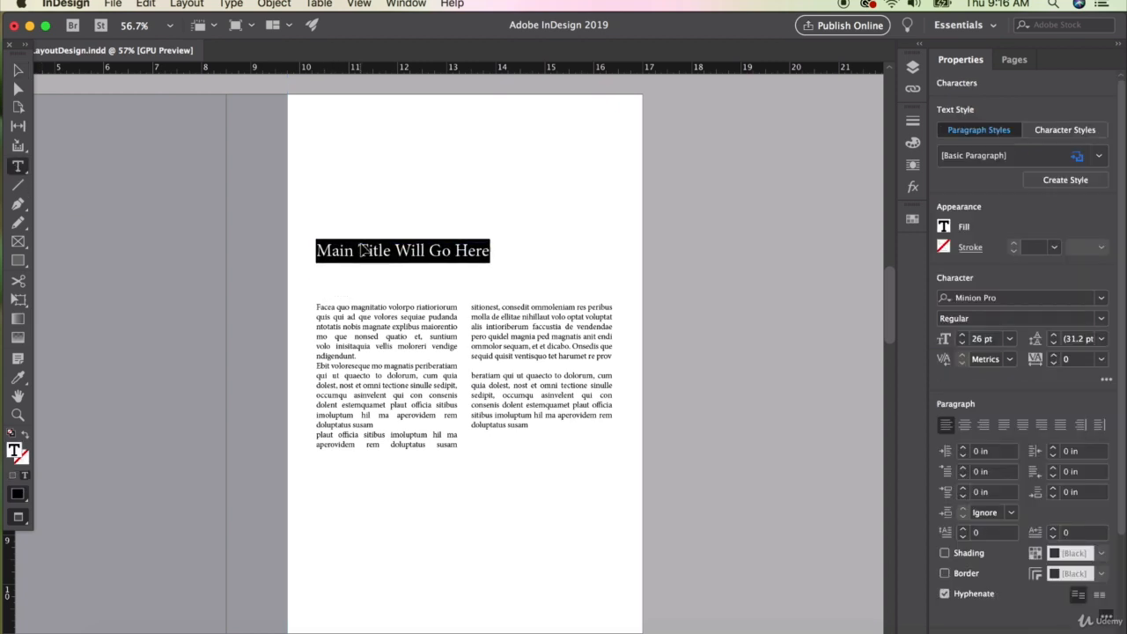
key("super+shift+period")
key("Escape")
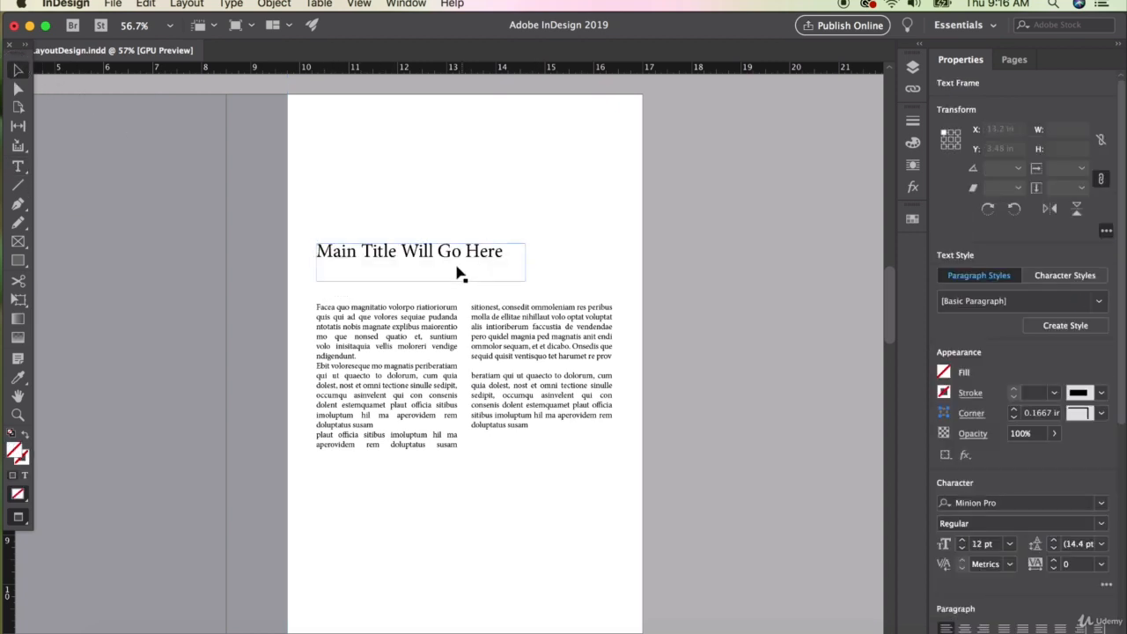
Reposition the title just above the columns, aligned with the first column's left edge at X 10.3383 in, Y 3.6 in
mouse_move(457, 265)
left_mouse_down()
mouse_move(450, 246)
mouse_move(459, 286)
left_mouse_up()
scroll(423, 333, "left", 3)
scroll(423, 333, "down", 1)
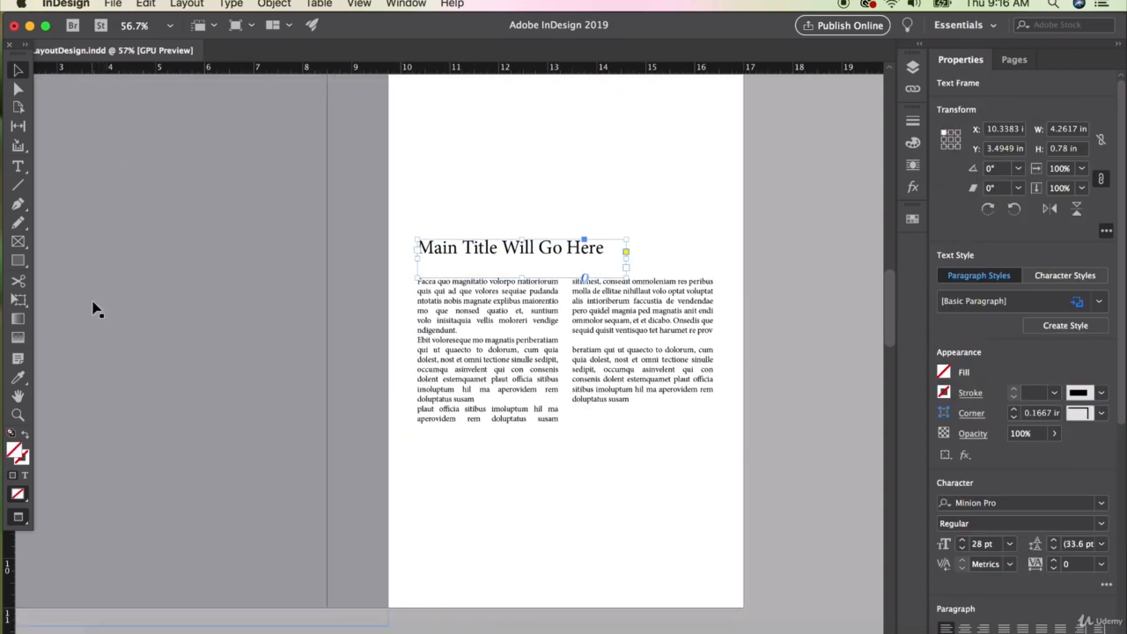
scroll(176, 327, "right", 1)
scroll(176, 326, "up", 1)
left_click(503, 244)
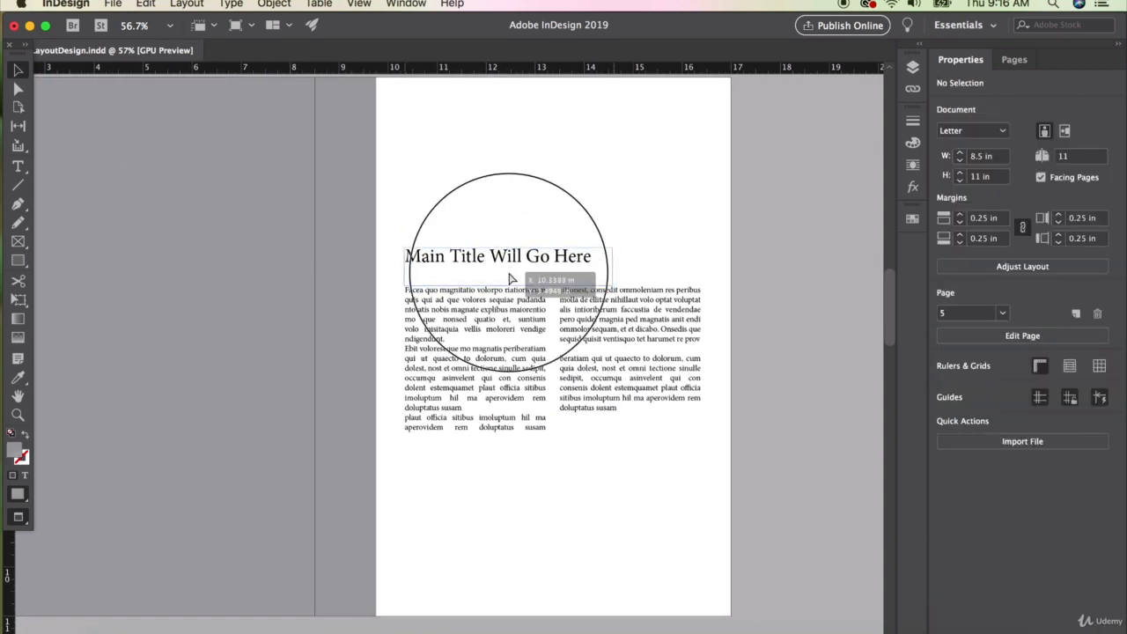
left_click_drag(516, 269, 511, 276)
left_click(511, 241)
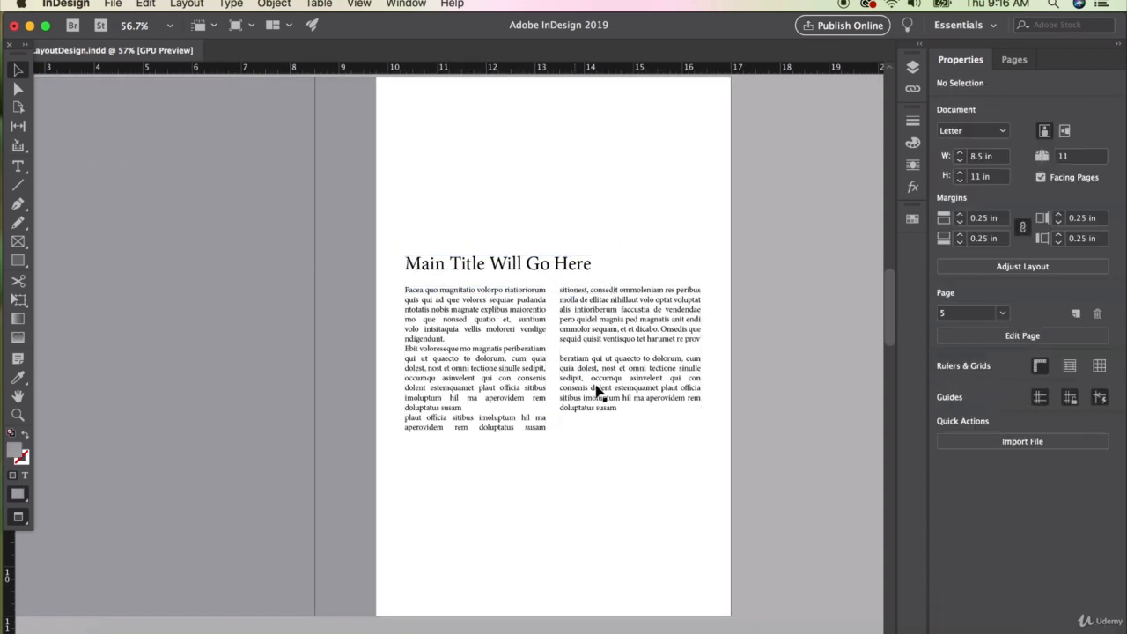
left_click_drag(528, 263, 555, 124)
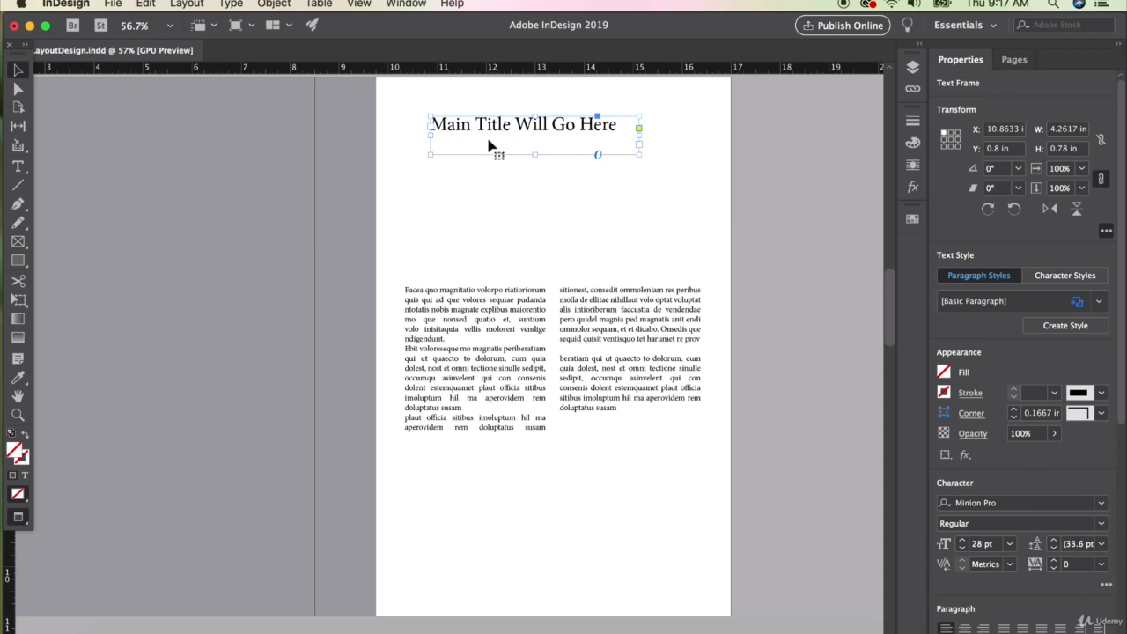
left_click_drag(493, 143, 446, 274)
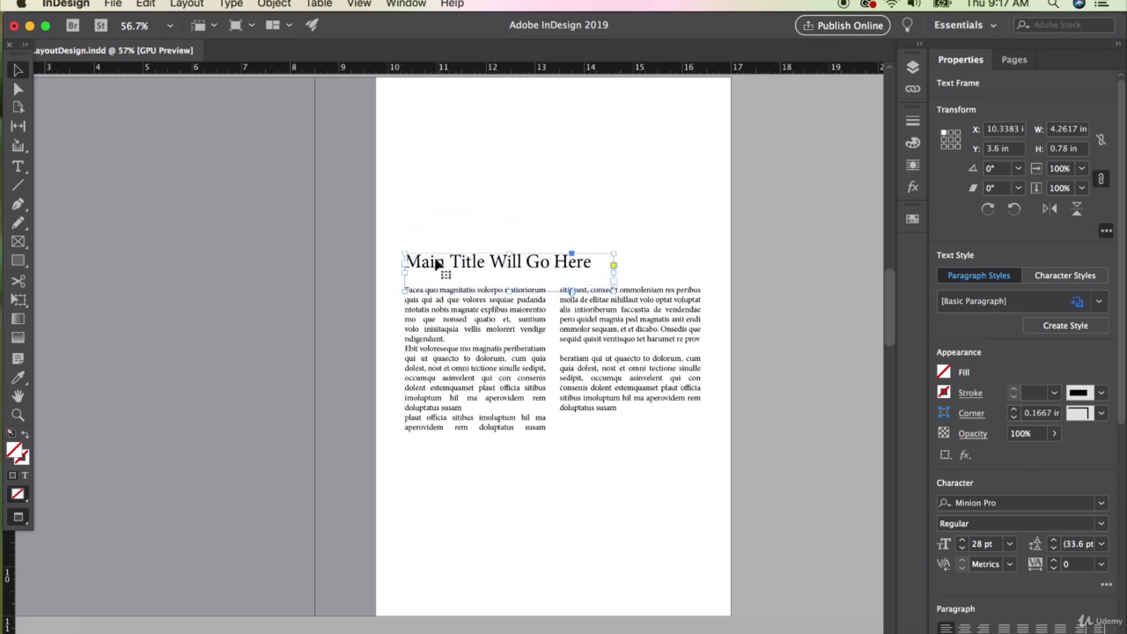
Replace the word "Main" in the title so it reads "Sub Title Will Go Here"
scroll(361, 241, "left", 3)
double_click(475, 262)
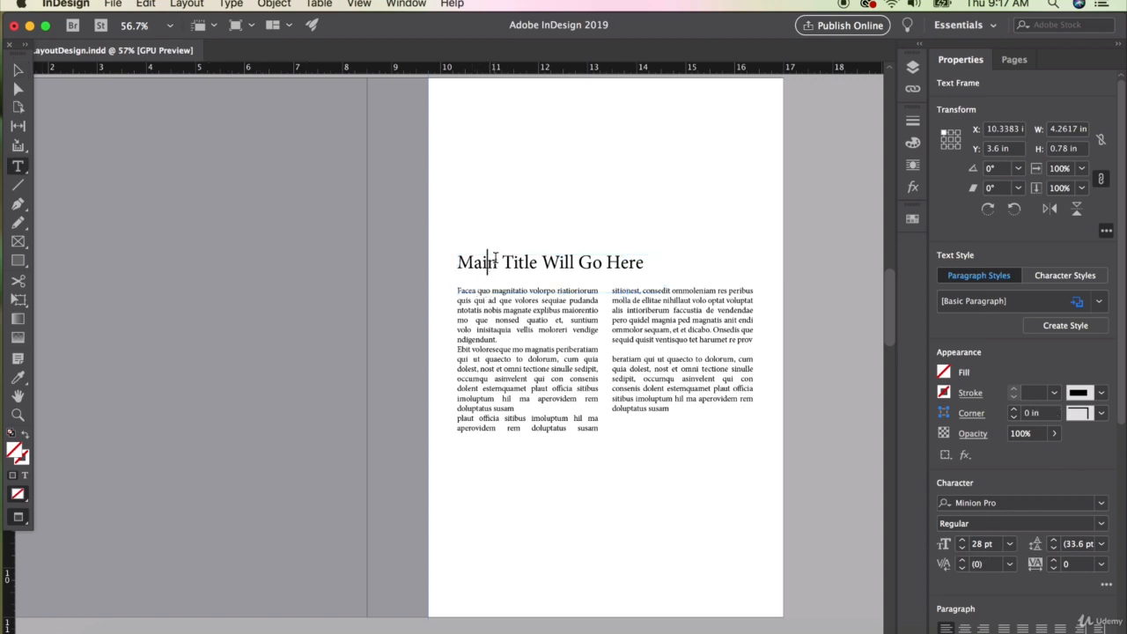
double_click(475, 263)
type("Sub")
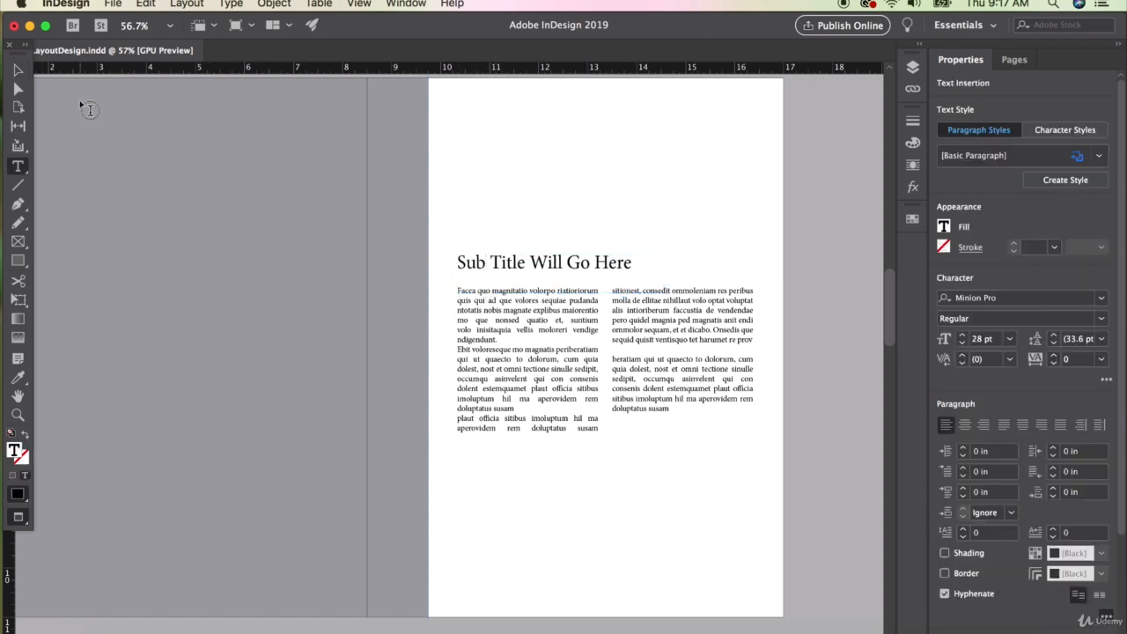
key("Escape")
left_click(428, 327)
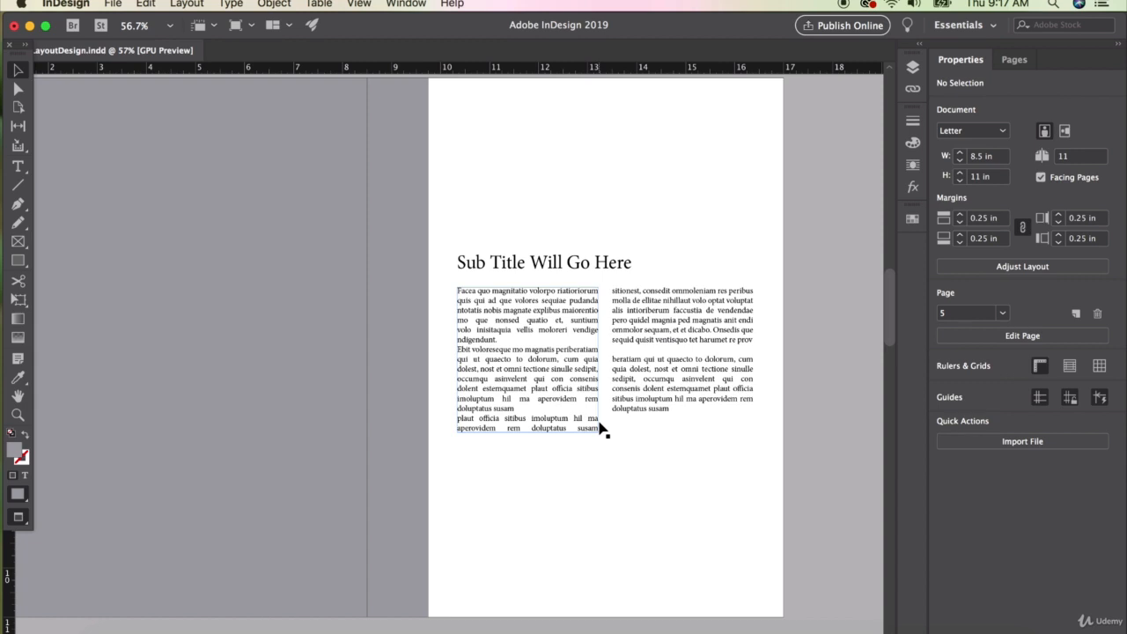
triple_click(541, 262)
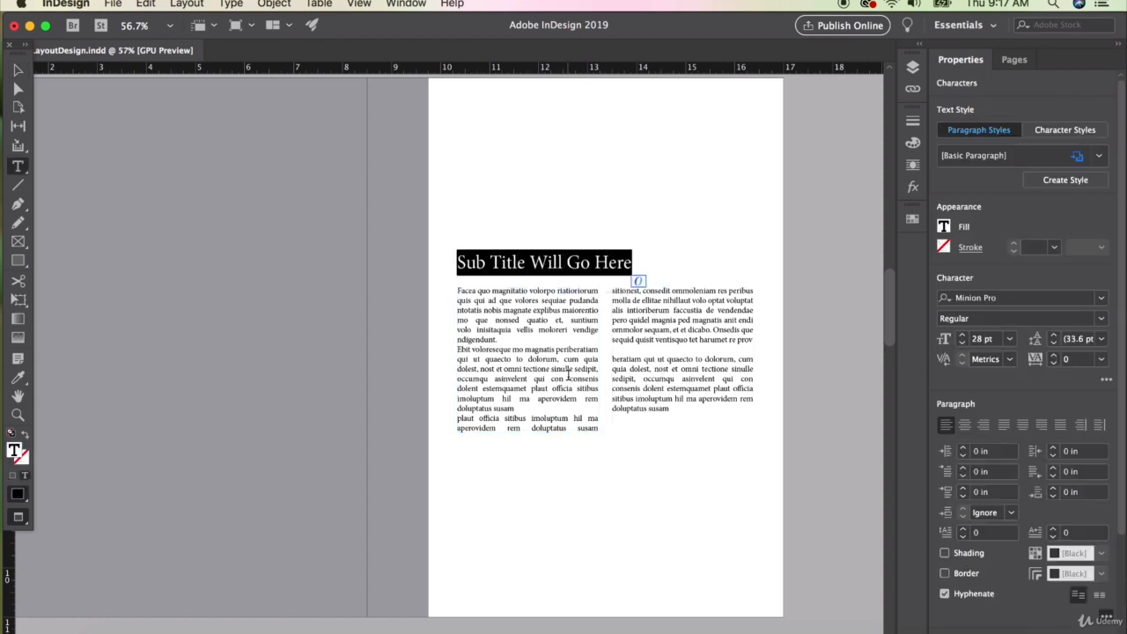
key("Escape")
left_click(569, 142)
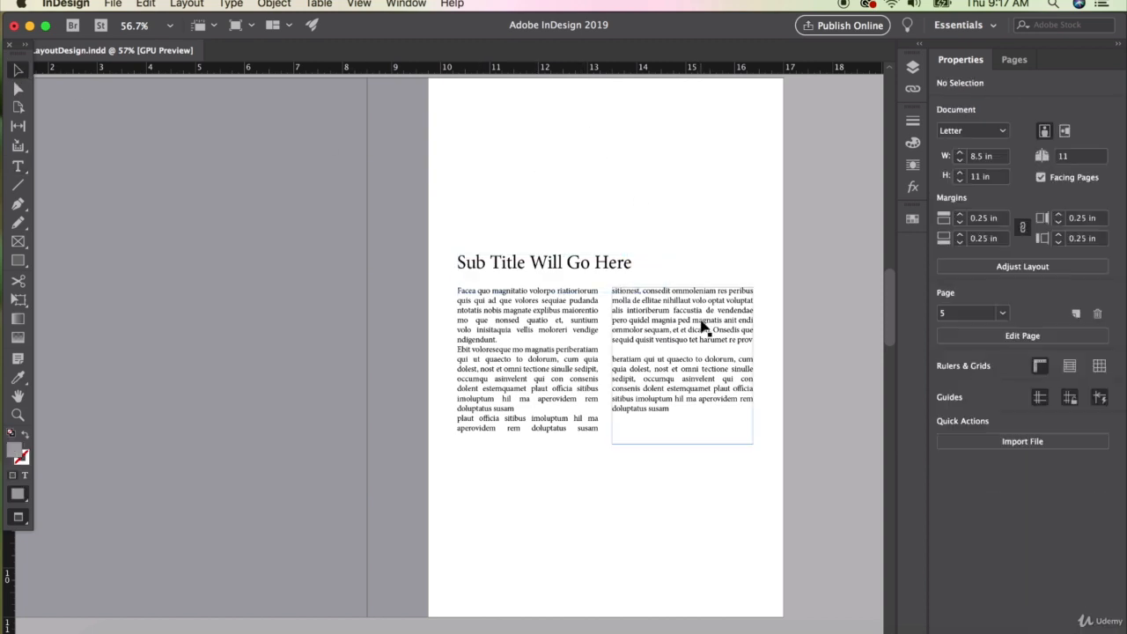
Copy the "plaut officia sitibus imoluptum hil ma aperovidem rem doluptatus susam" passage from the first column to the end of the second column
scroll(660, 335, "right", 3)
left_click(453, 410)
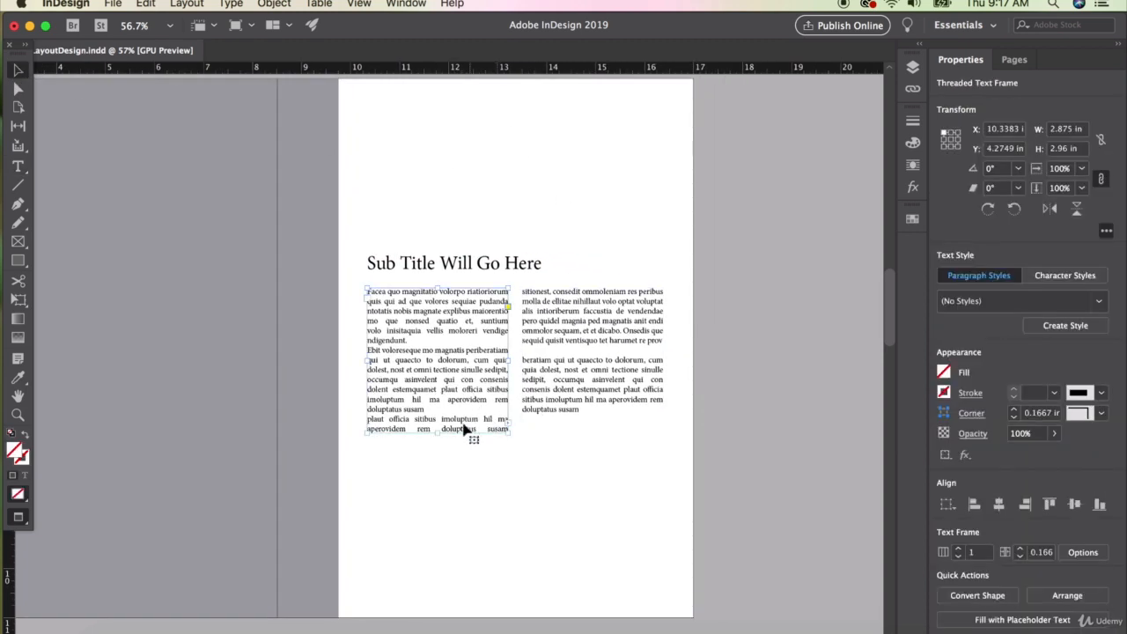
left_click(450, 429)
left_click_drag(371, 422, 512, 430)
left_click(512, 429)
left_click(18, 69)
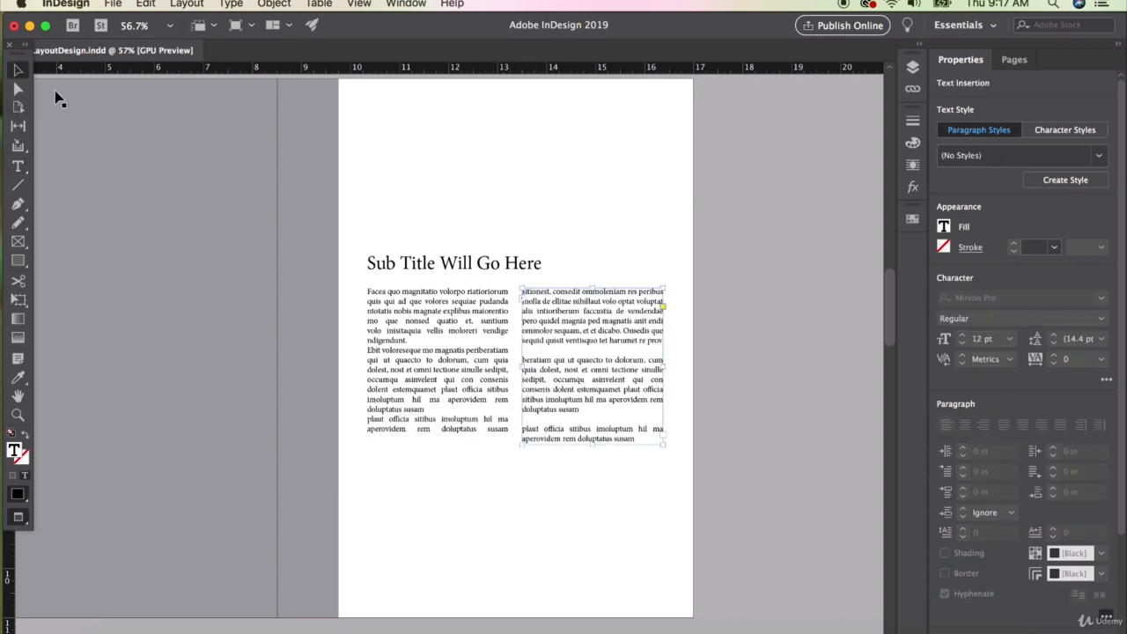
Extend the first column's frame downward to a height of 3.2 in, matching the second column, and deselect it
left_click(588, 344)
left_click(447, 425)
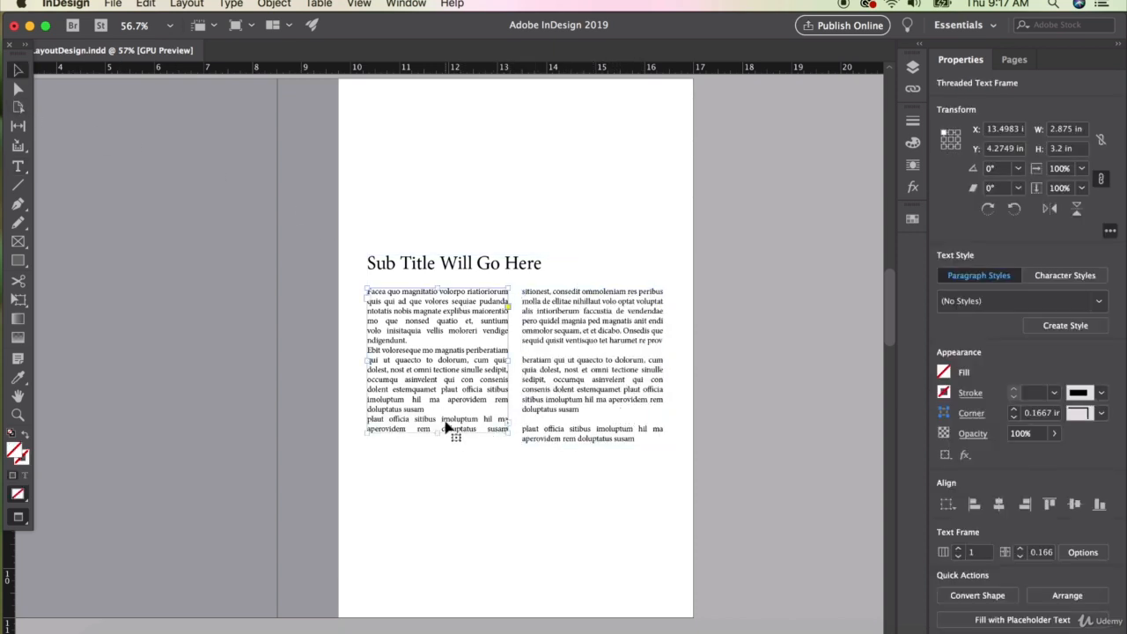
left_click_drag(437, 435, 435, 445)
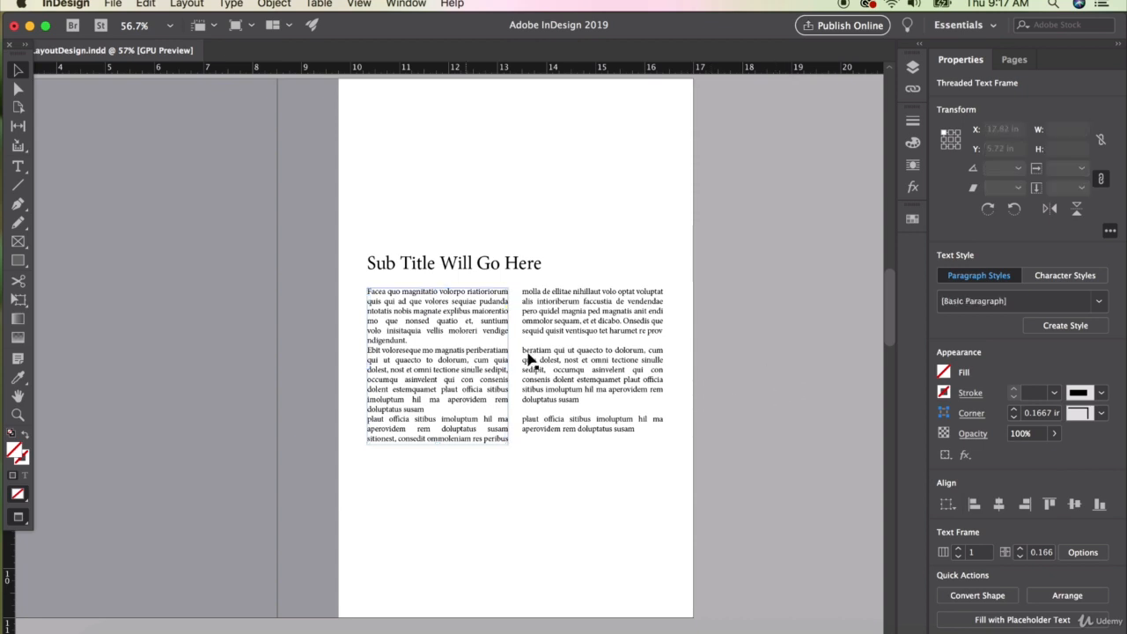
left_click(534, 358)
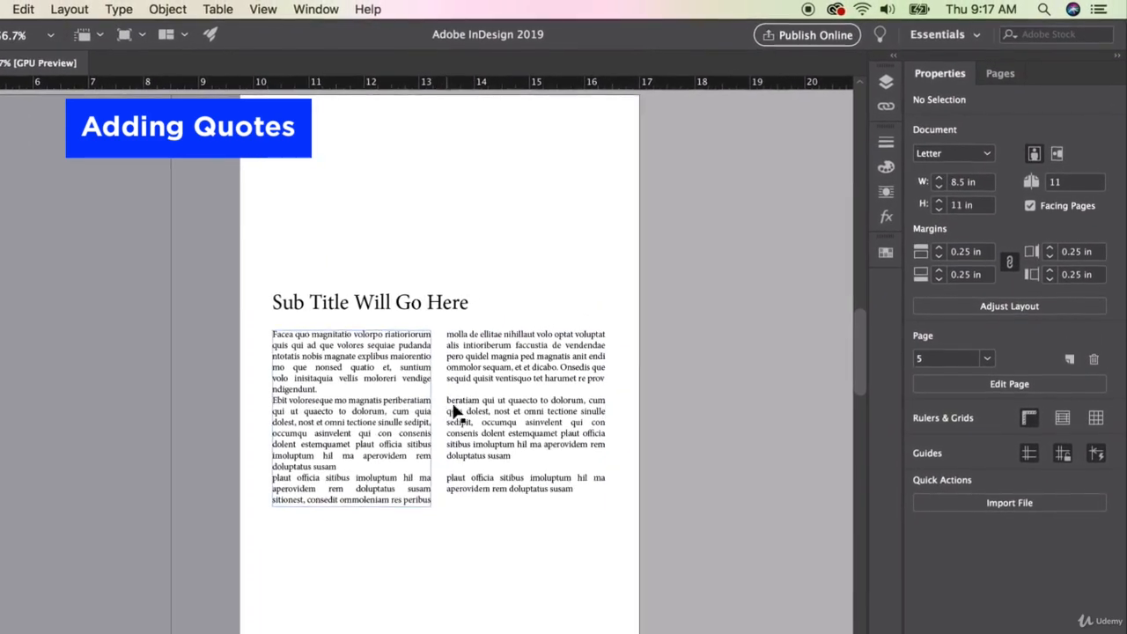
Copy the second column's passage from "beratiam" to "occumqu" into a new text frame above the subtitle, and enlarge the quote to 18 pt
left_click_drag(447, 401, 524, 426)
key("super+c")
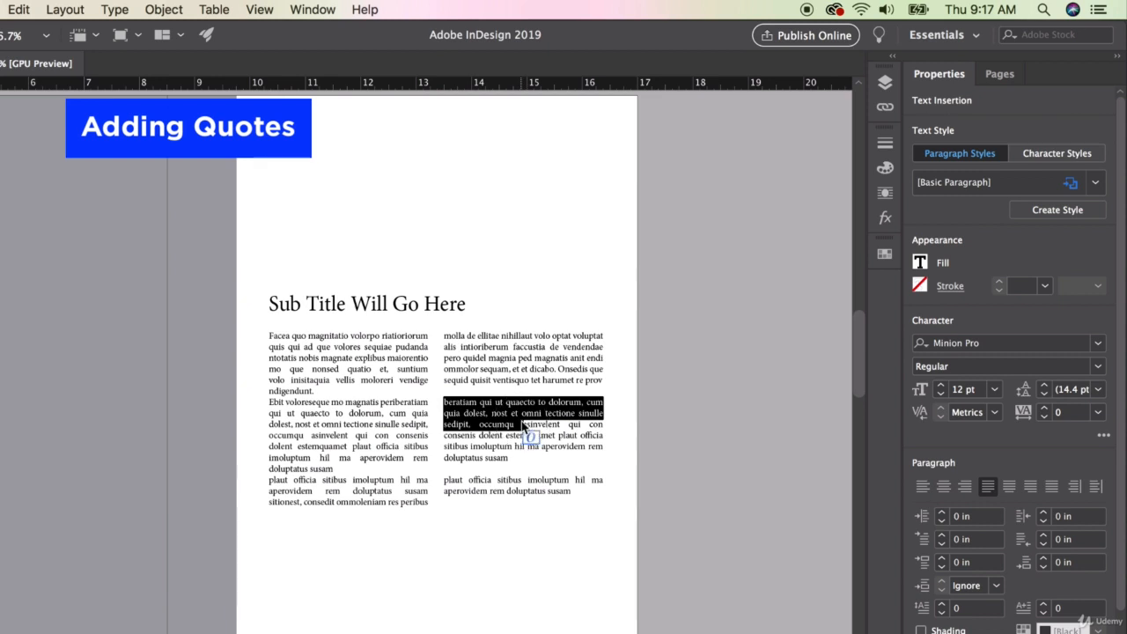
key("Escape")
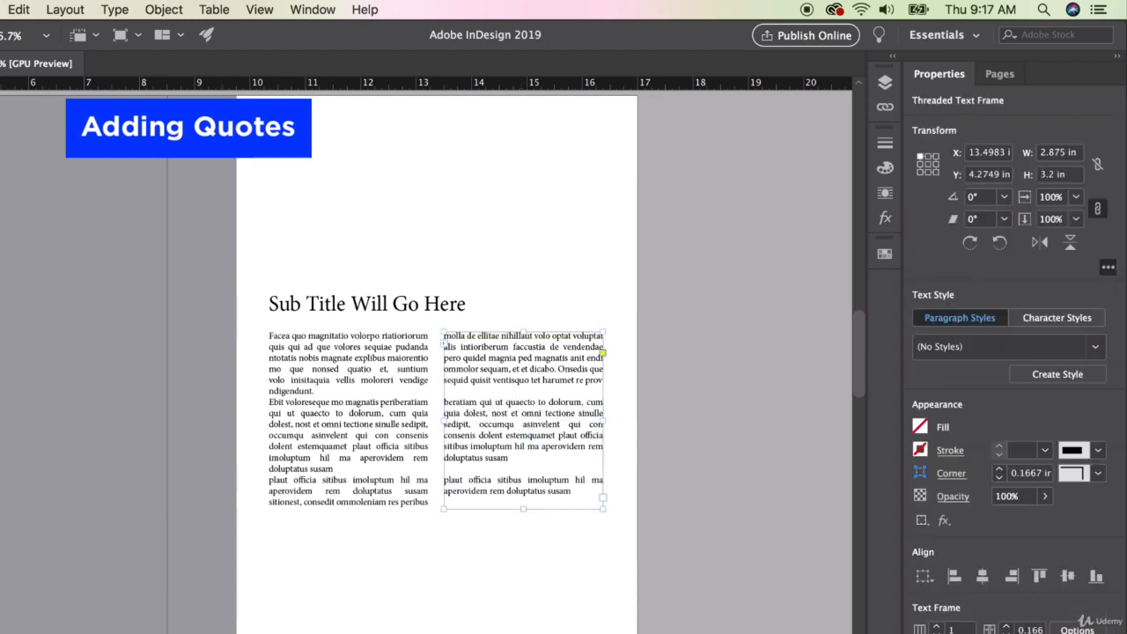
key("t")
left_click_drag(297, 179, 460, 227)
key("super+v")
key("Escape")
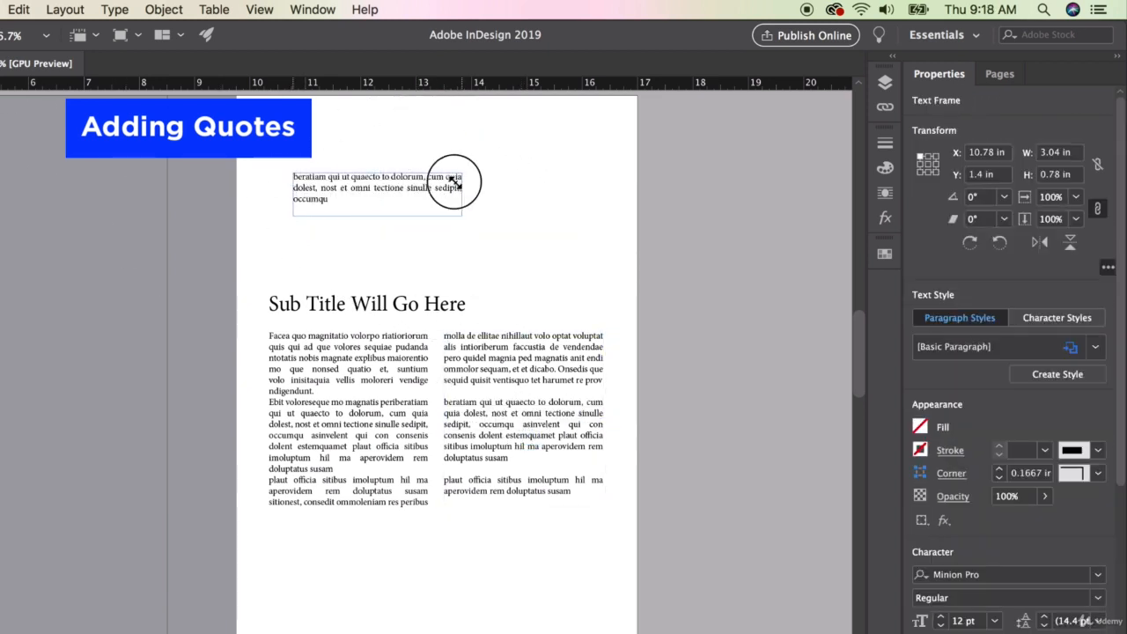
left_click_drag(453, 188, 503, 193)
left_click(318, 179)
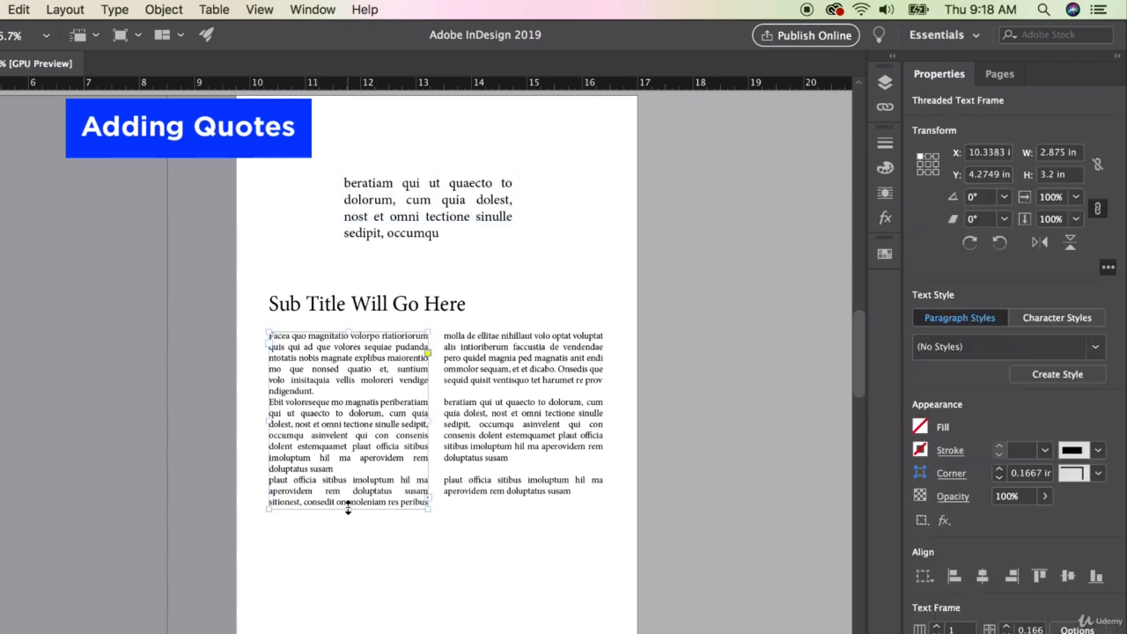
Lengthen the first column's frame to about 3.67 in and insert five blank lines before the "beratiam" paragraph in the second column
left_click_drag(348, 508, 348, 530)
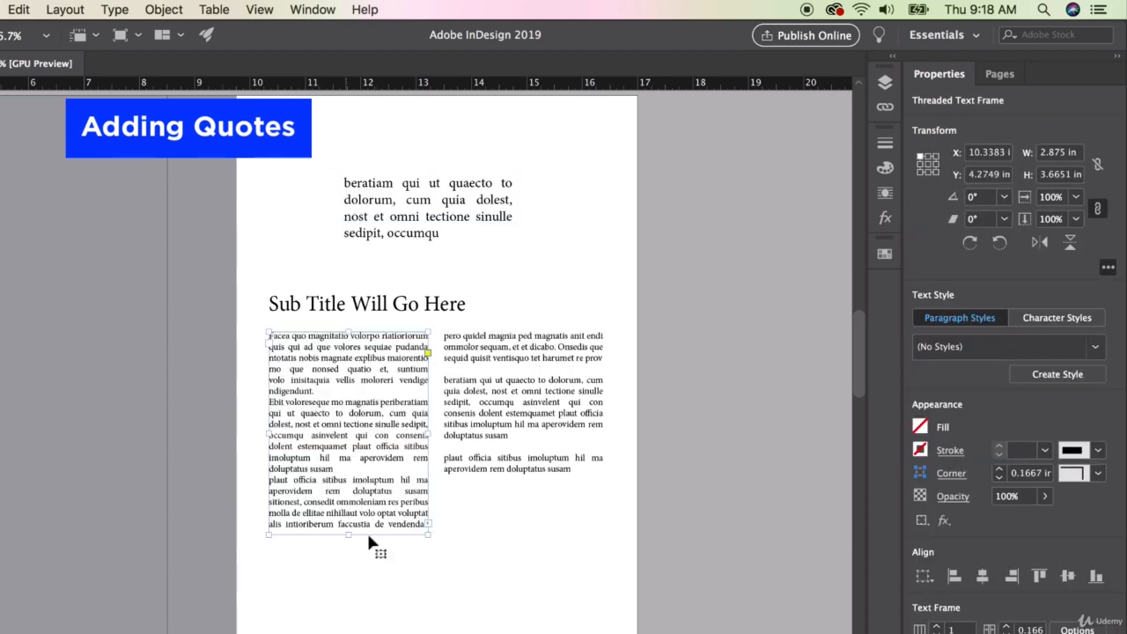
double_click(503, 413)
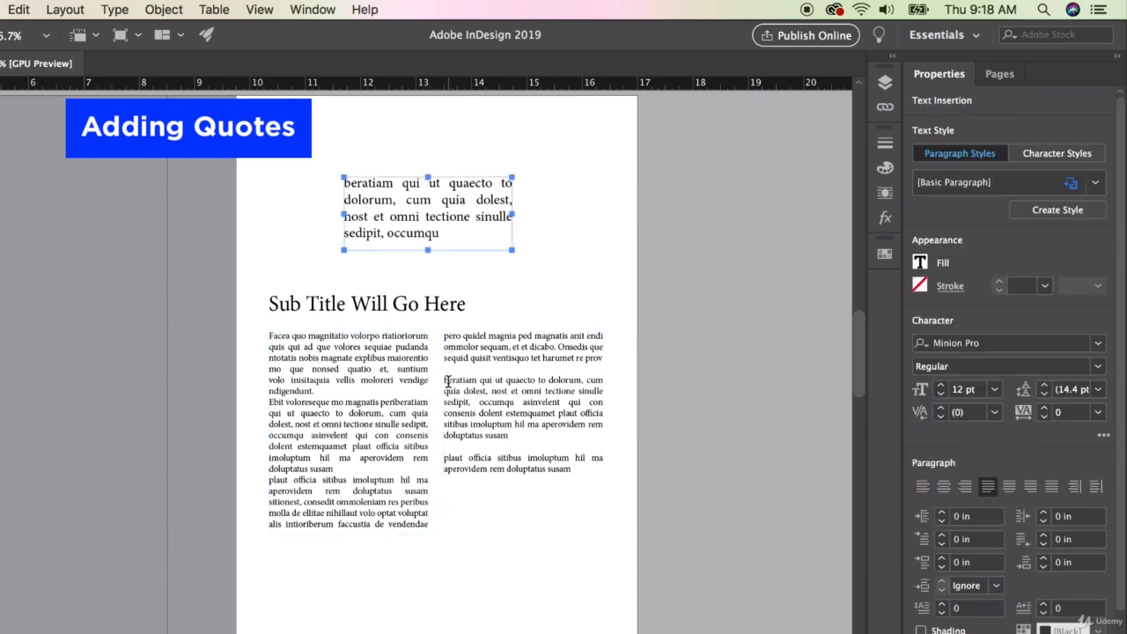
left_click(447, 381)
key("Return")
key("Return")
key("Return")
key("Return")
key("Return")
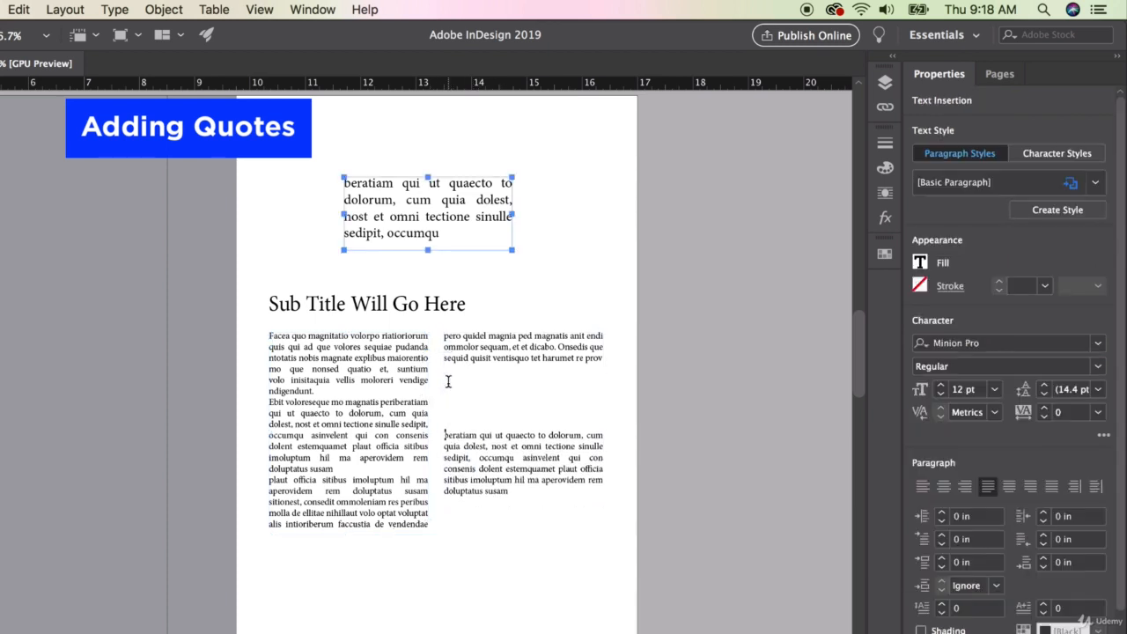
Lengthen the second column's frame to about 3.91 in so it holds its overflowing text
left_click(483, 493)
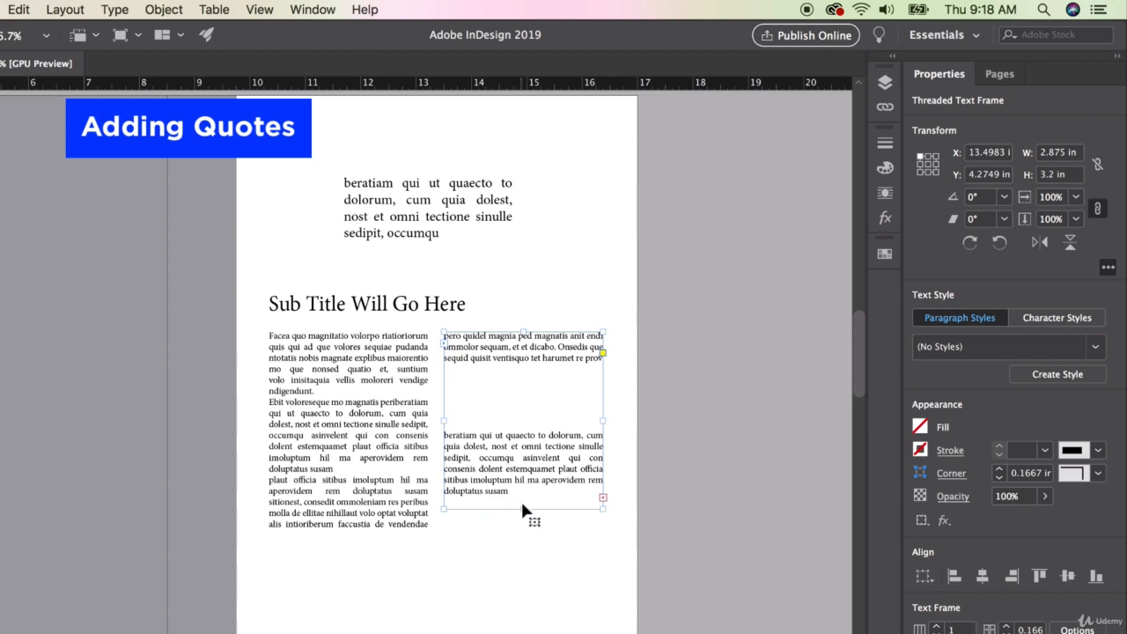
left_click_drag(523, 509, 523, 547)
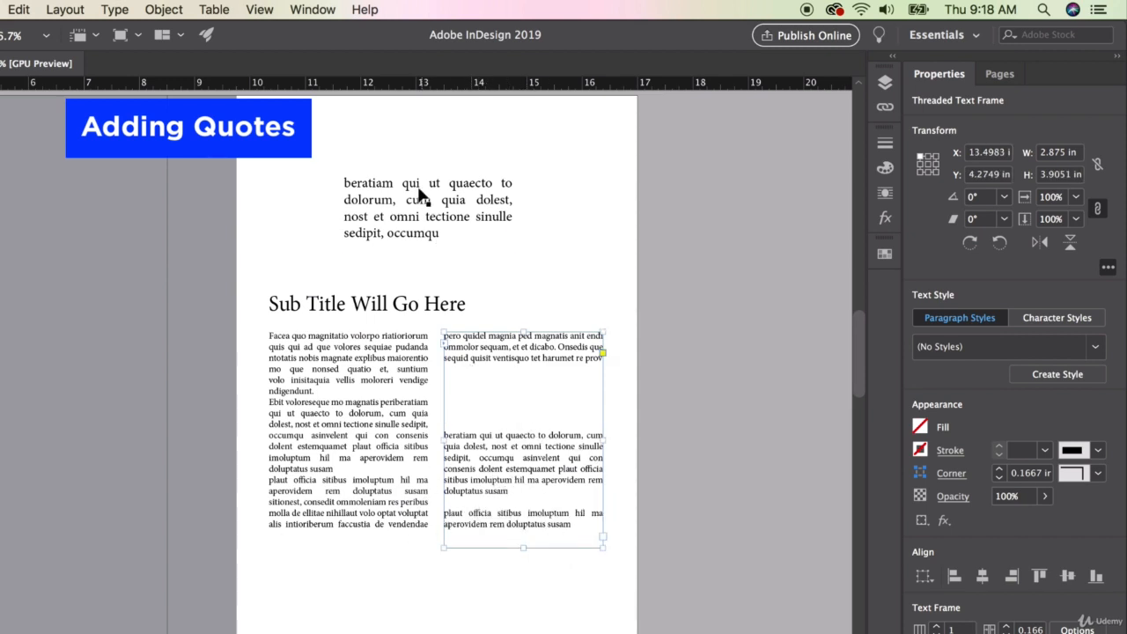
Set the quote's leading to 20 pt and deselect its frame
left_click_drag(421, 194, 367, 214)
double_click(439, 237)
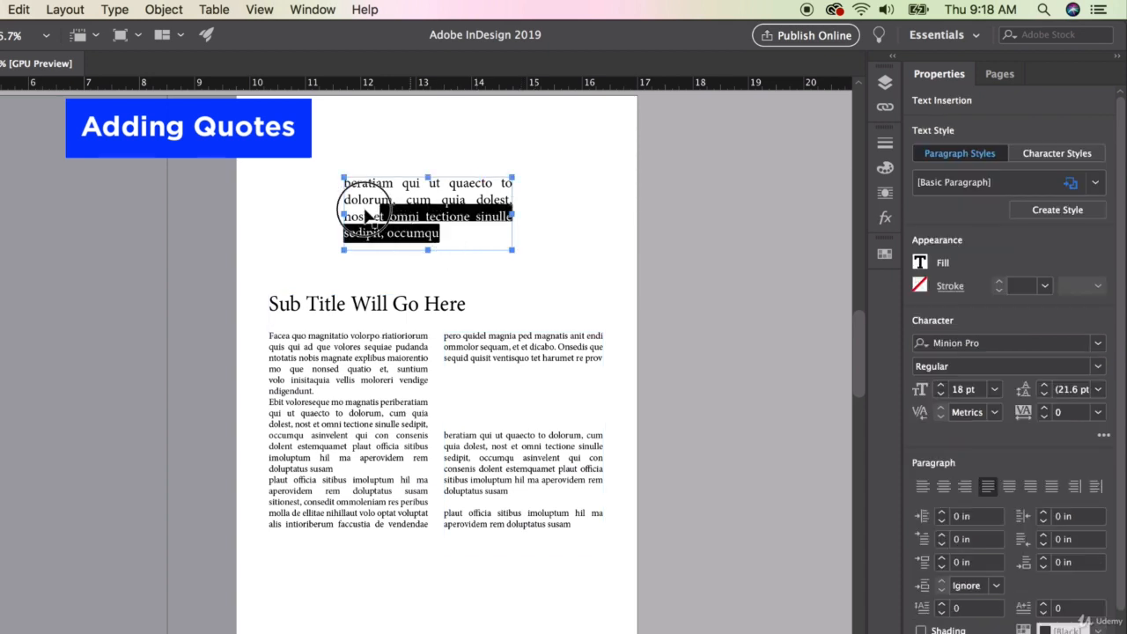
key("Escape")
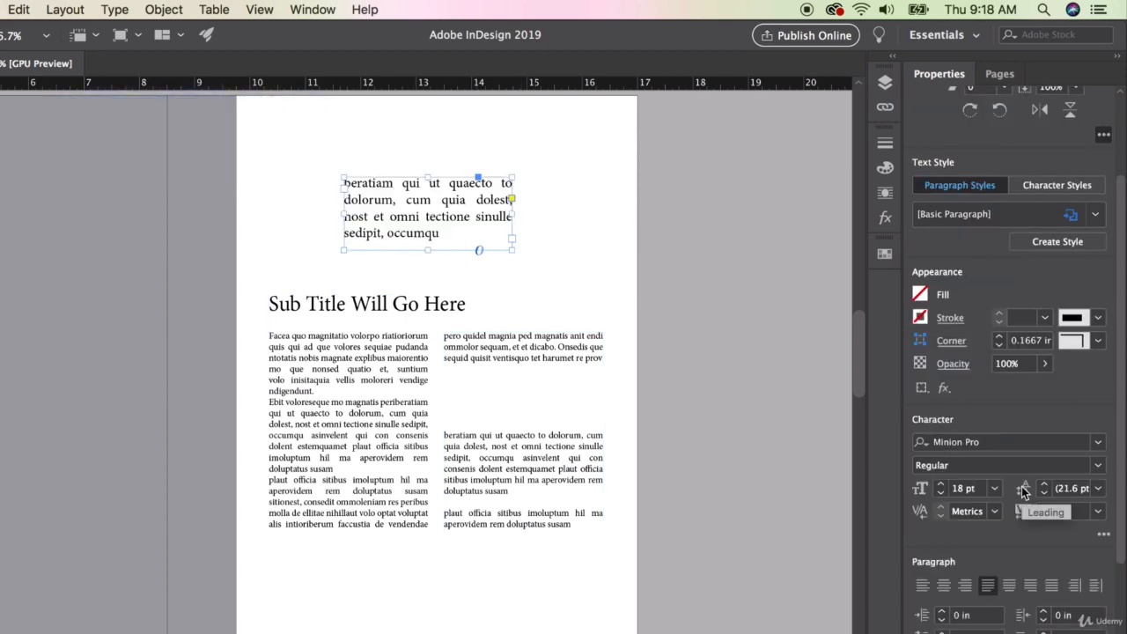
left_click(1045, 494)
left_click(1045, 494)
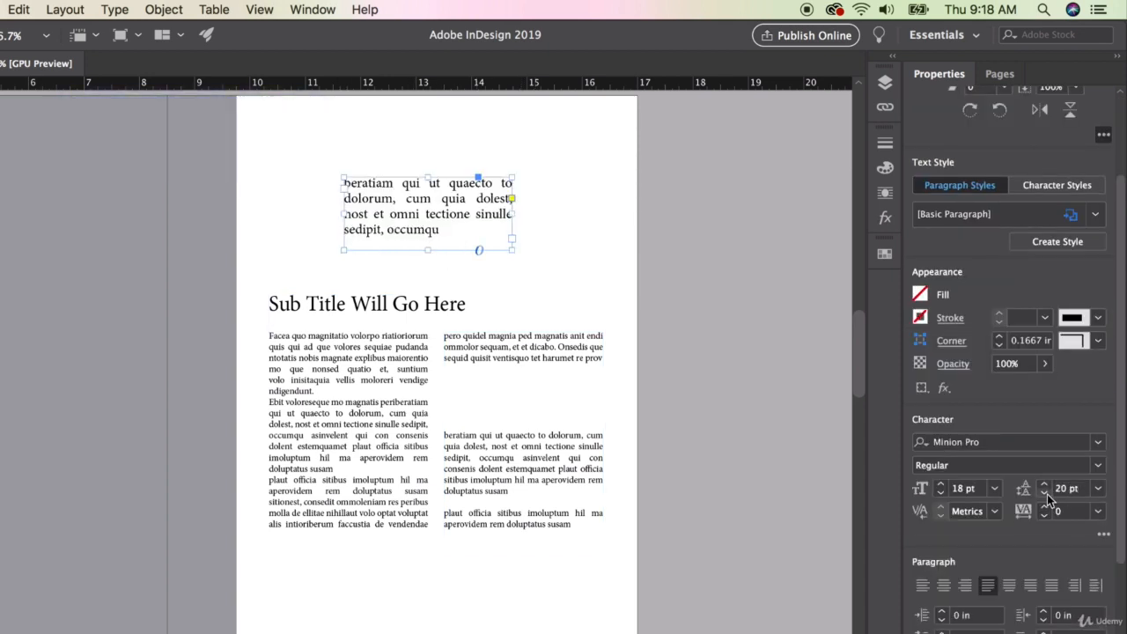
left_click(783, 292)
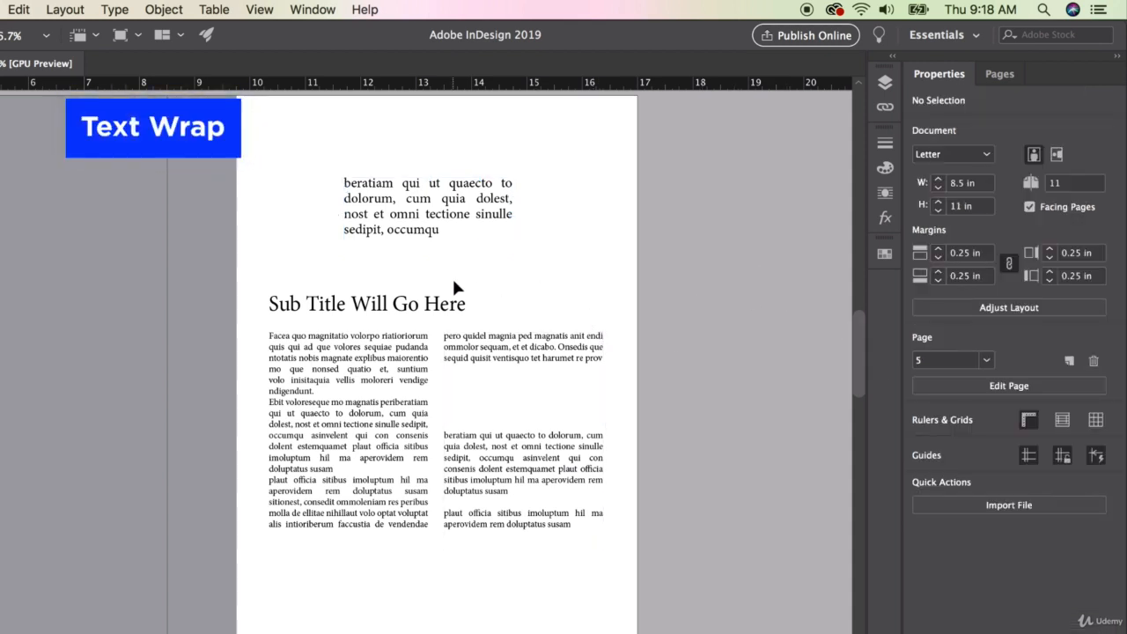
Move the quote frame above the second column, aligned with the column's left edge, and reduce all its text to 15 pt
left_click(425, 215)
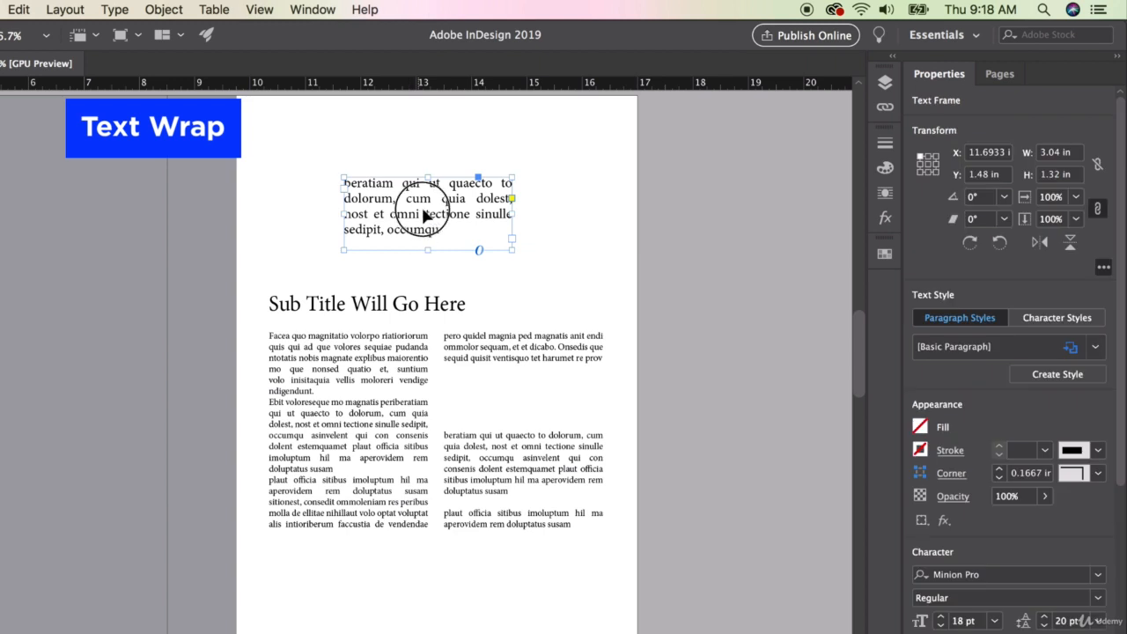
left_click_drag(424, 215, 489, 215)
double_click(516, 231)
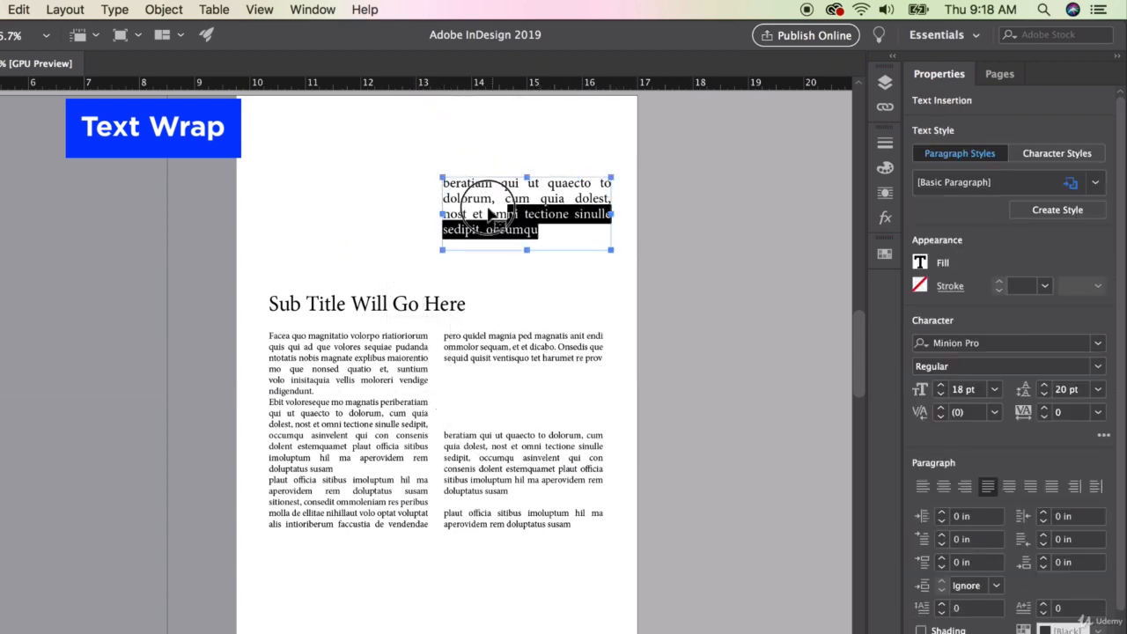
key("super+a")
left_click(943, 395)
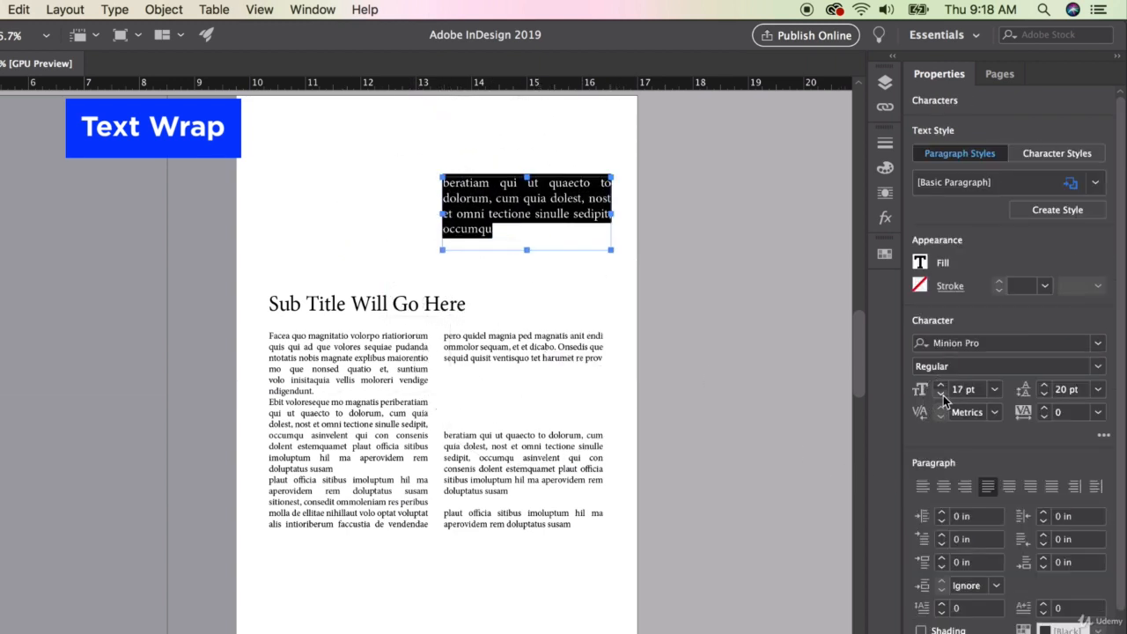
left_click(943, 395)
left_click(943, 395)
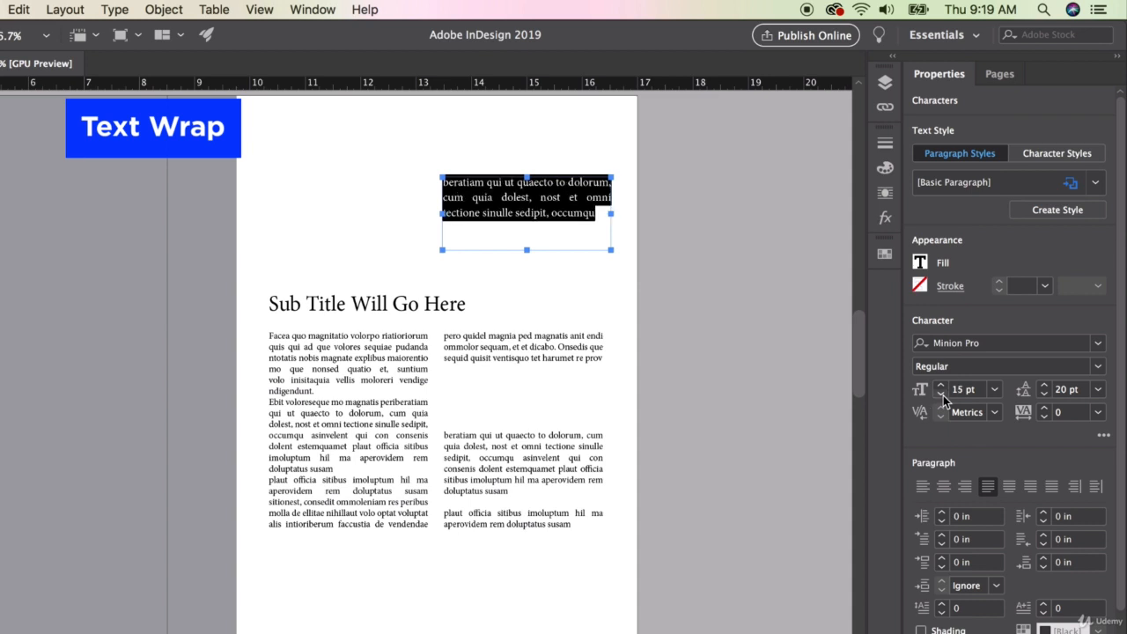
key("Escape")
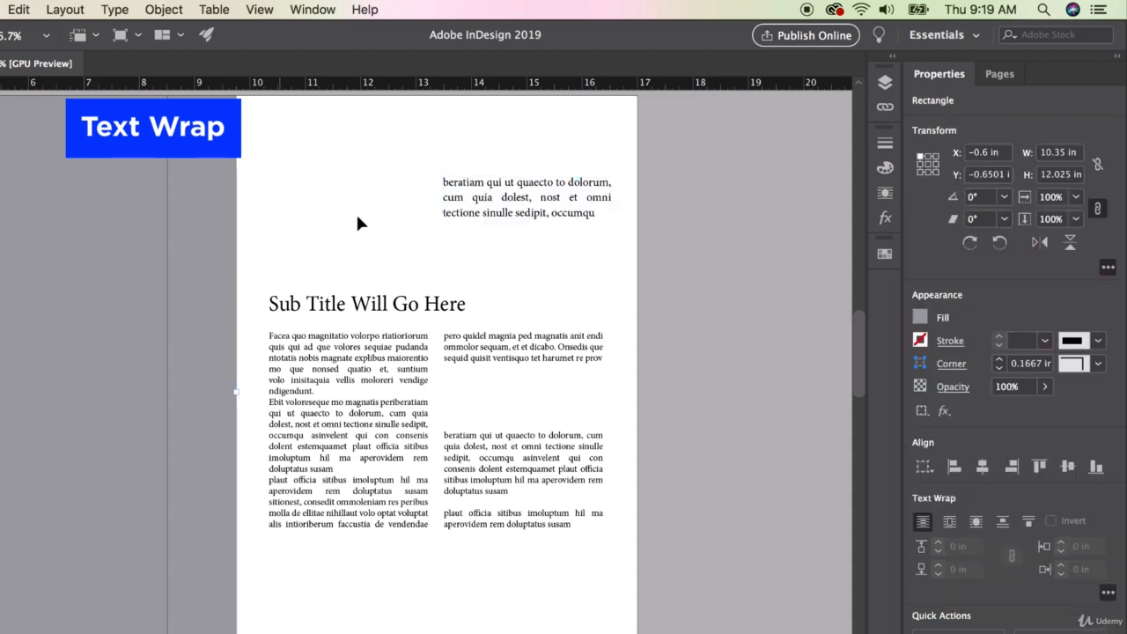
left_click_drag(485, 212, 486, 238)
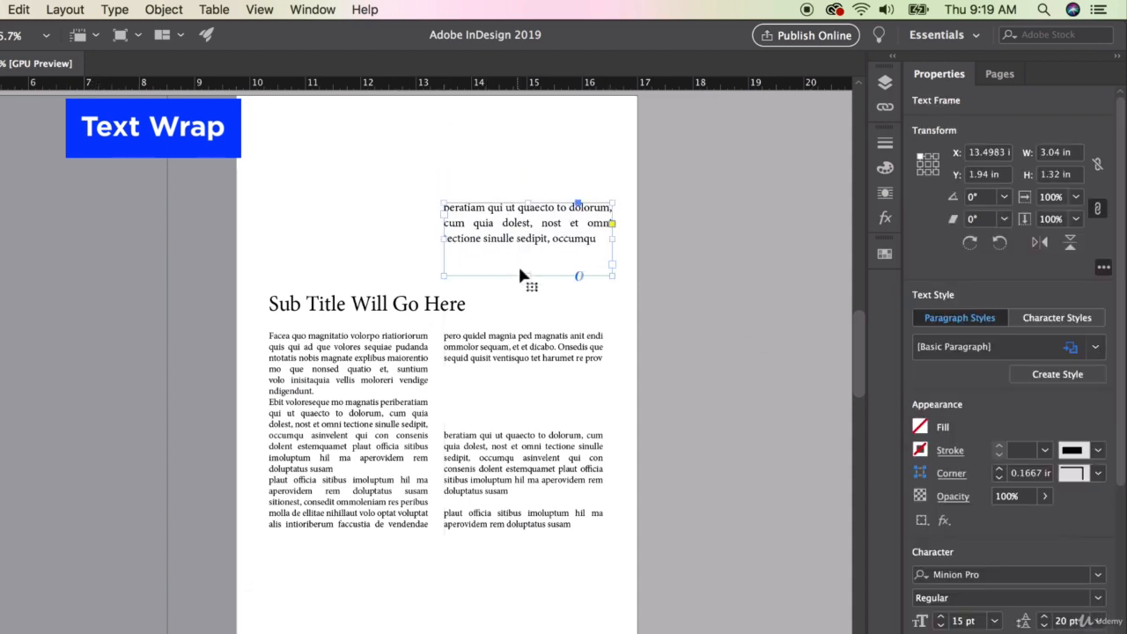
Remove the extra blank lines before the second column's "beratiam" paragraph, leaving a single blank line
double_click(446, 437)
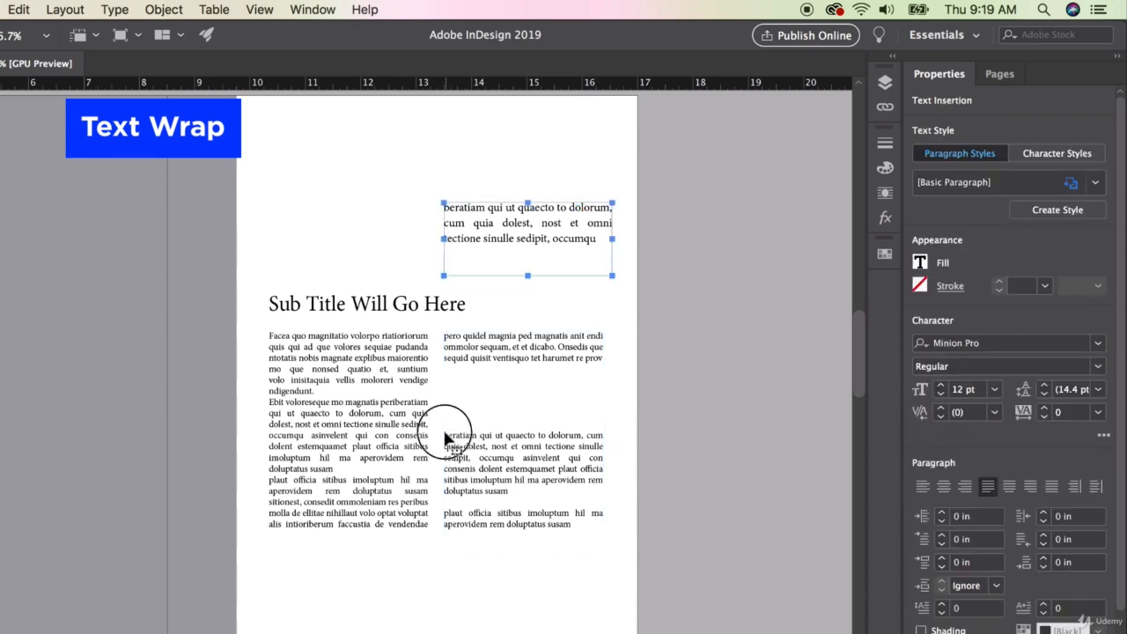
left_click_drag(447, 436, 442, 368)
key("BackSpace")
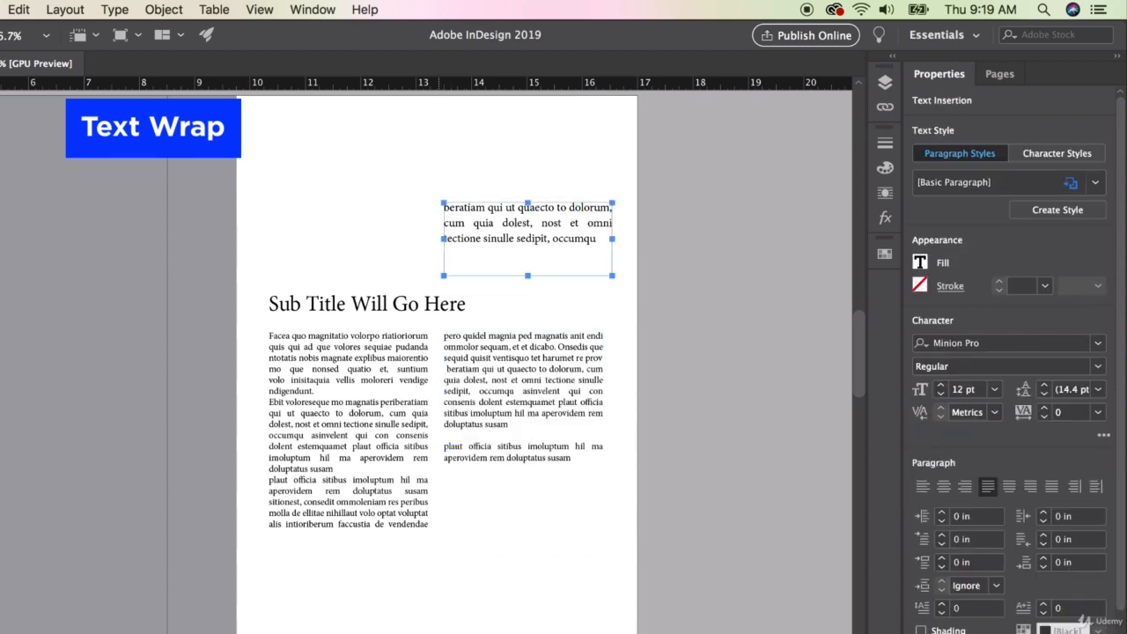
key("Return")
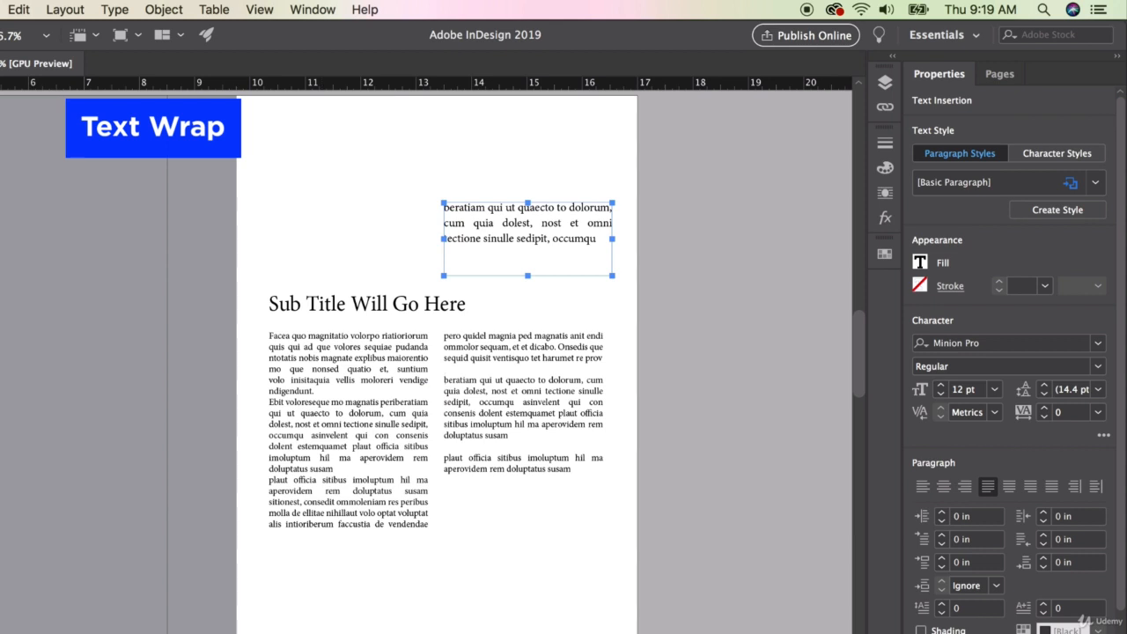
Shorten the quote frame to a height of 0.94 in and place it just above the subtitle at about Y 2.25 in
left_click(343, 201)
left_click(513, 257)
left_click_drag(527, 272, 421, 261)
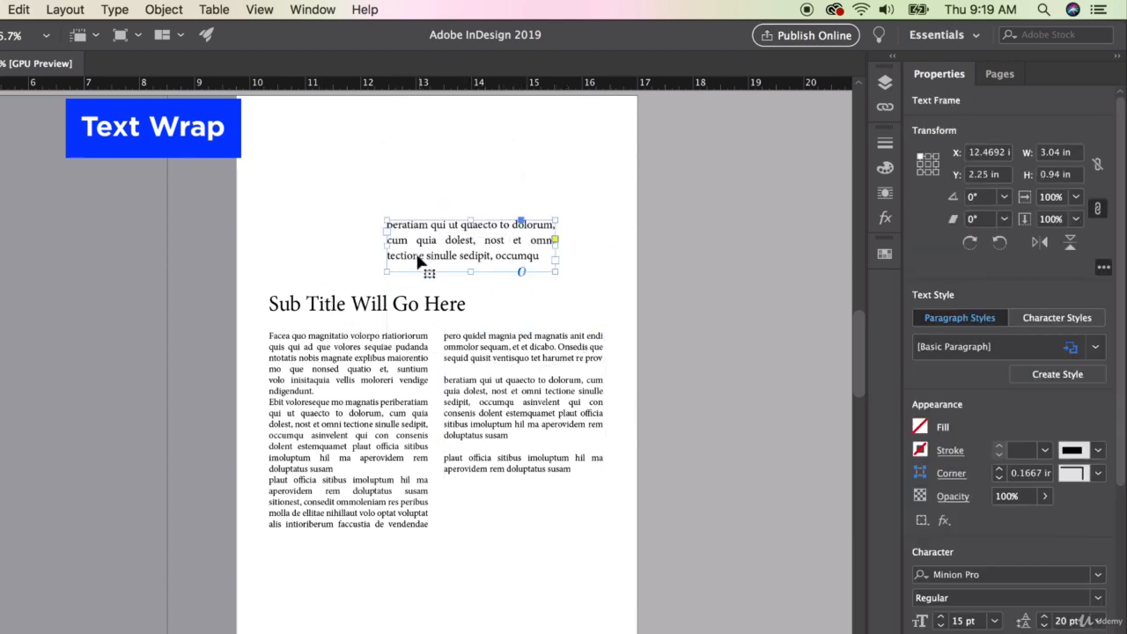
Make text wrap around the quote frame's object shape and place the quote inside the second column at about Y 5.03 in
left_click(885, 194)
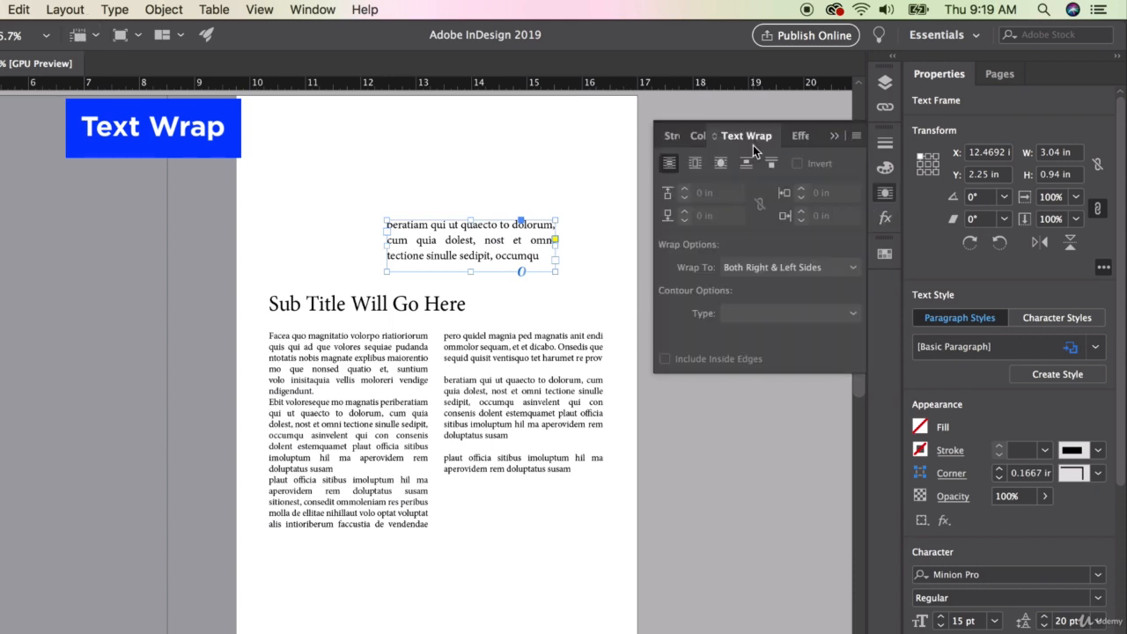
left_click(314, 10)
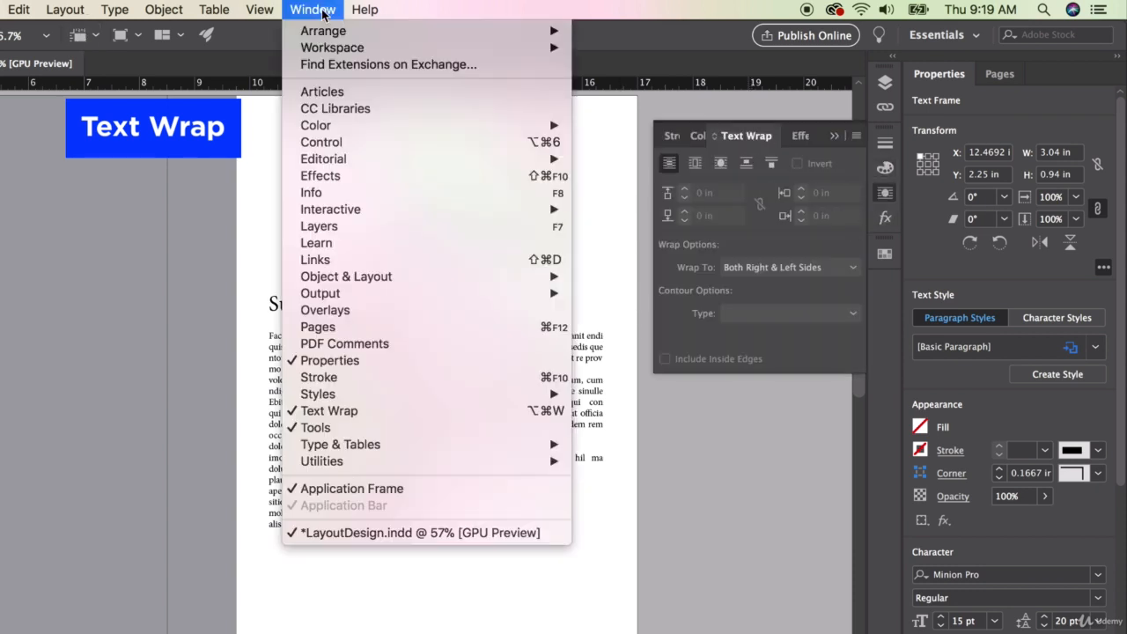
left_click(311, 7)
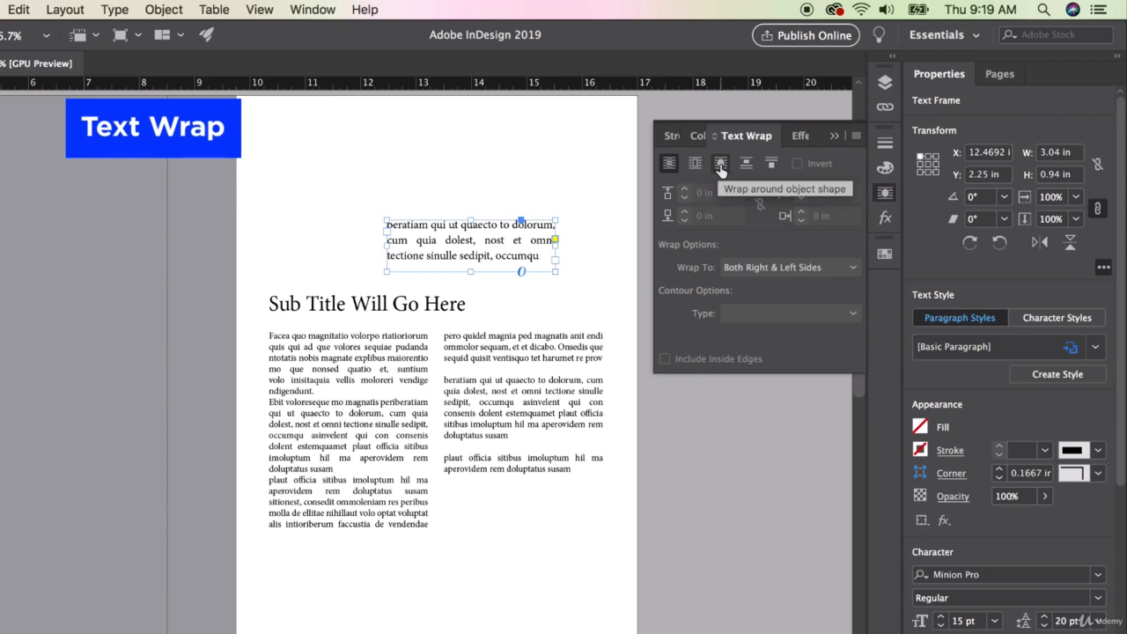
left_click(720, 165)
left_click_drag(492, 239, 516, 397)
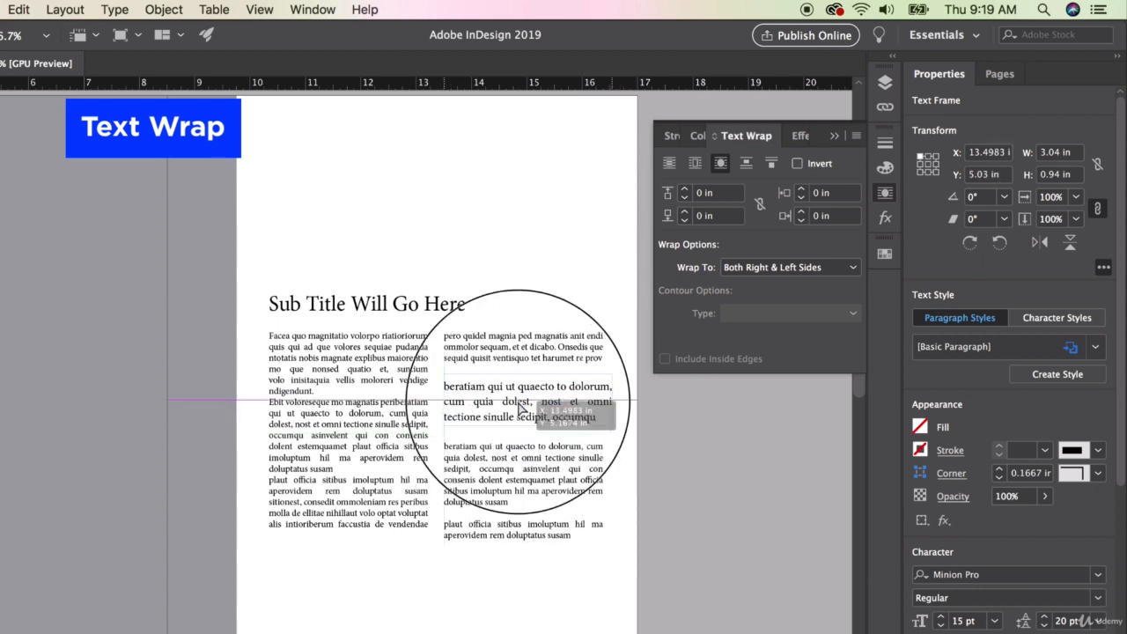
Narrow the quote frame to 2.875 in, matching the second column's width, and deselect it
left_click(691, 467)
left_click(604, 403)
left_click_drag(607, 398, 604, 398)
left_click(623, 444)
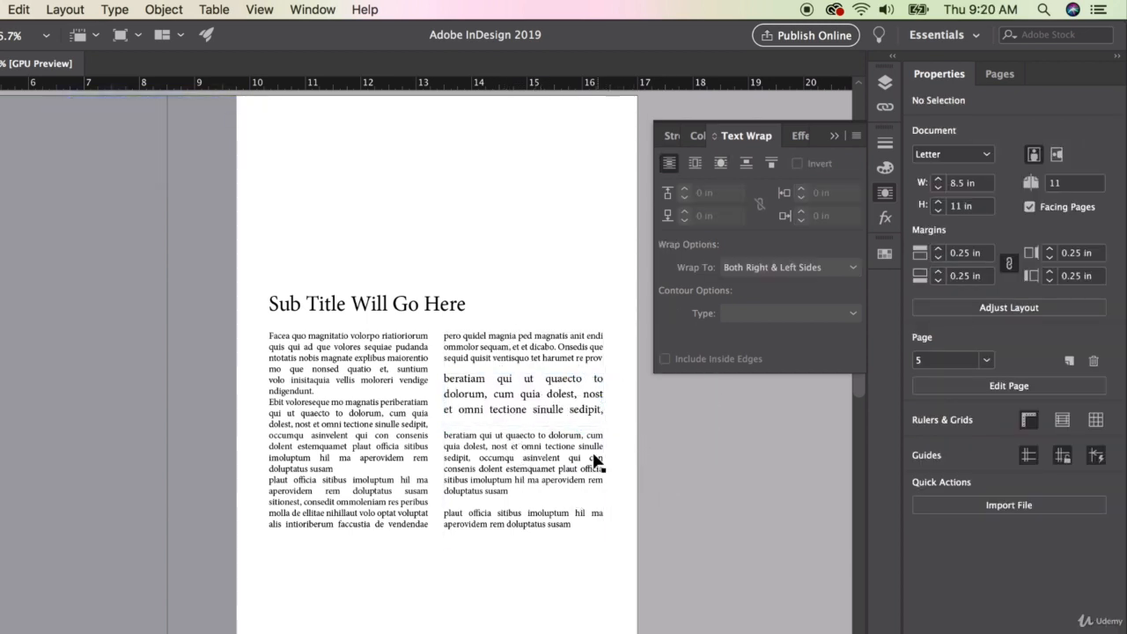
mouse_move(535, 396)
left_mouse_down()
mouse_move(536, 425)
mouse_move(581, 380)
mouse_move(536, 430)
mouse_move(581, 387)
mouse_move(537, 430)
mouse_move(533, 331)
mouse_move(538, 410)
left_mouse_up()
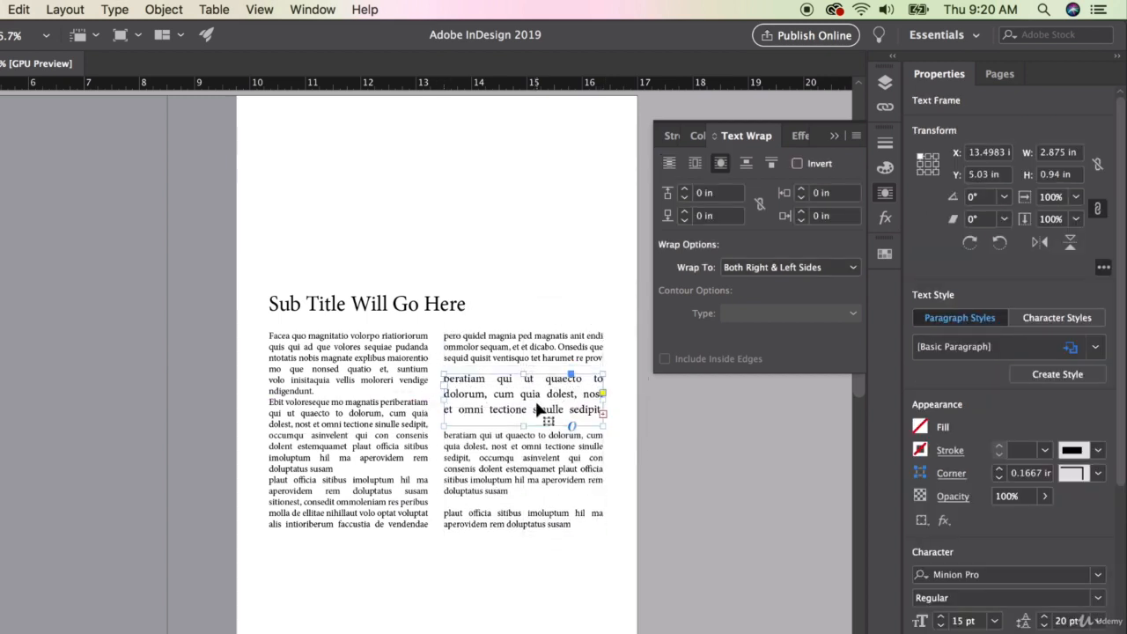
left_click(697, 451)
left_click(490, 608)
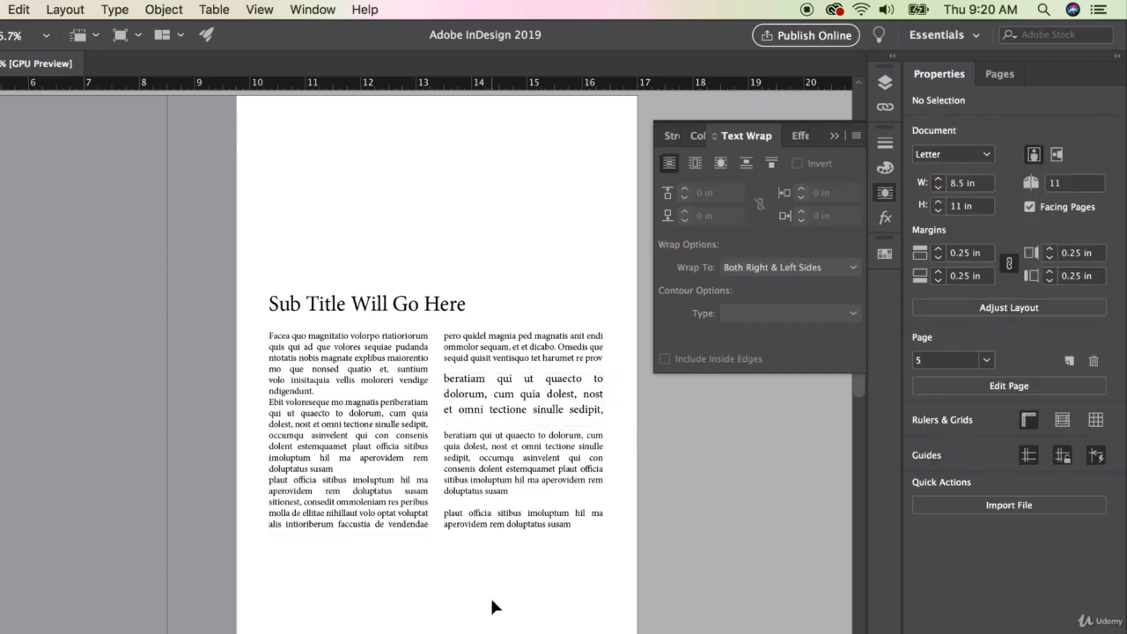
scroll(483, 600, "right", 1)
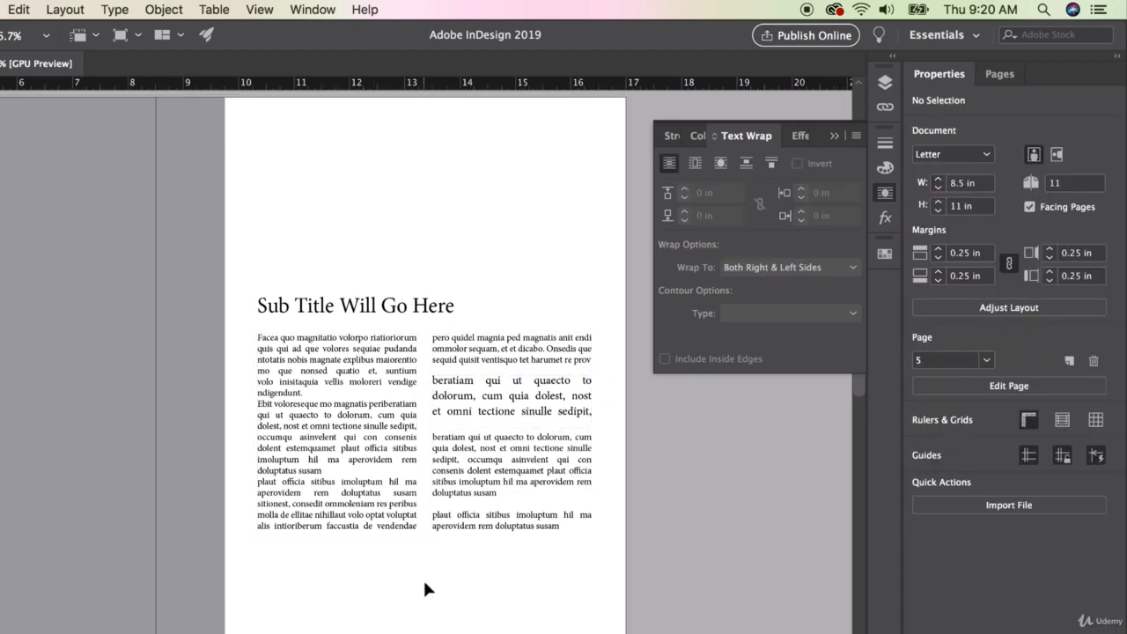
scroll(423, 578, "down", 3)
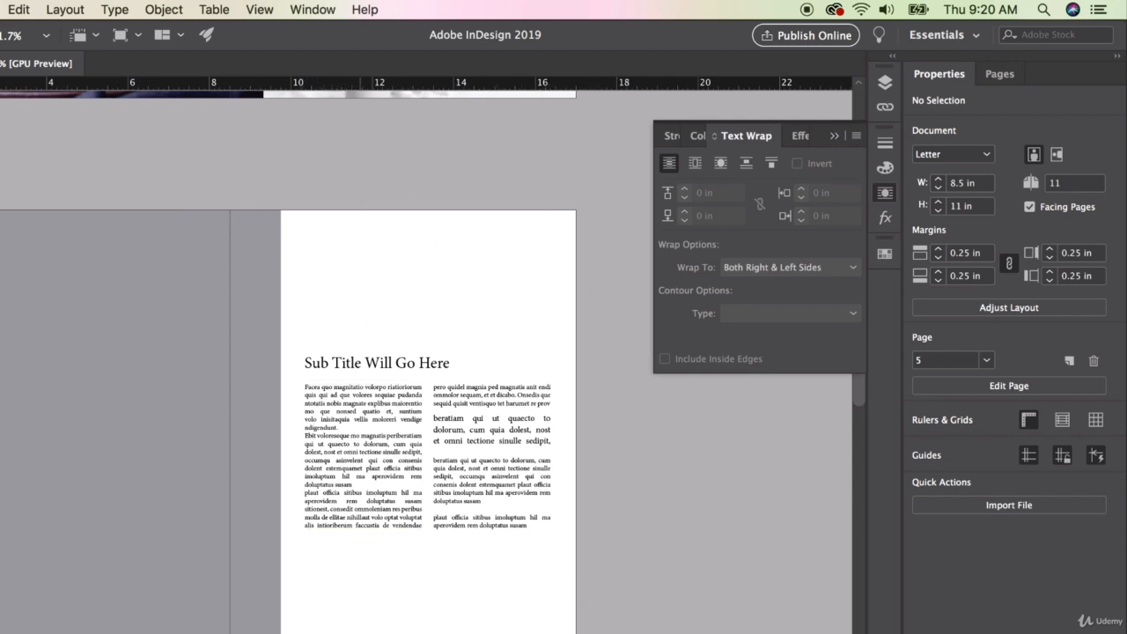
left_click(99, 401)
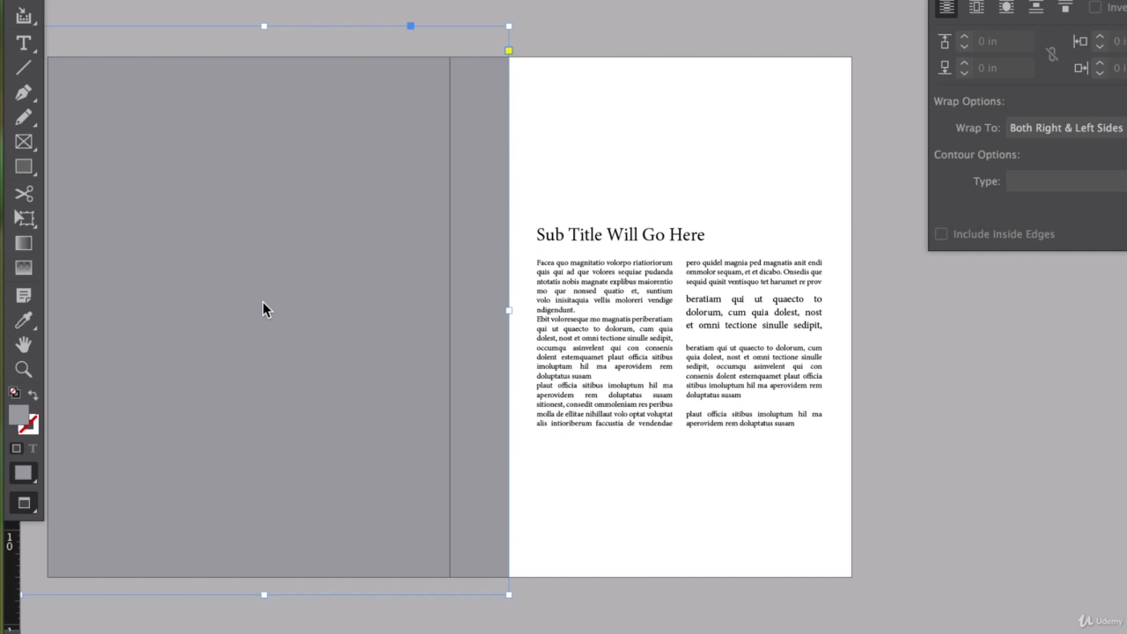
left_click(634, 121)
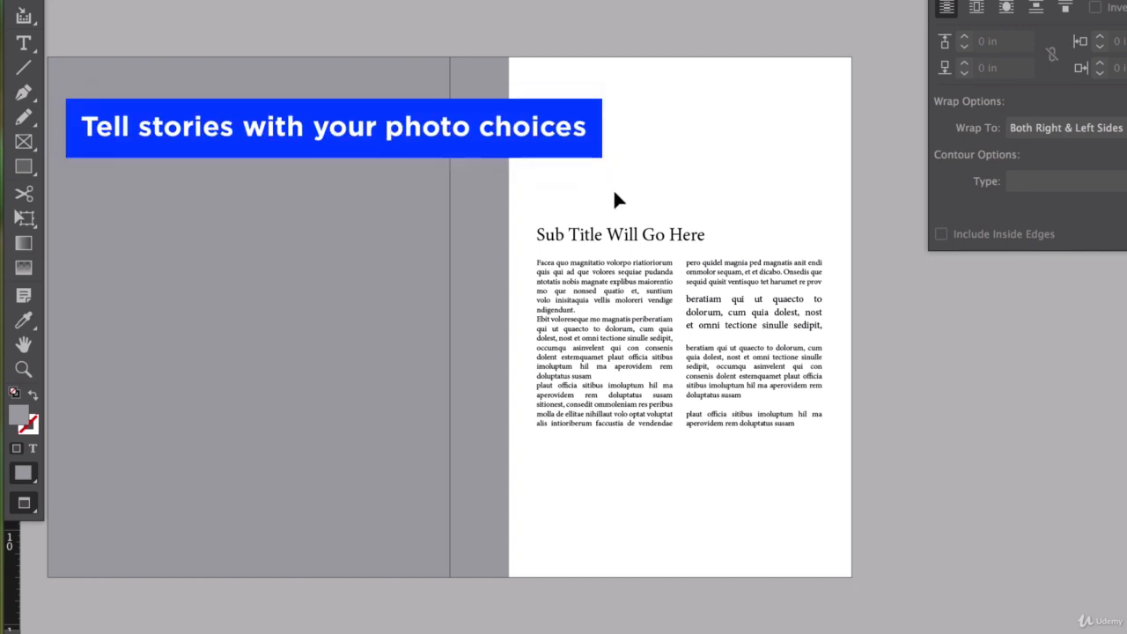
left_click(363, 233)
left_click(363, 234)
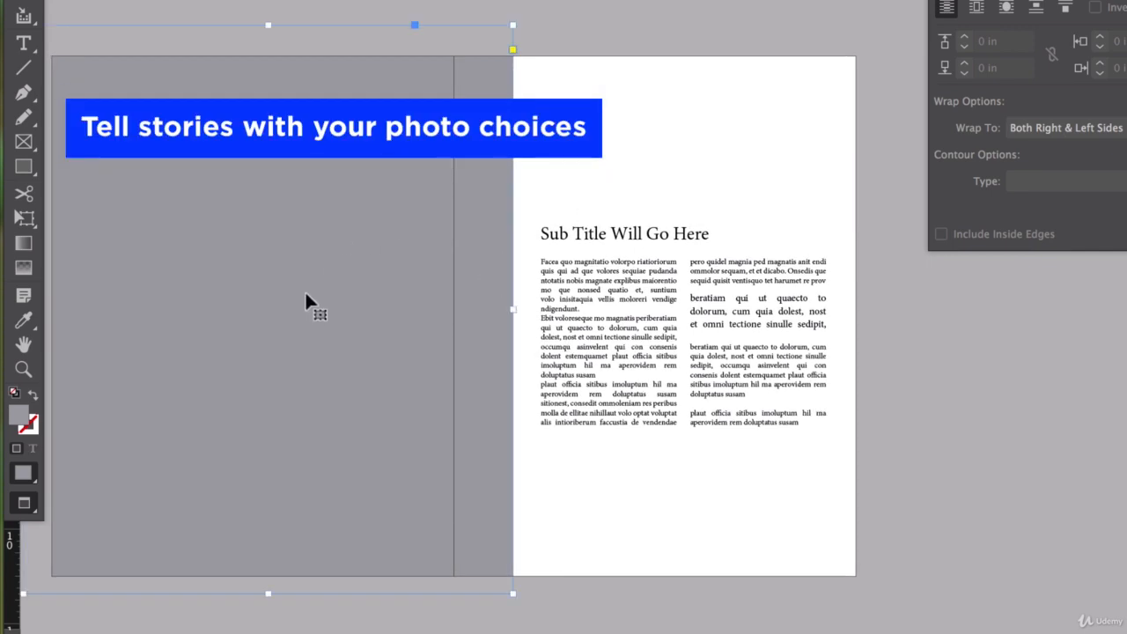
left_click(675, 130)
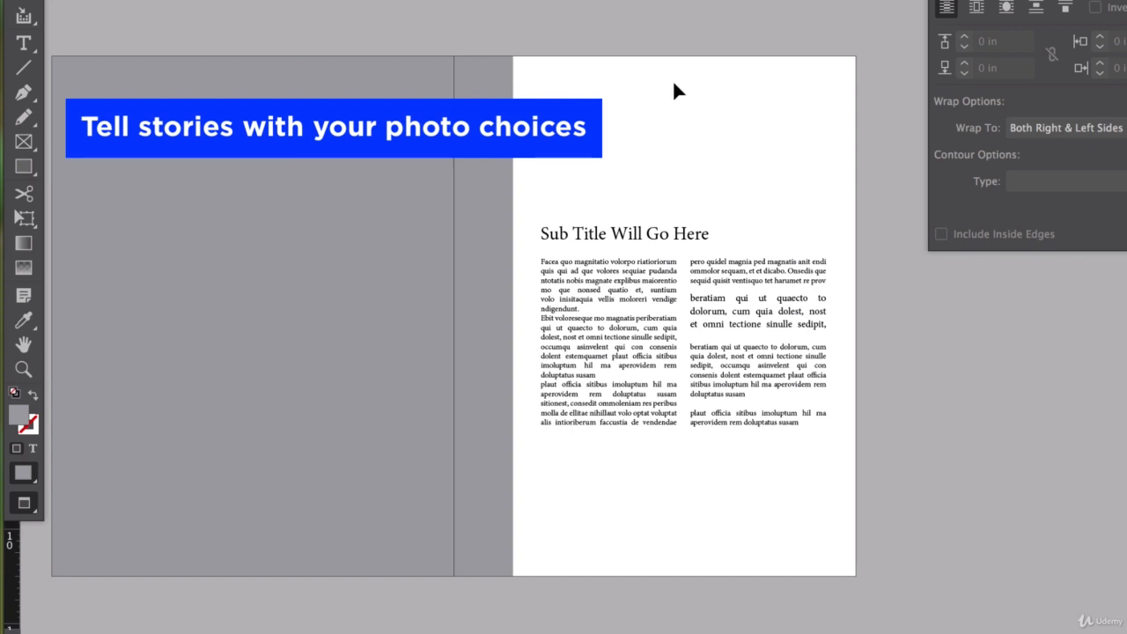
left_click(403, 164)
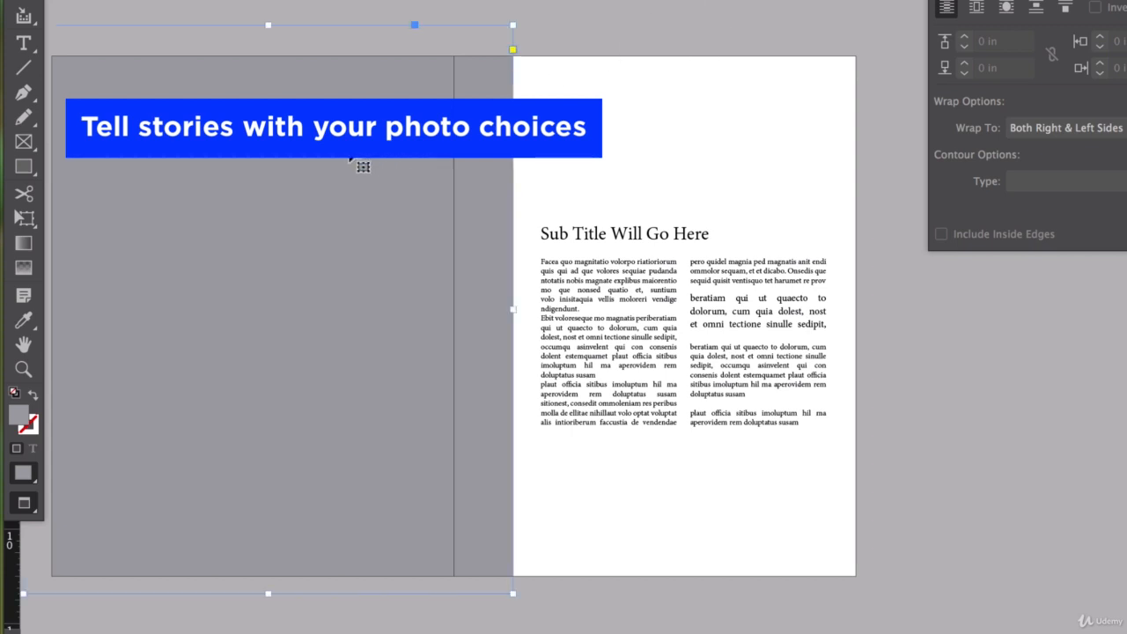
left_click(666, 121)
Duplicate the subtitle onto the upper part of the grey image placeholder and replace the copy's text with "How to make the"
scroll(677, 149, "left", 4)
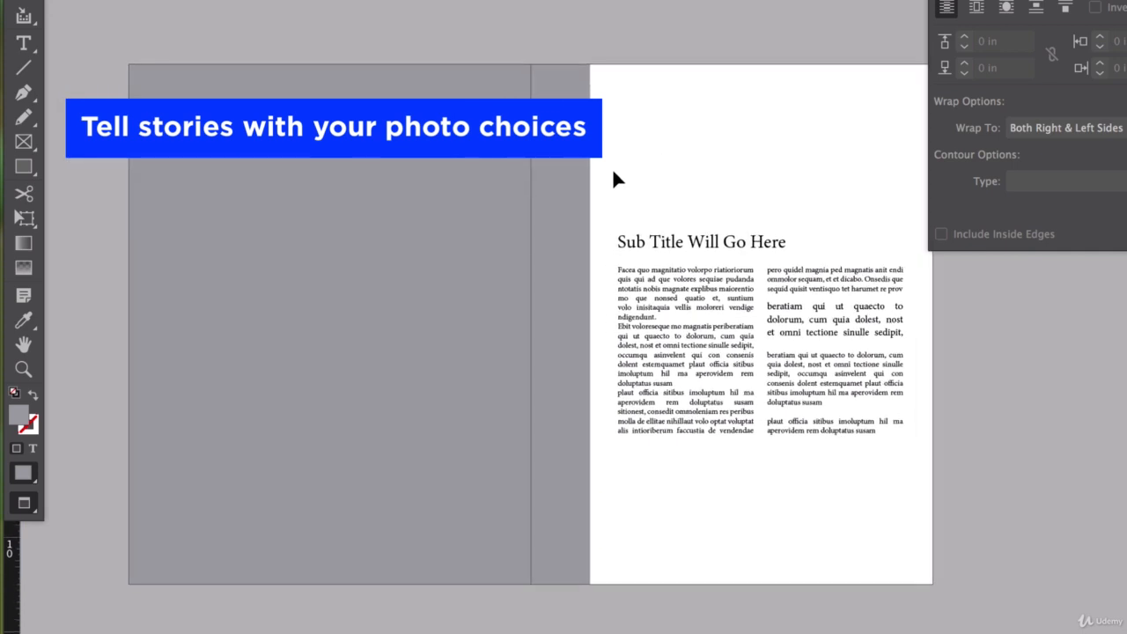
left_click_drag(660, 250, 335, 252)
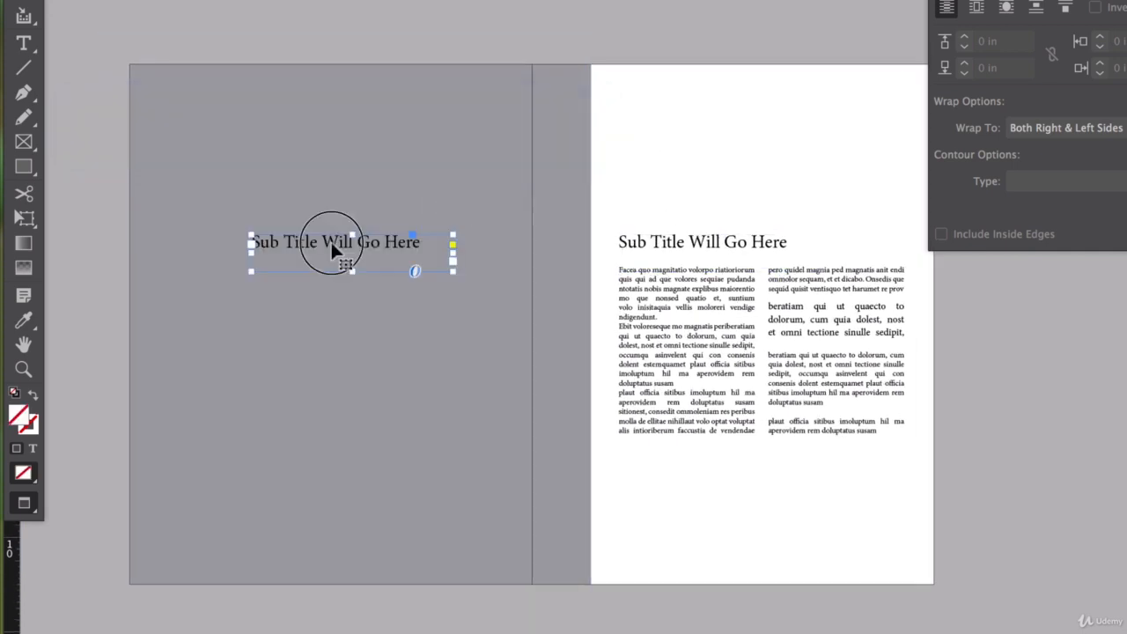
scroll(349, 309, "up", 4)
scroll(346, 302, "down", 4)
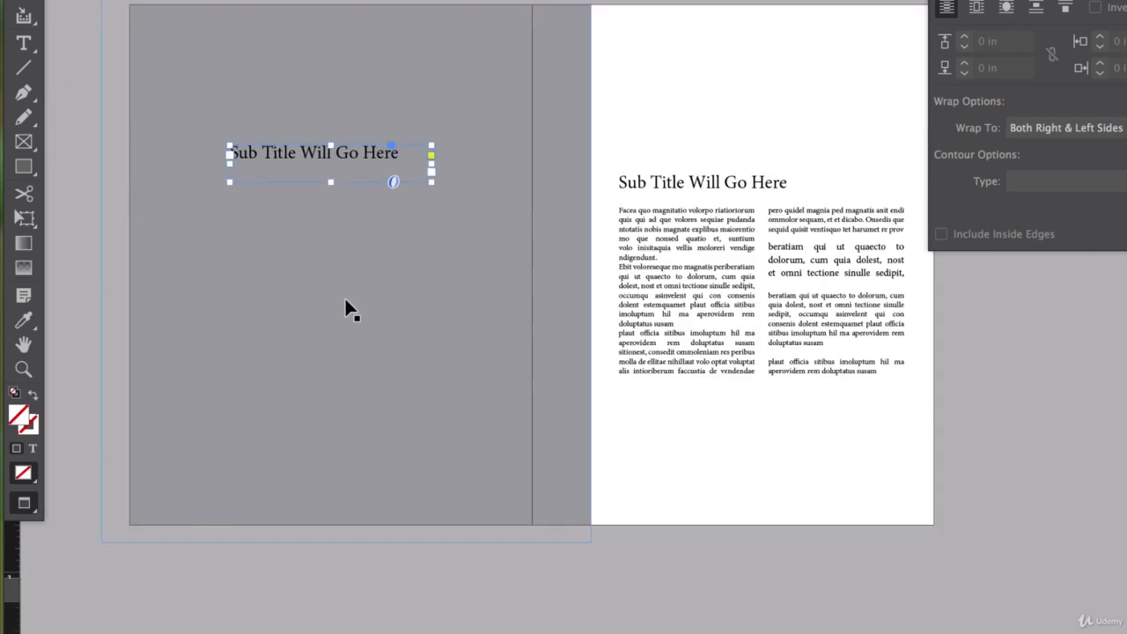
key("ctrl+equal")
double_click(300, 163)
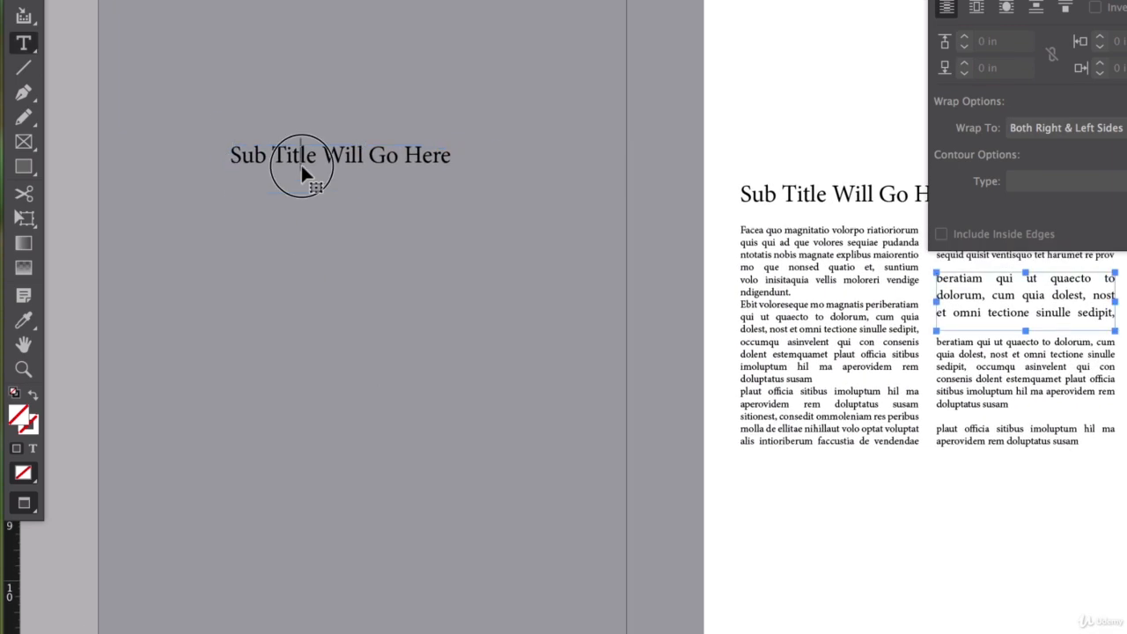
key("ctrl+a")
type("How to make the")
key("Escape")
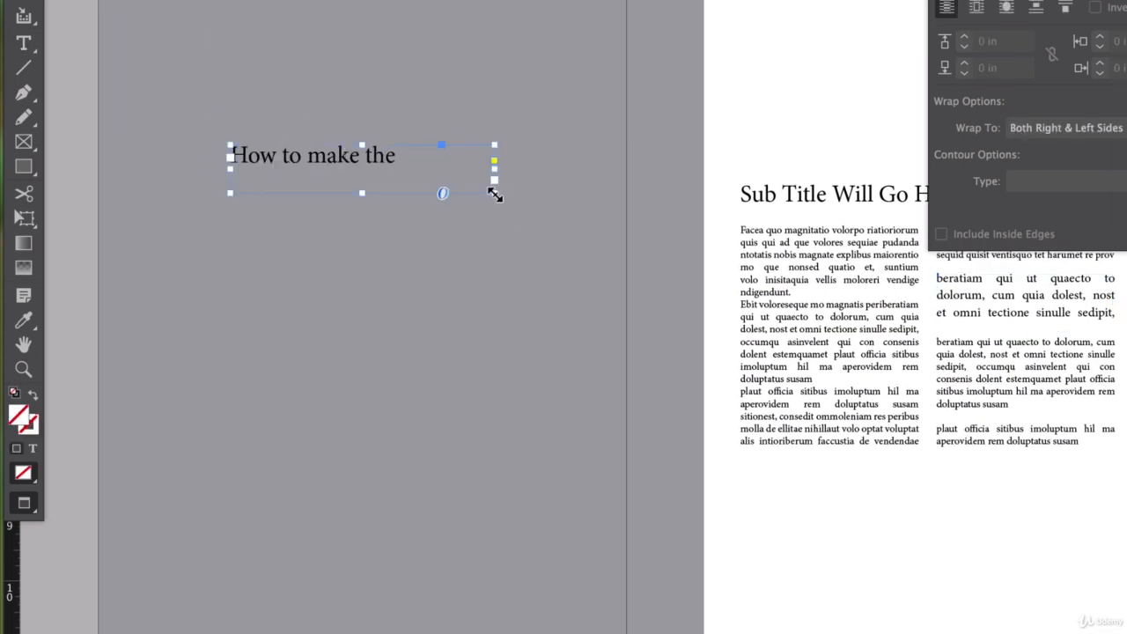
Shrink the "How to make the" frame and duplicate it below for the separate title words "Perfect" and "Pancake"
left_click_drag(493, 189, 453, 175)
left_click_drag(364, 167, 355, 232)
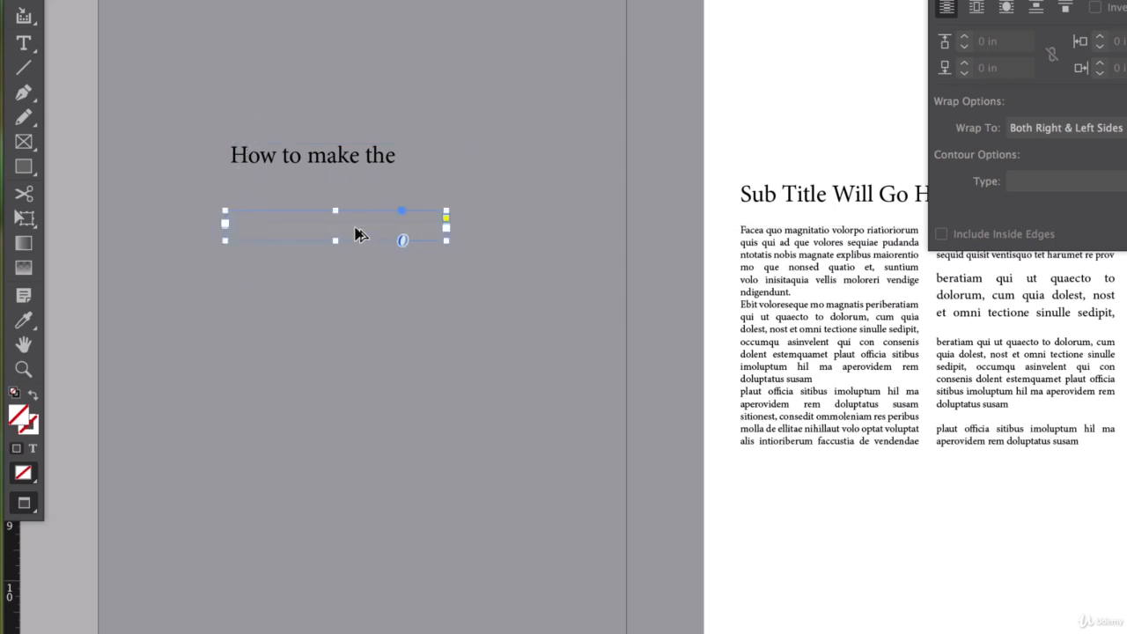
double_click(355, 228)
key("ctrl+a")
type("Per")
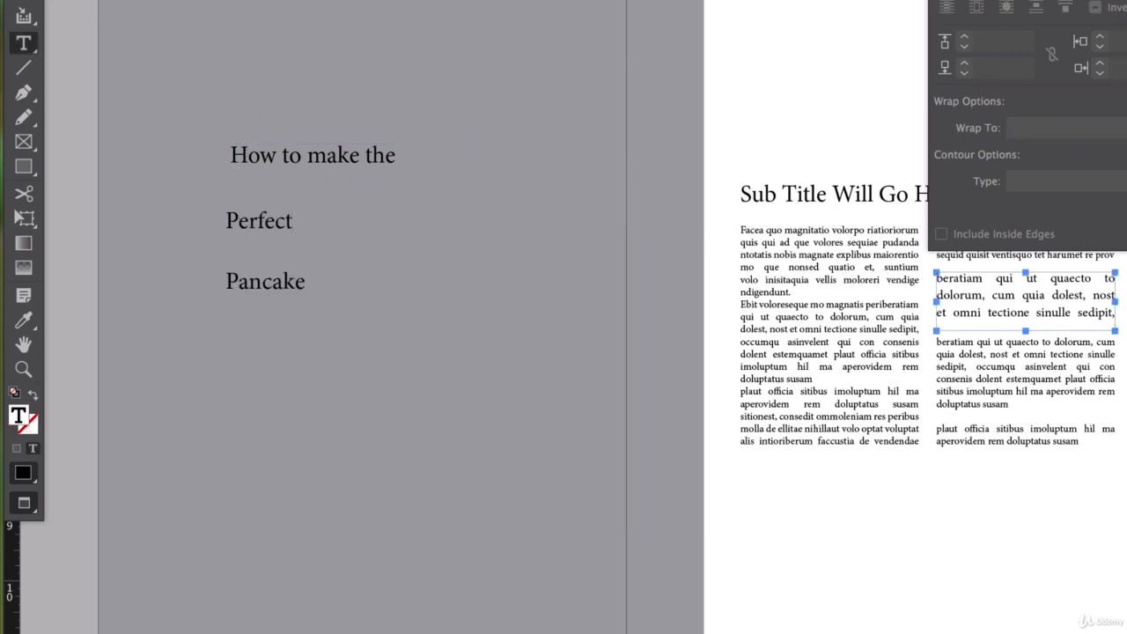
Stack the "Perfect" and "Pancake" frames directly beneath "How to make the" on the grey placeholder
key("Escape")
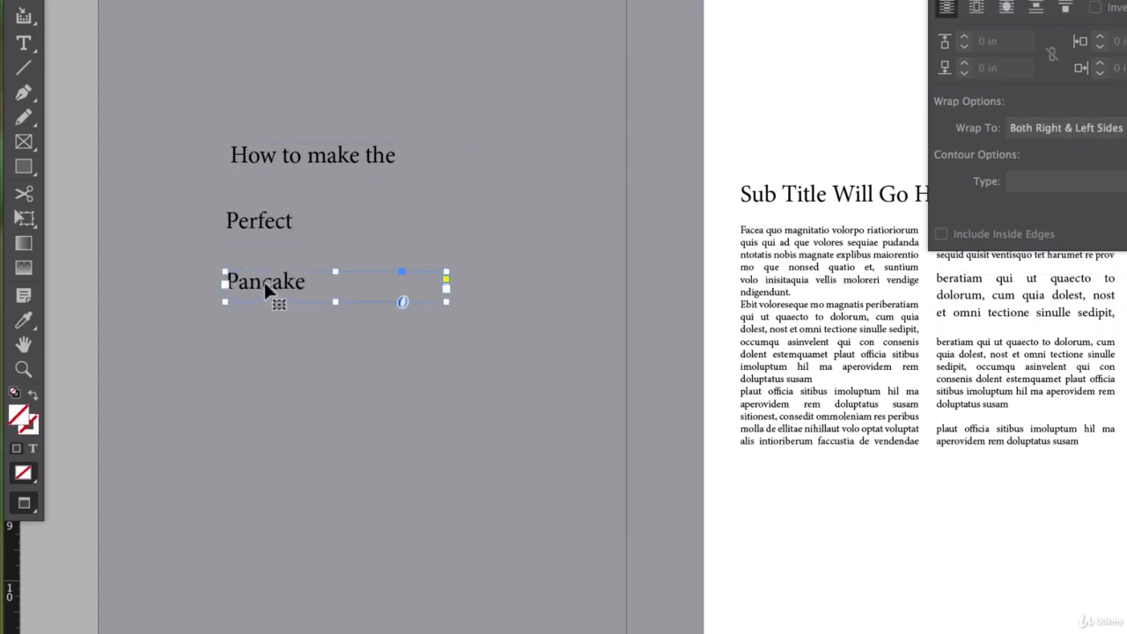
left_click_drag(269, 287, 259, 186)
left_click(264, 220, "shift")
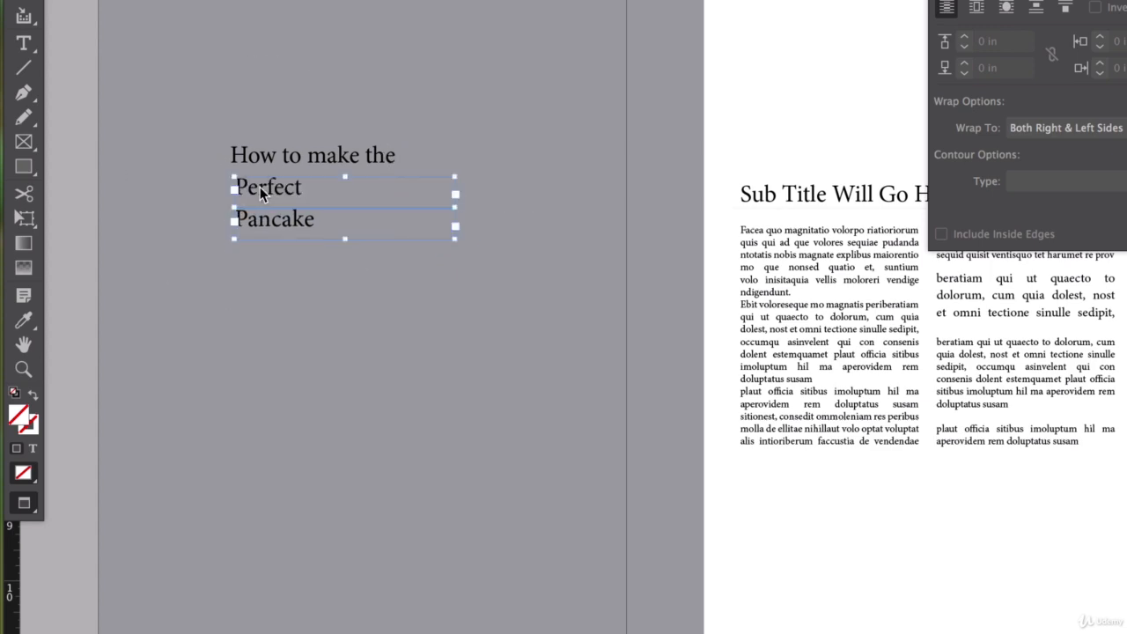
left_click(445, 366)
Duplicate the "How to make the" frame above the subtitle on the white page and replace its text with the page number 22
scroll(465, 370, "down", 2)
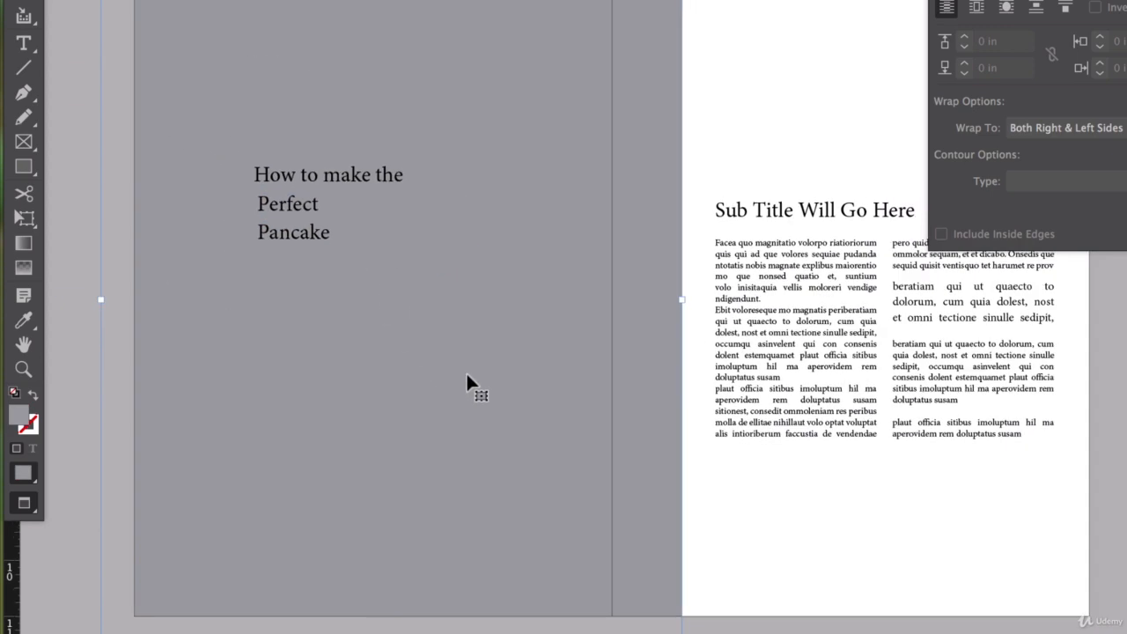
scroll(464, 371, "right", 3)
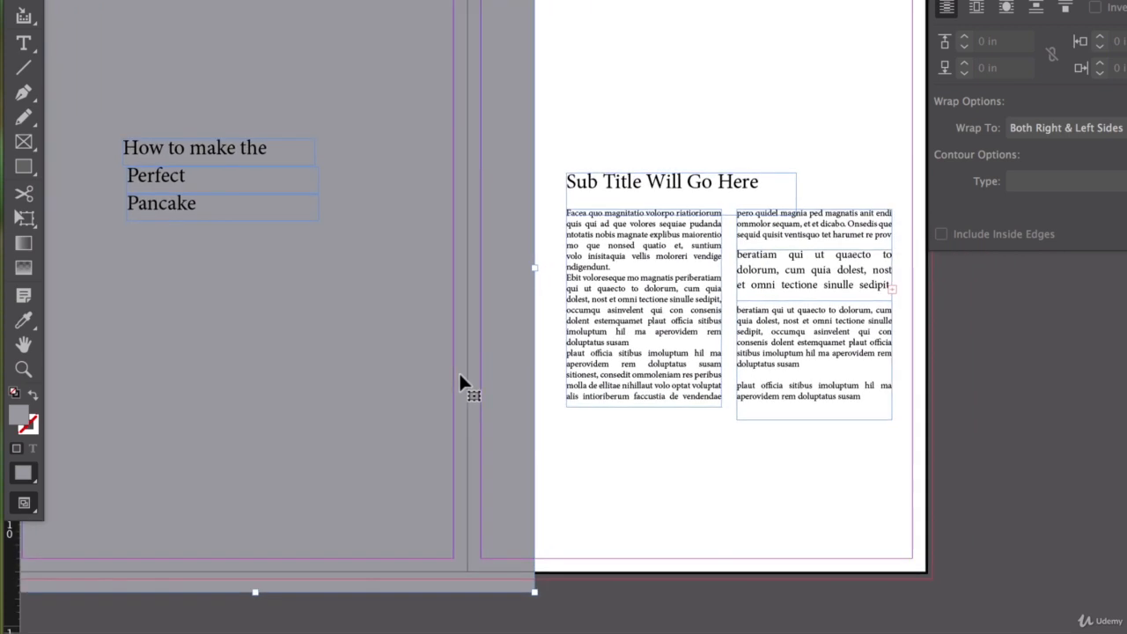
key("w")
left_click(996, 455)
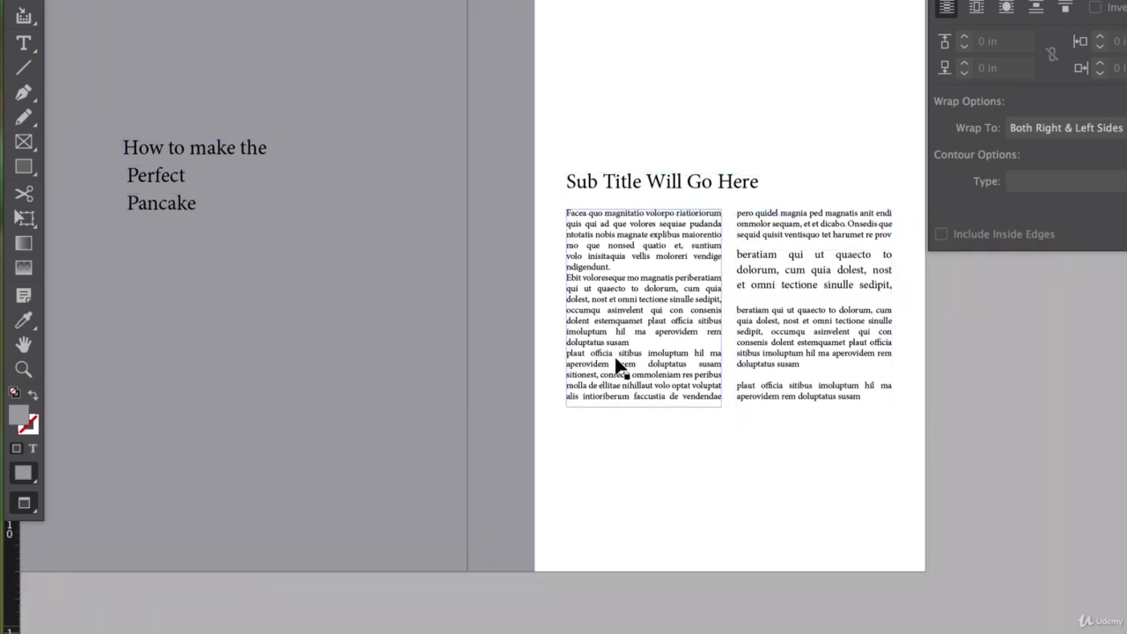
left_click_drag(191, 148, 553, 275)
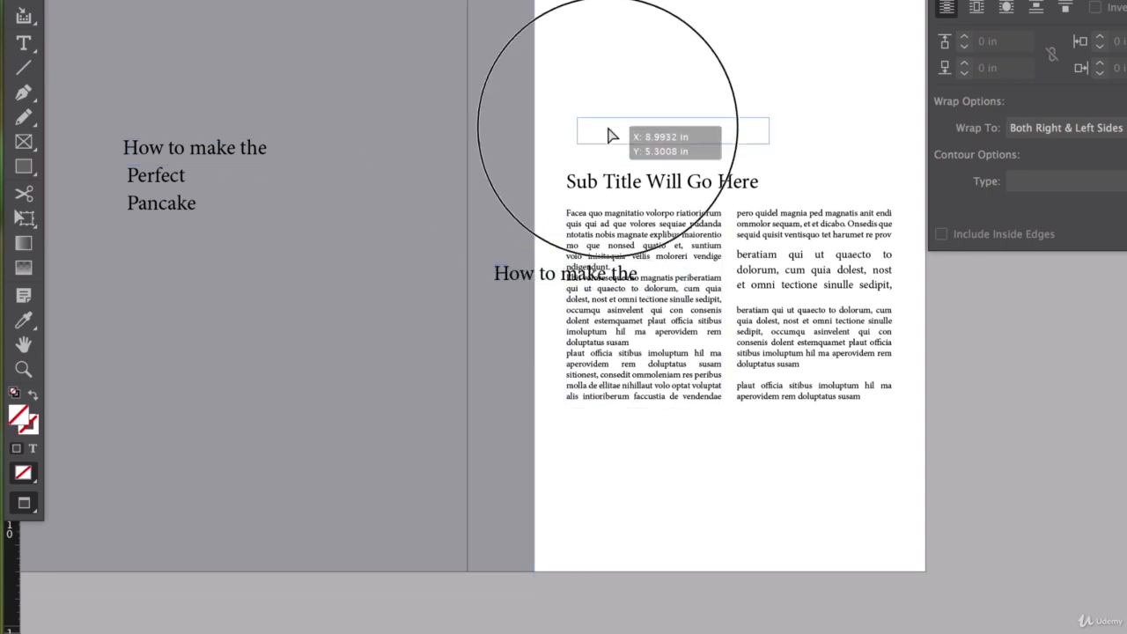
triple_click(607, 125)
type("22")
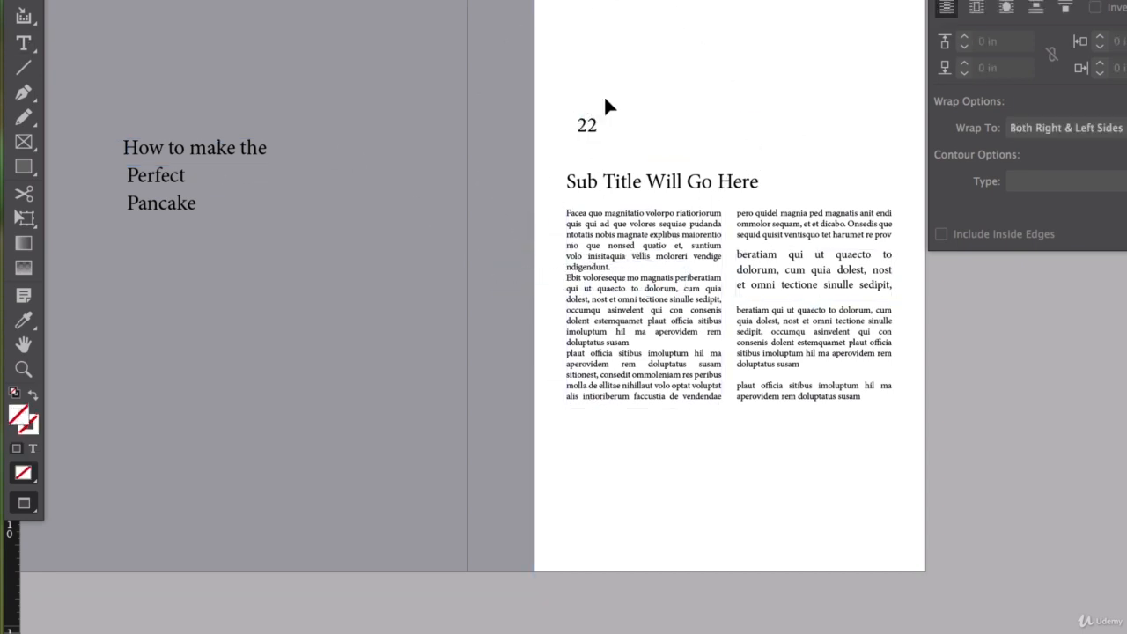
Fit the page number's frame to its text and reduce the number to a small text size
left_click(588, 128)
double_click(586, 123)
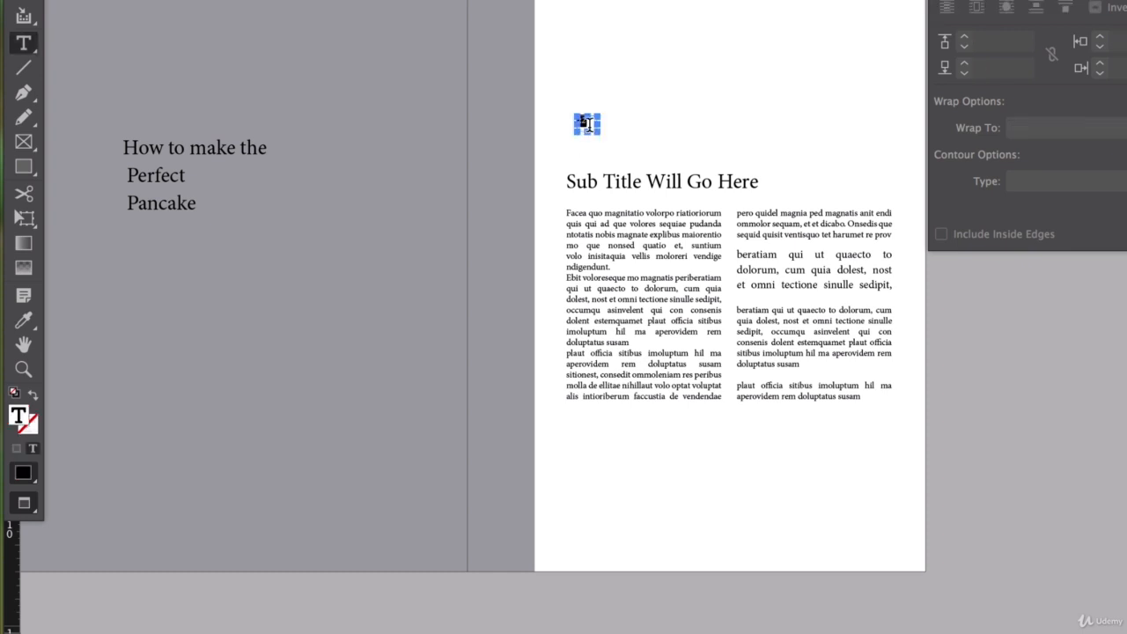
key("ctrl+a")
key("Escape")
left_click(576, 129)
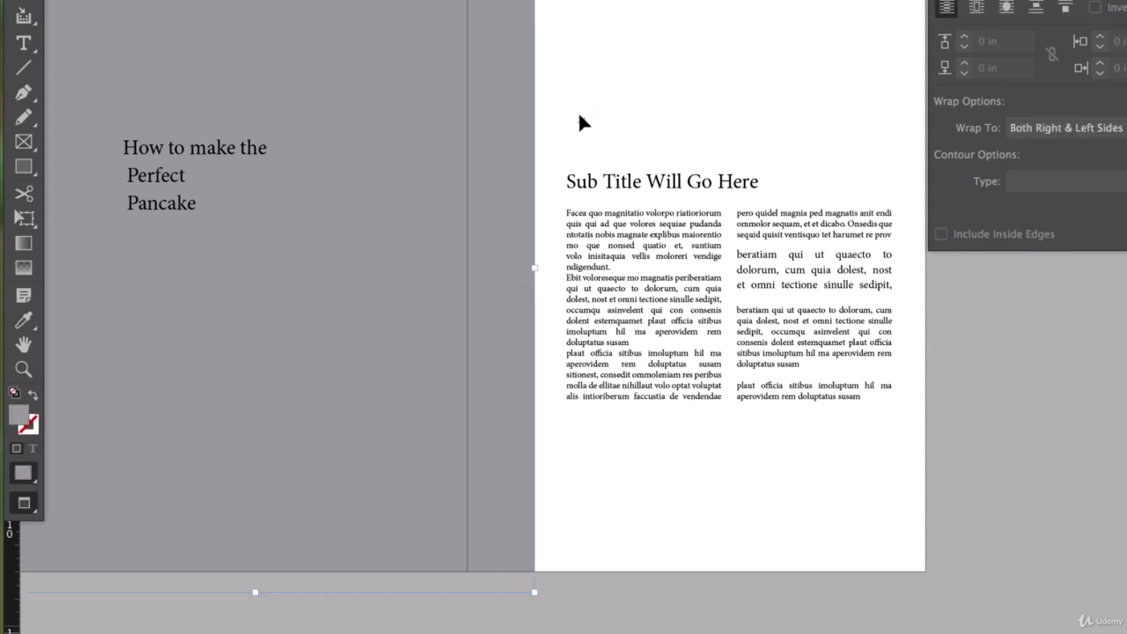
Move the page number 22 to the lower outer margin corner of the right page and tighten its frame around the number
left_click(846, 446)
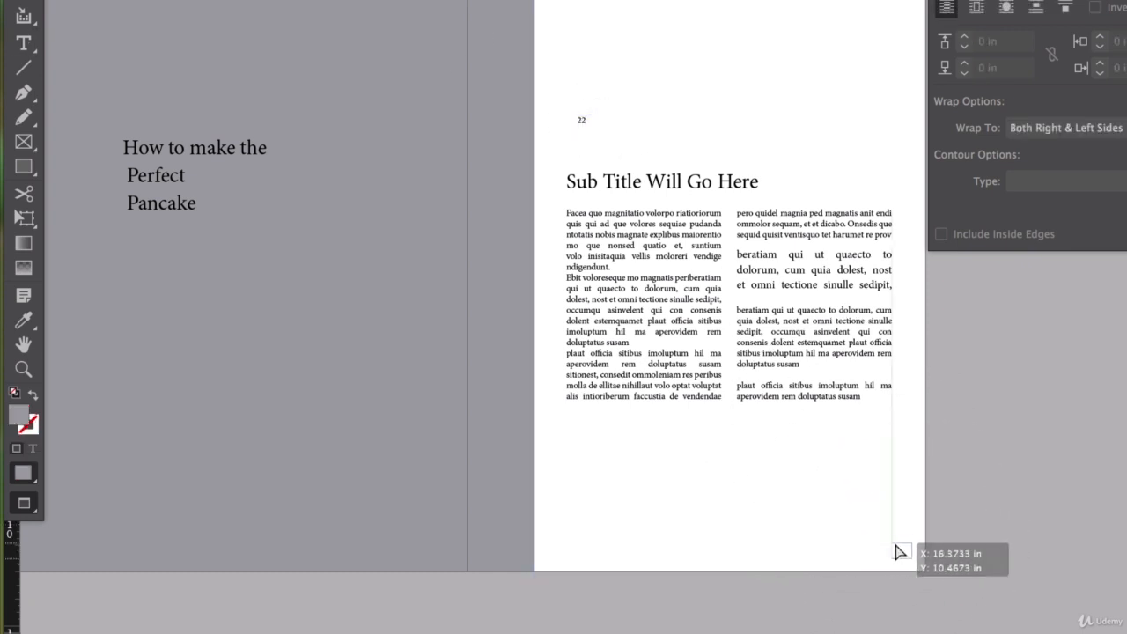
left_click_drag(894, 552, 895, 547)
scroll(896, 546, "up", 5)
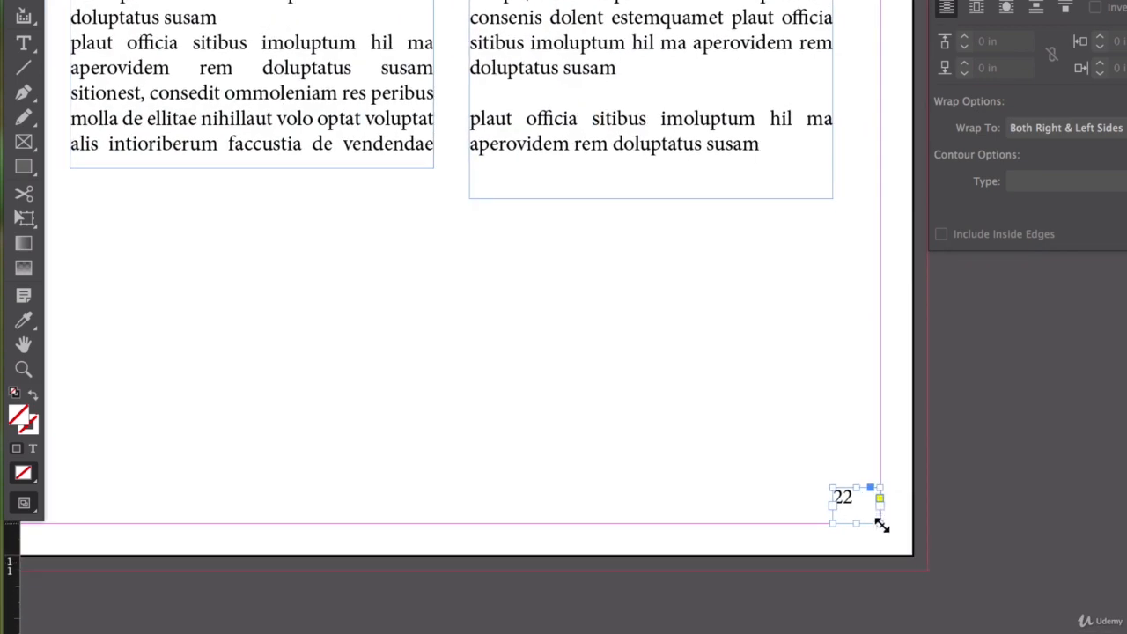
mouse_move(882, 523)
left_mouse_down()
mouse_move(843, 498)
mouse_move(869, 523)
left_mouse_up()
Paste a copy of the page number 22 and place it in the lower outer margin corner of the left page
scroll(590, 447, "left", 15)
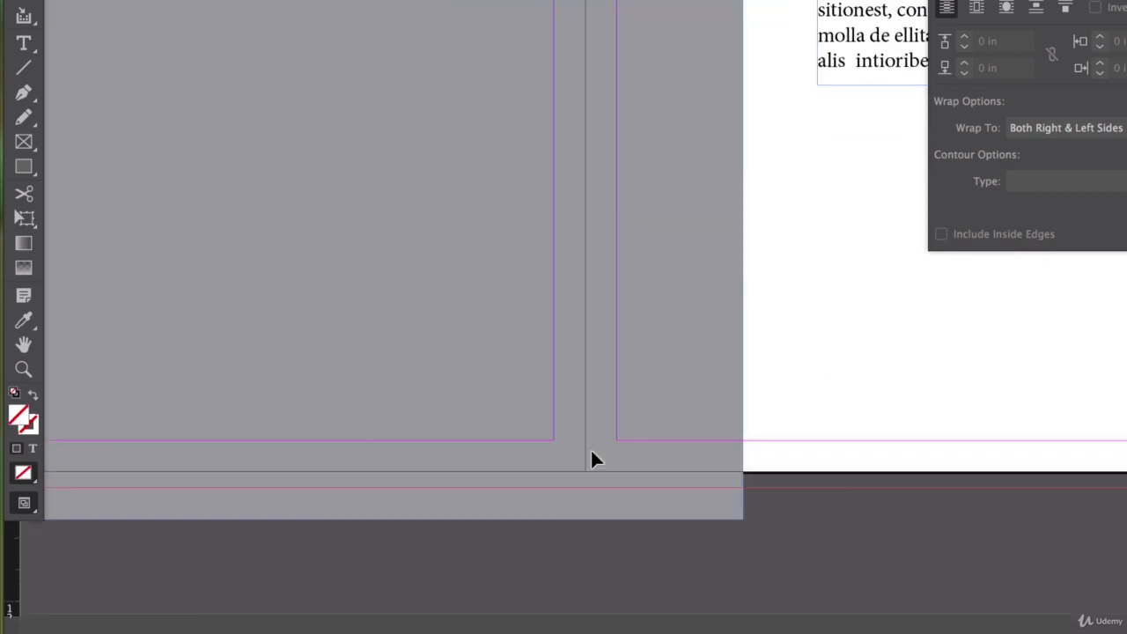
key("super+v")
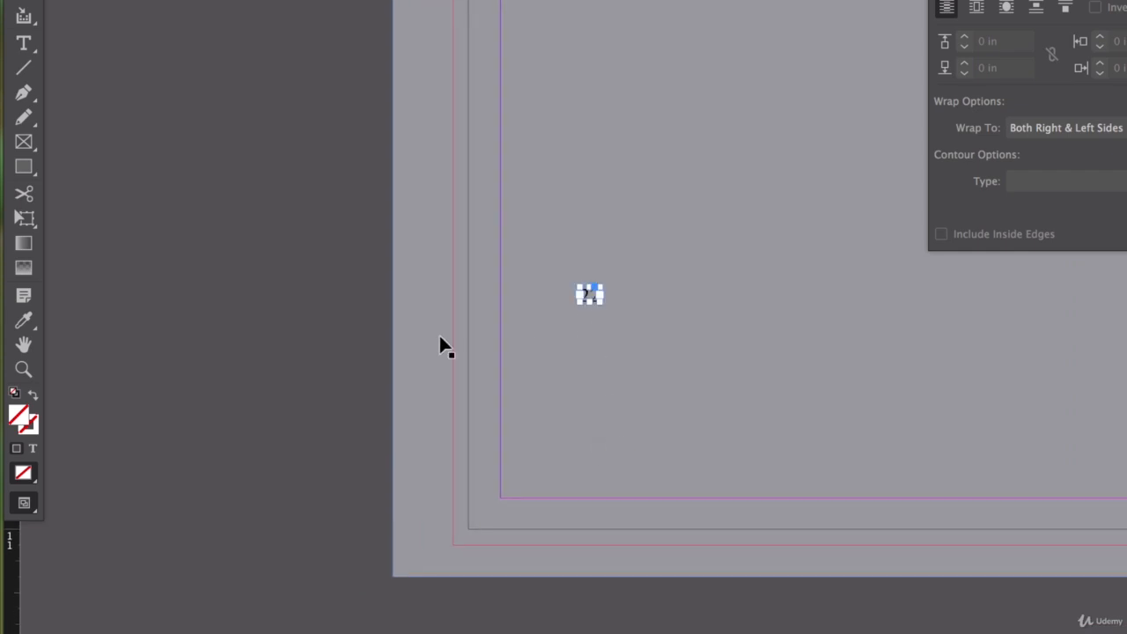
left_click_drag(549, 314, 514, 493)
key("super+minus")
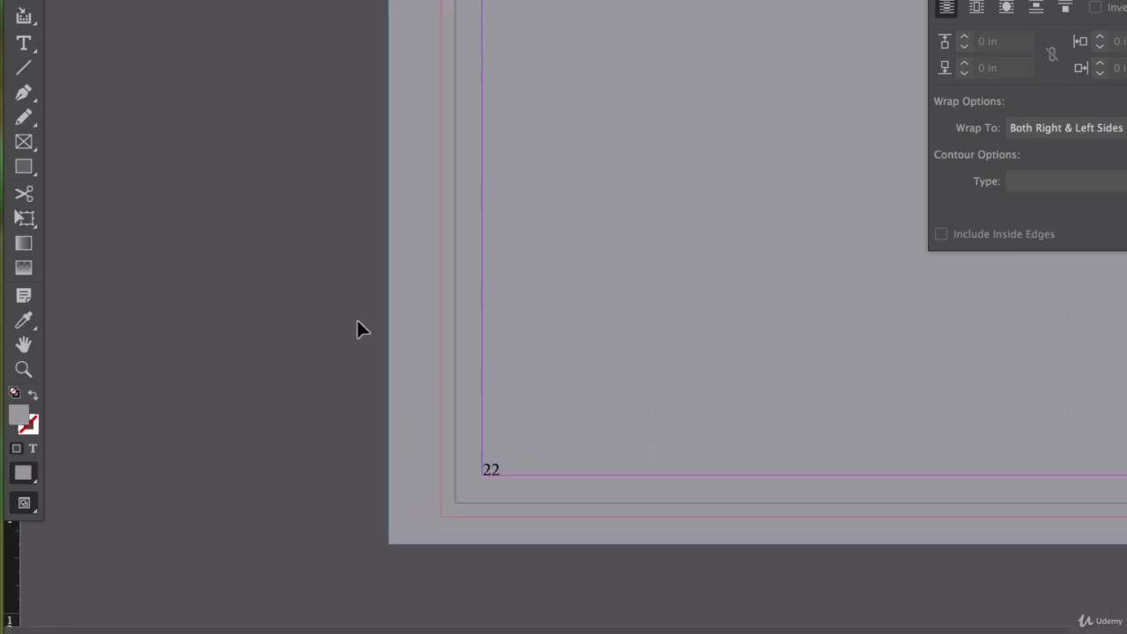
scroll(356, 328, "right", 5)
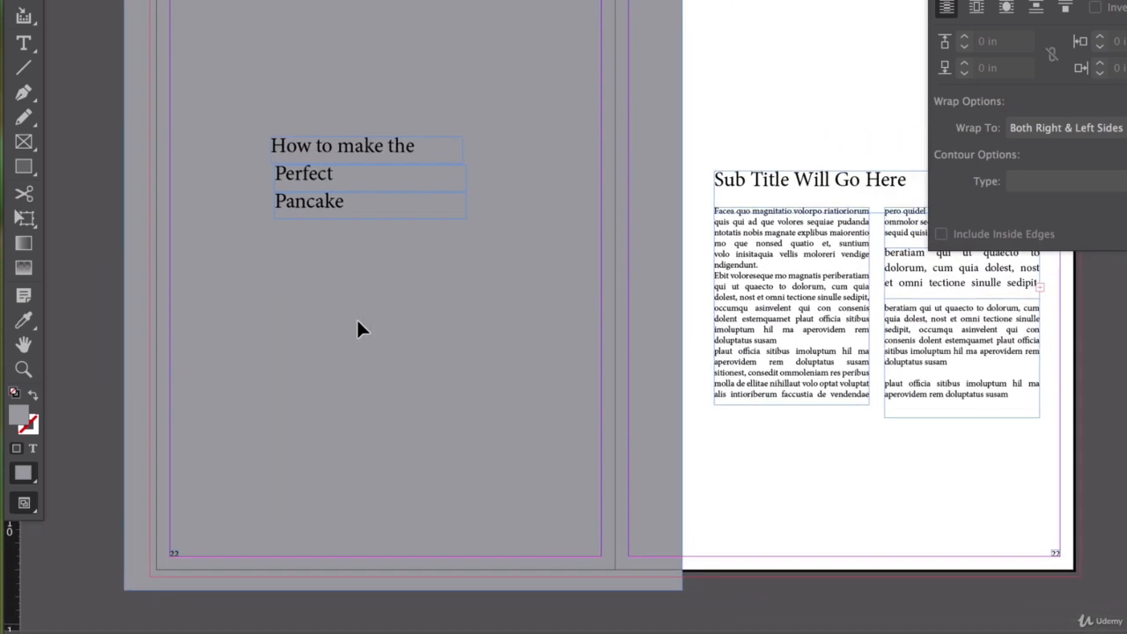
scroll(358, 322, "right", 2)
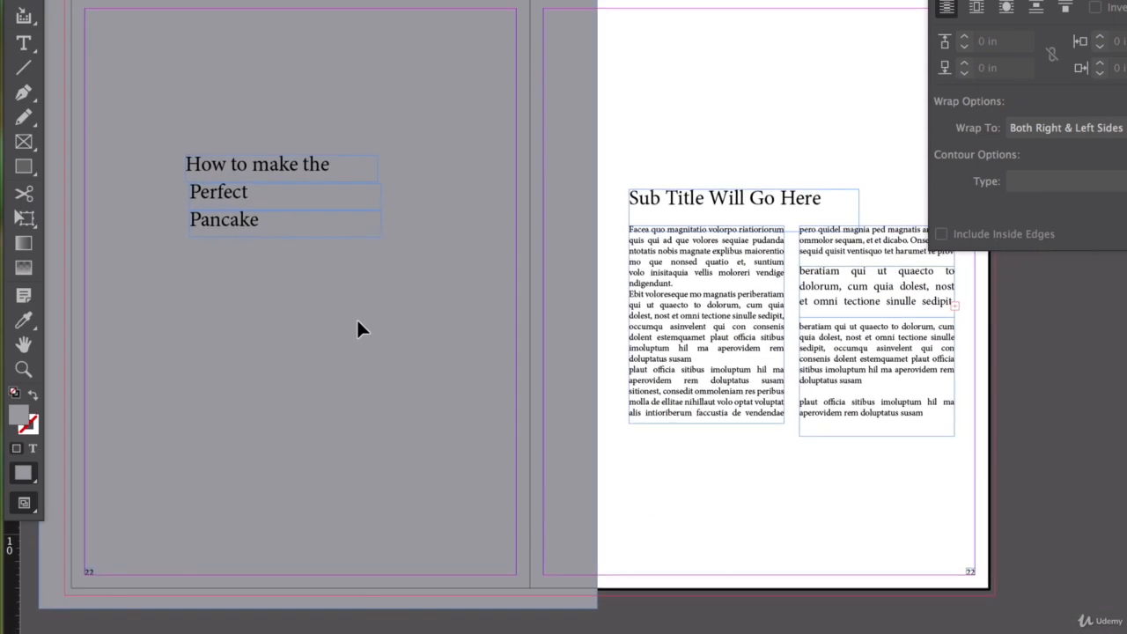
scroll(357, 319, "down", 1)
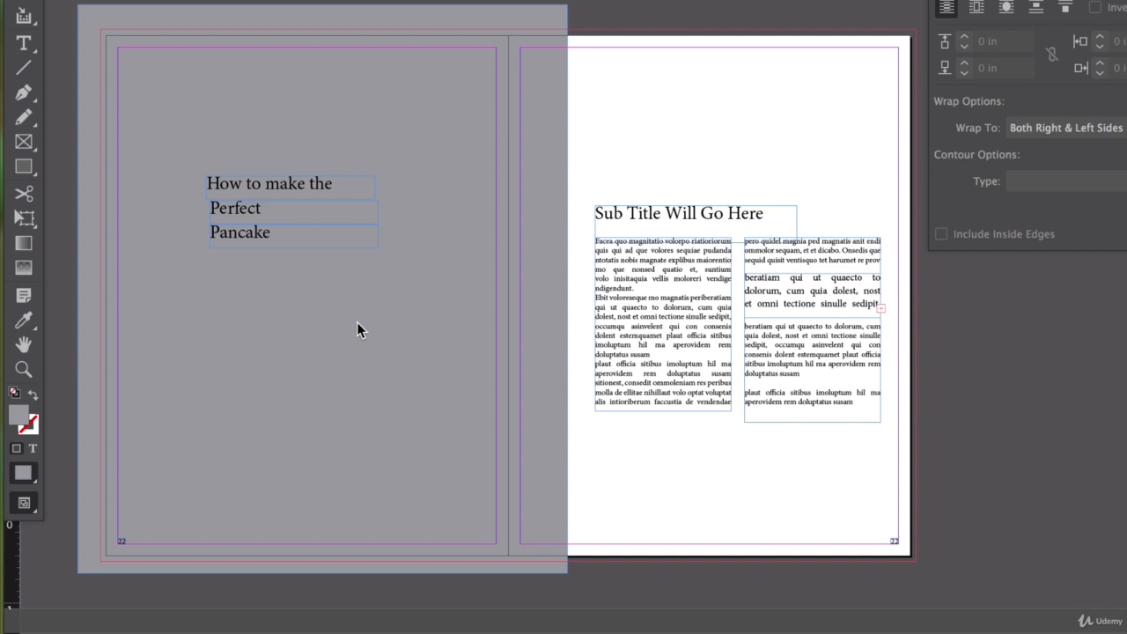